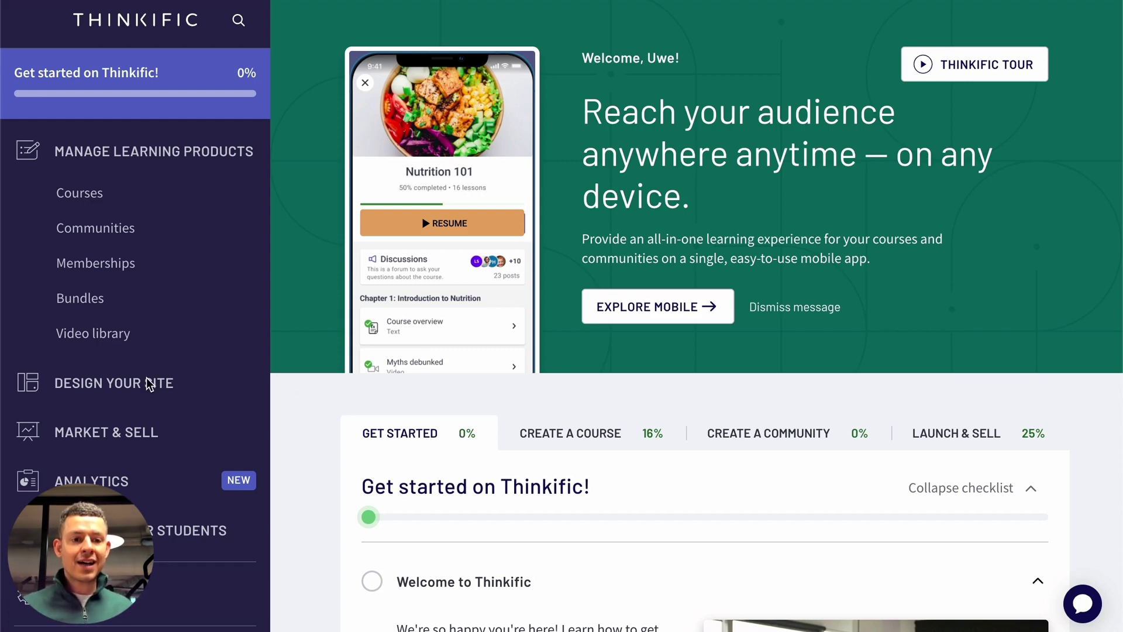
Open the list of installed integrations and view the BlogHandy - SEO Optimized Blog app listing
scroll(149, 383, down, 1)
scroll(147, 382, down, 2)
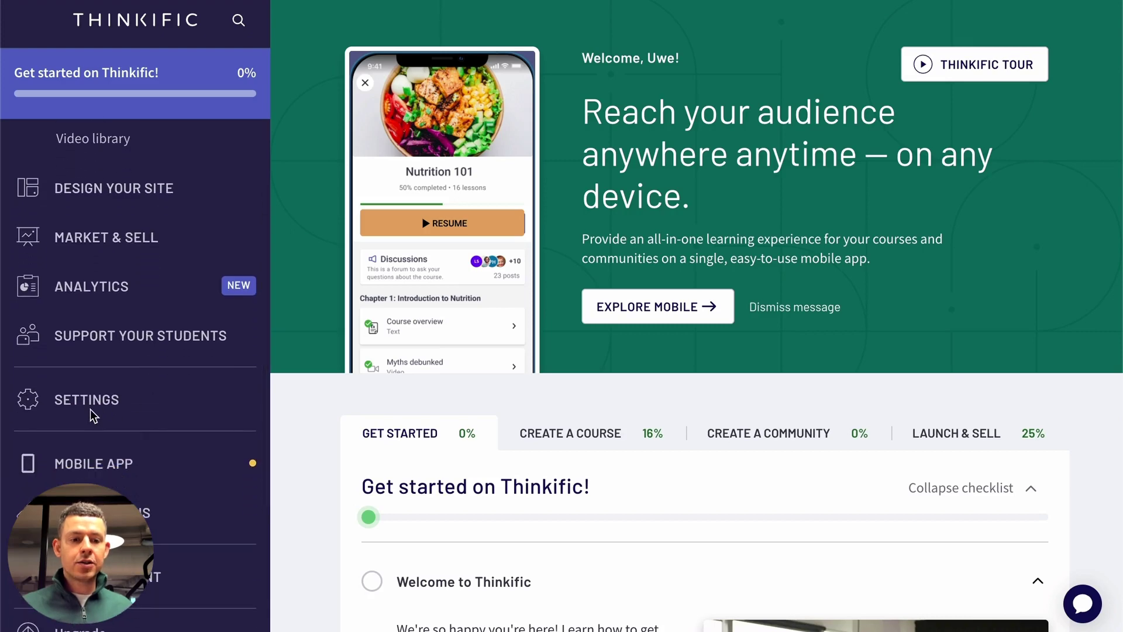
scroll(106, 445, down, 1)
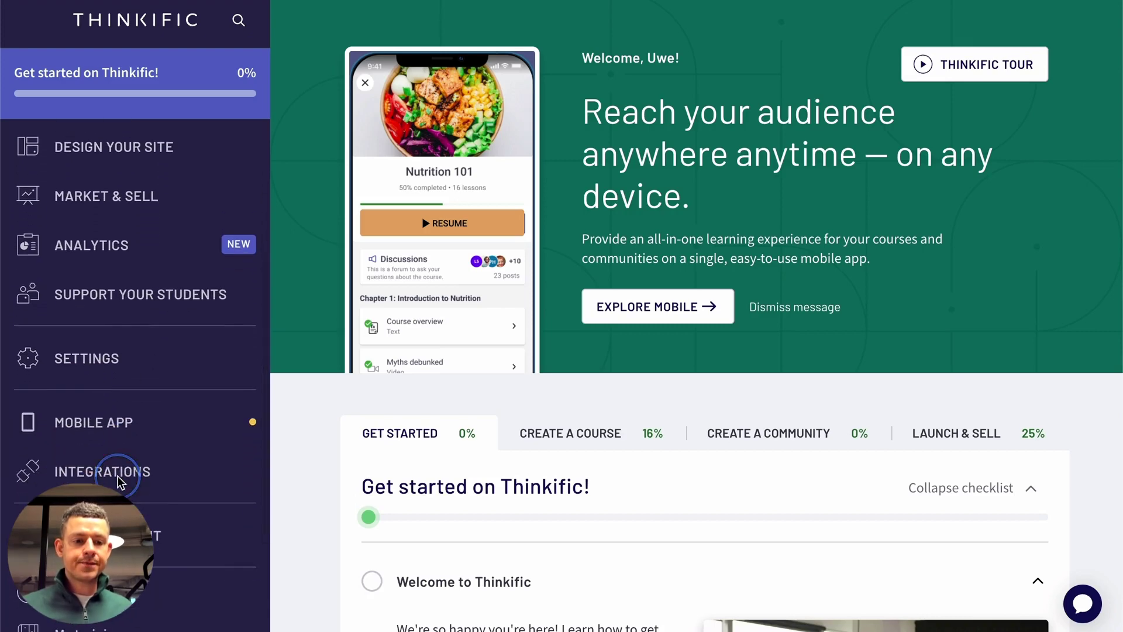
click(117, 476)
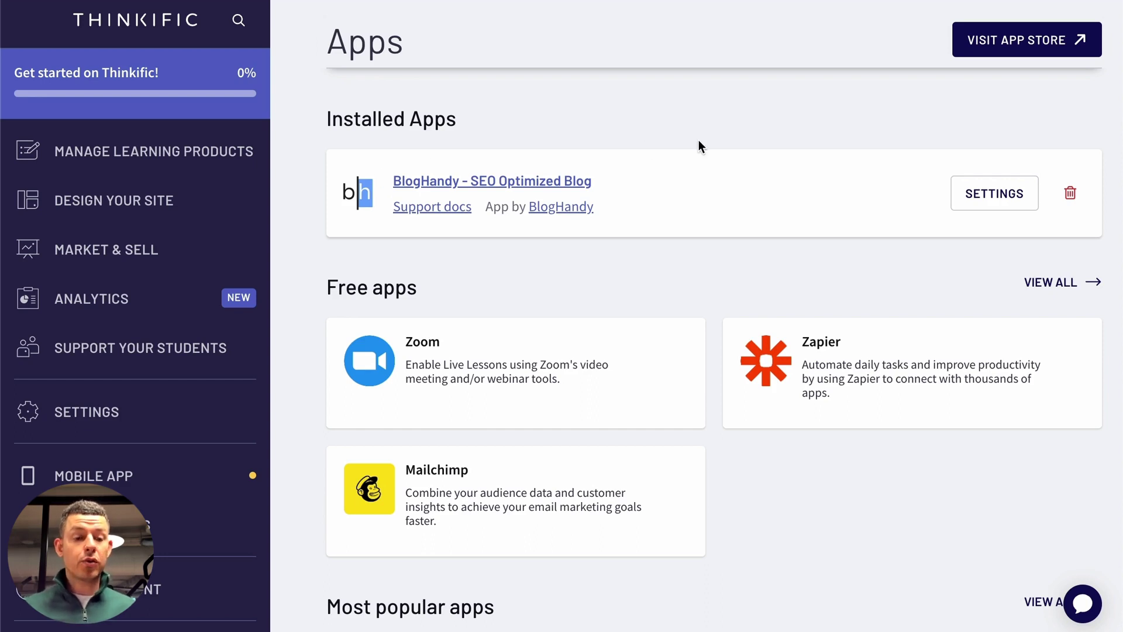
click(559, 181)
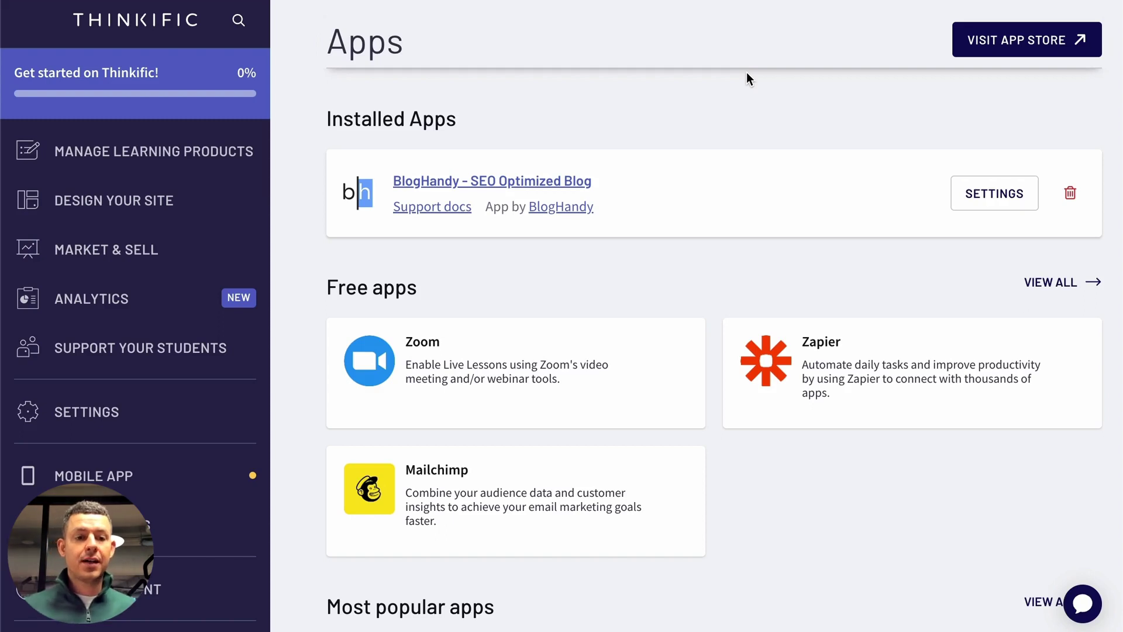
Create a new custom site page with the page name "Blog" and the page title "Blog"
click(126, 206)
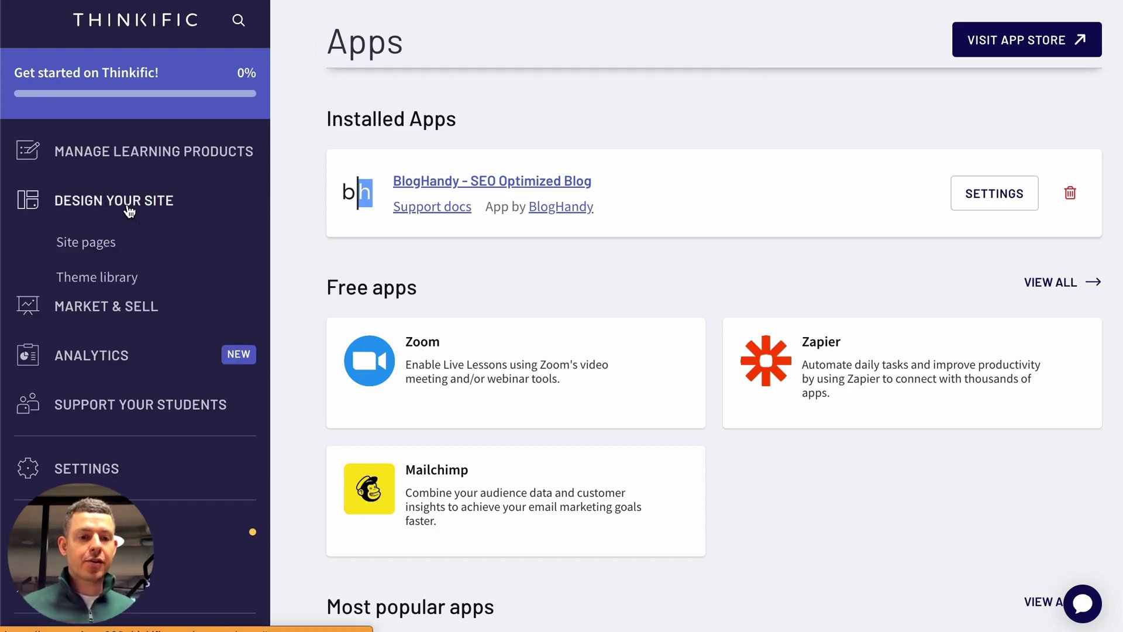
click(91, 246)
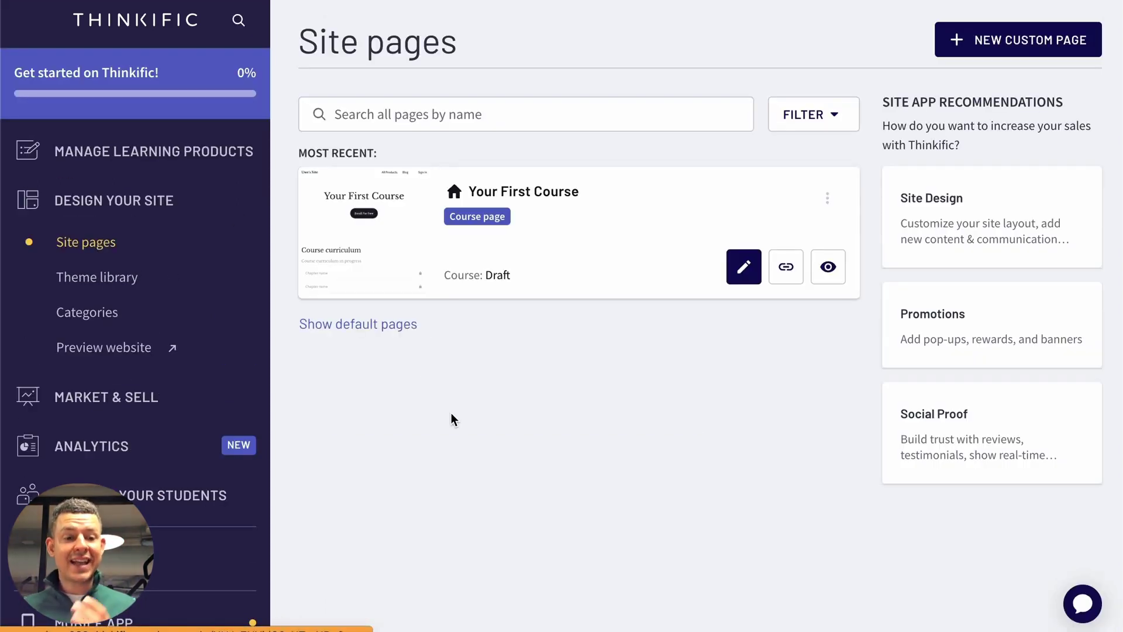
click(1008, 50)
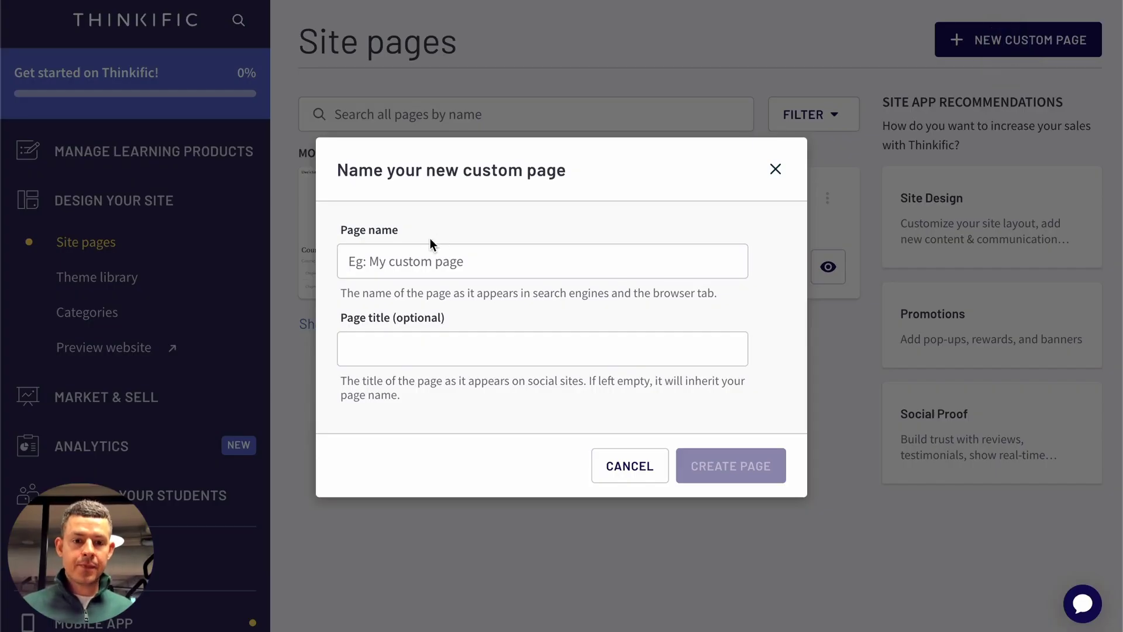
click(427, 258)
text(Blog)
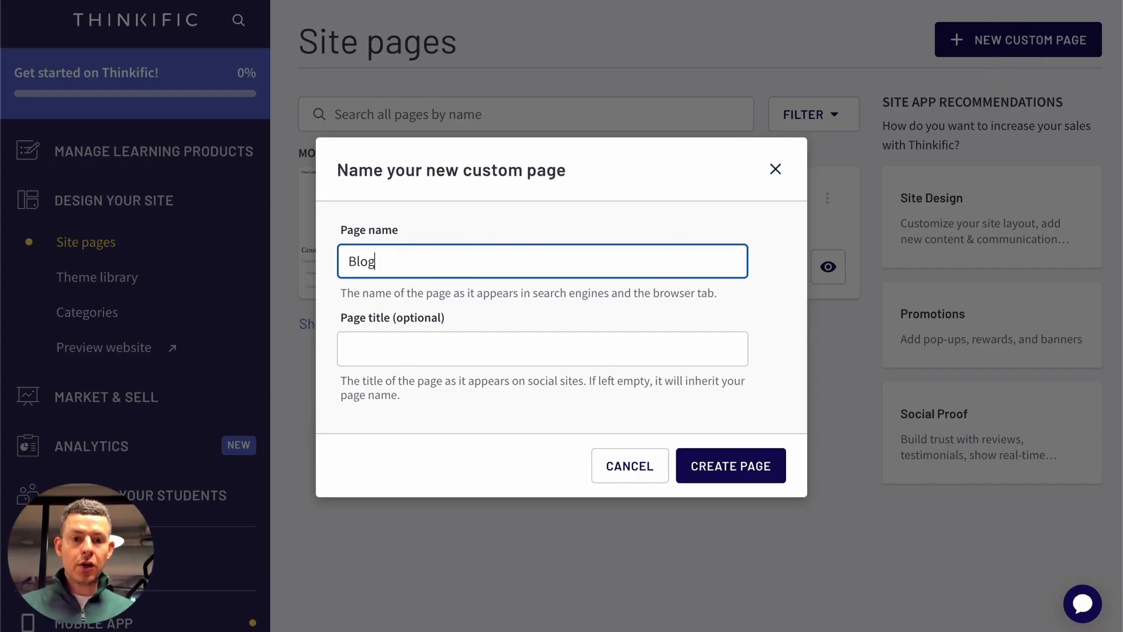
click(473, 337)
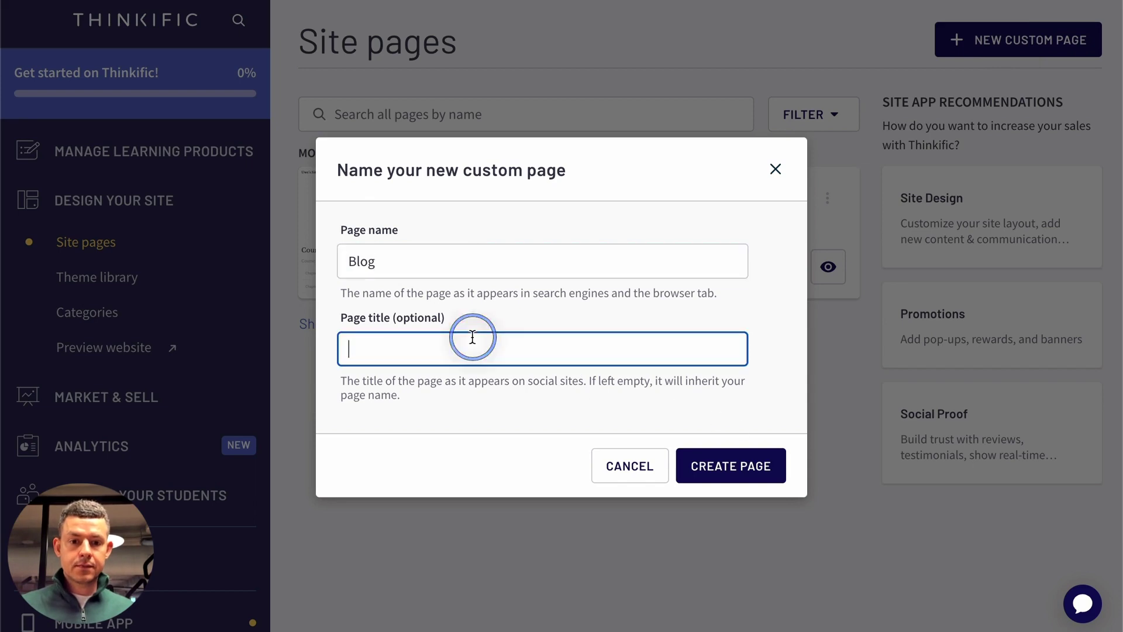
text(Blog)
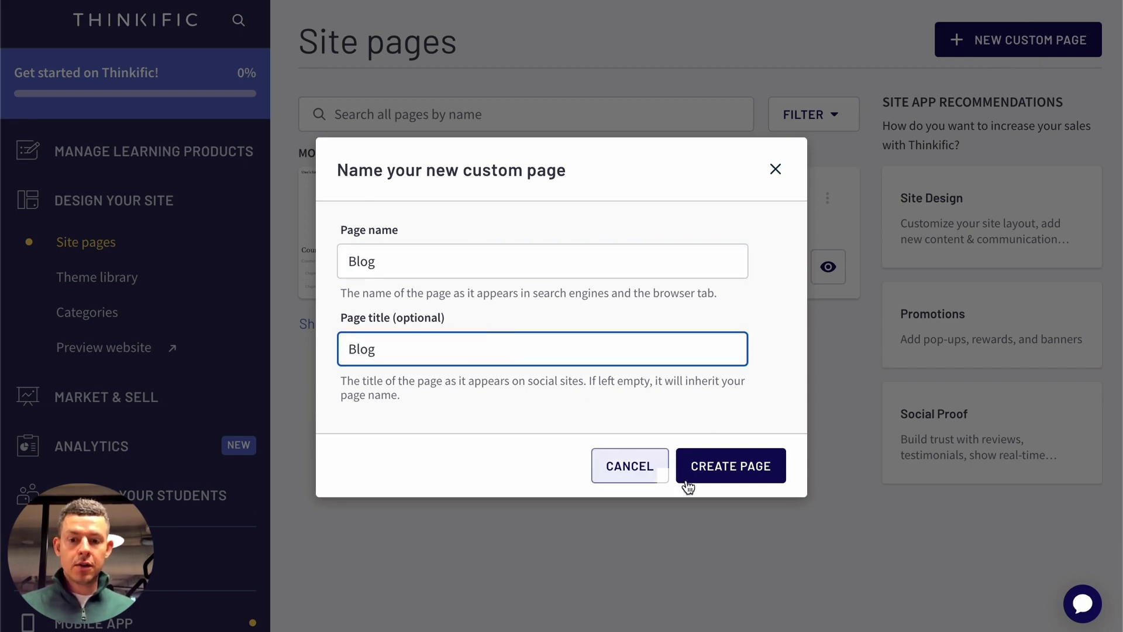
click(759, 460)
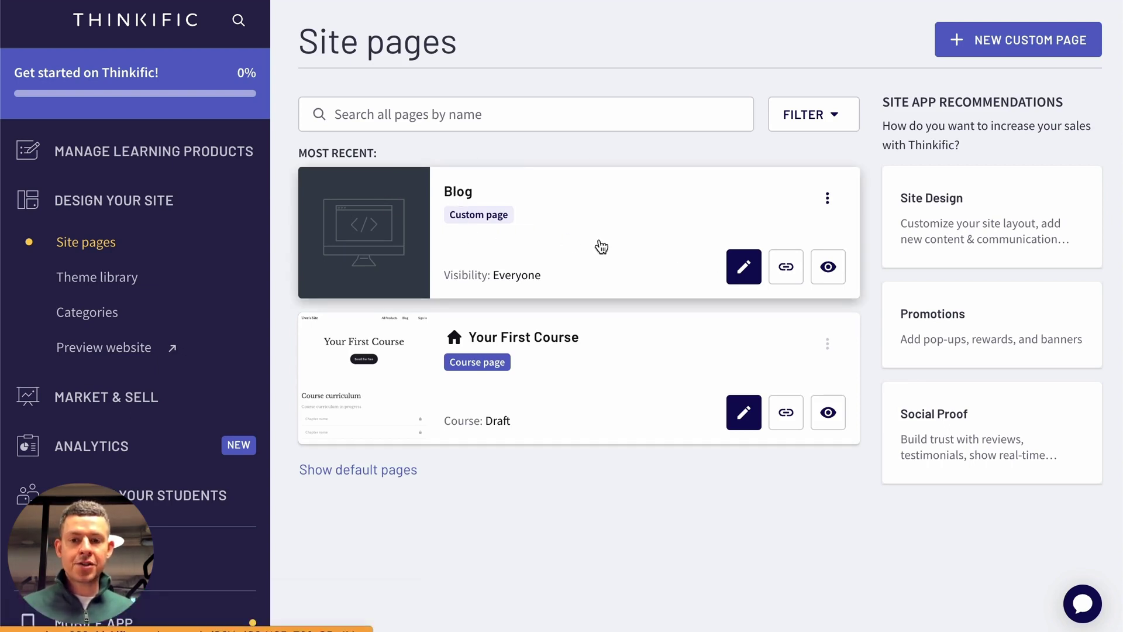
Open the Blog page for editing and add the BlogHandy Blog section below the banner
click(746, 274)
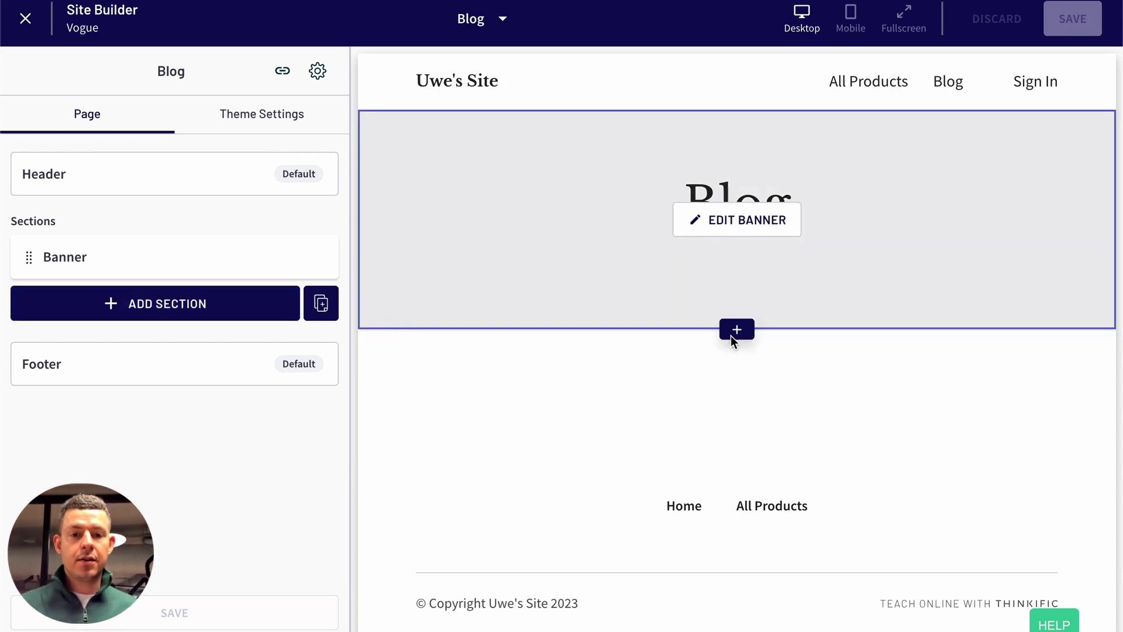
mouse_move(721, 206)
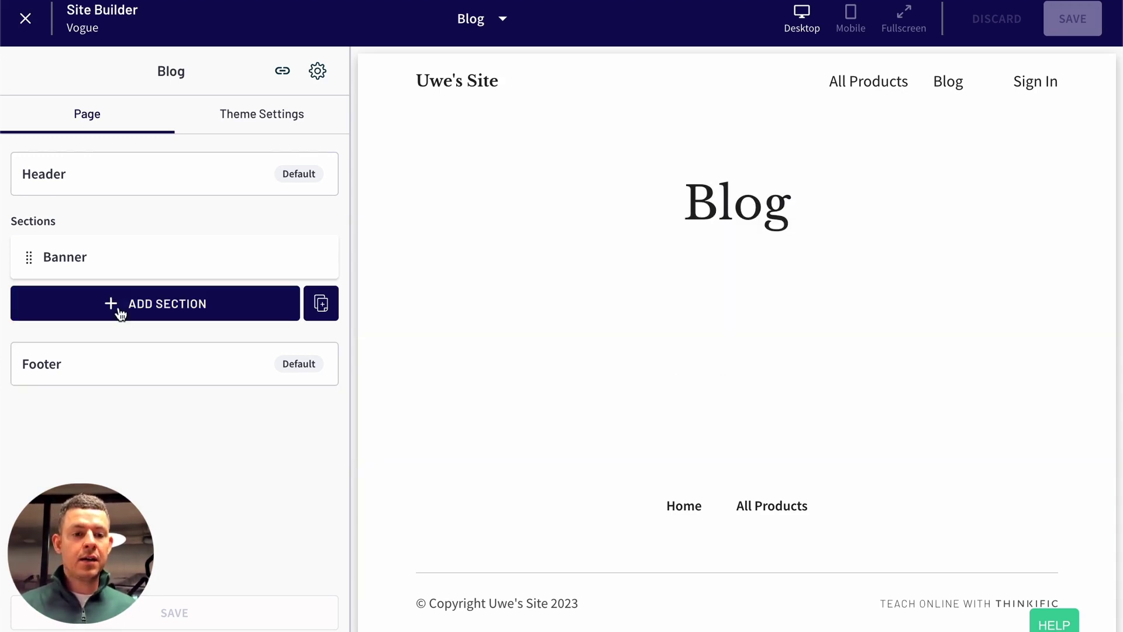
click(143, 298)
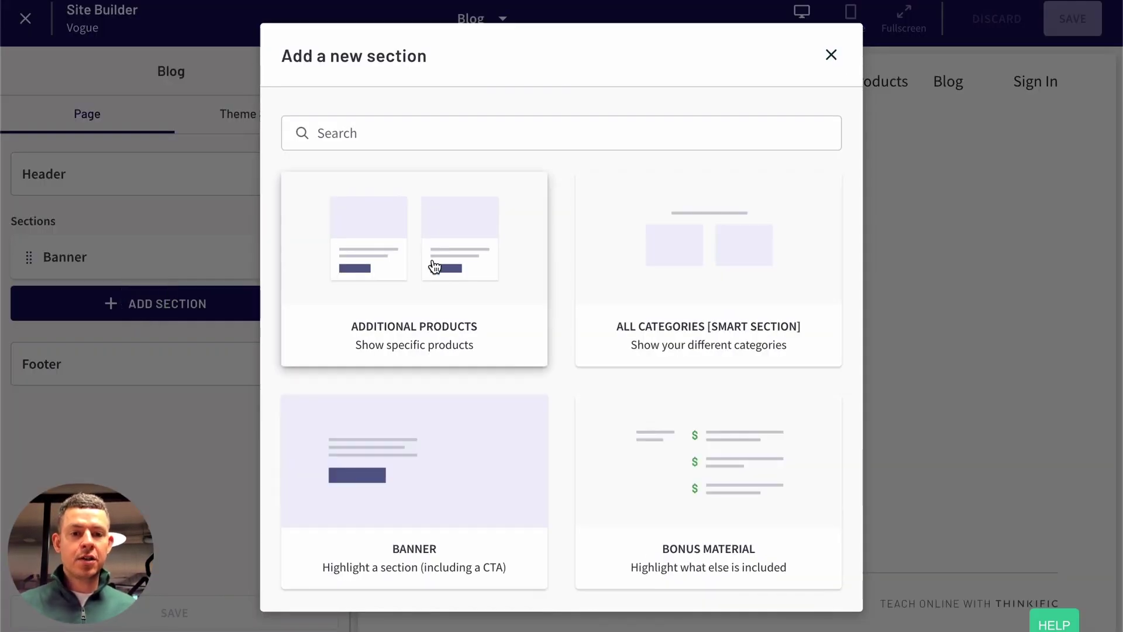
scroll(435, 266, down, 7)
scroll(435, 266, down, 12)
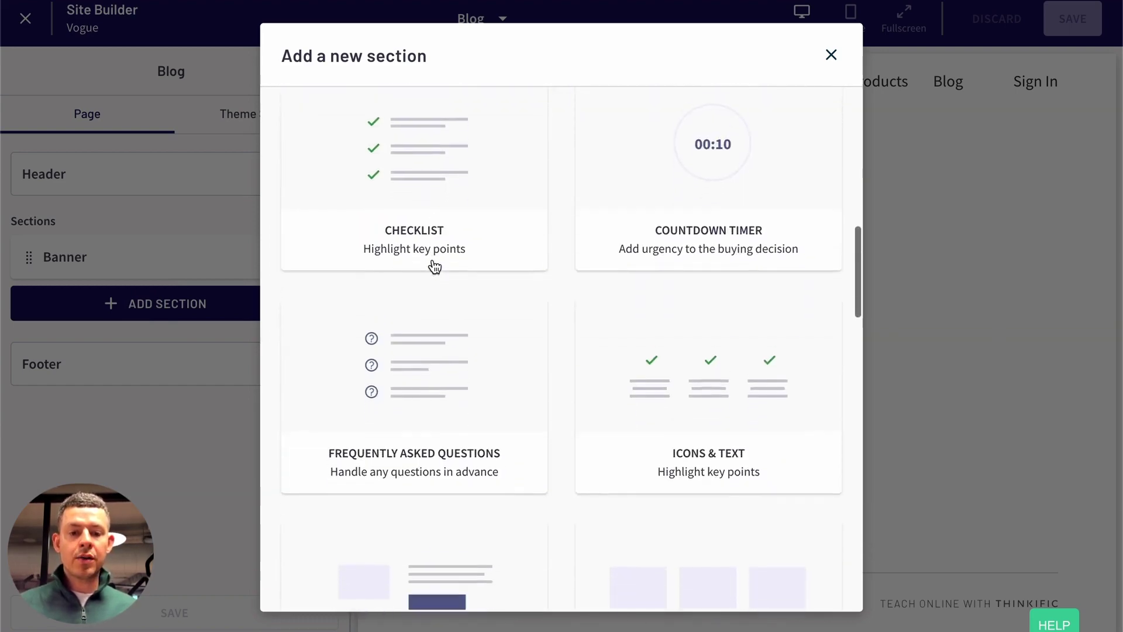
scroll(434, 262, down, 14)
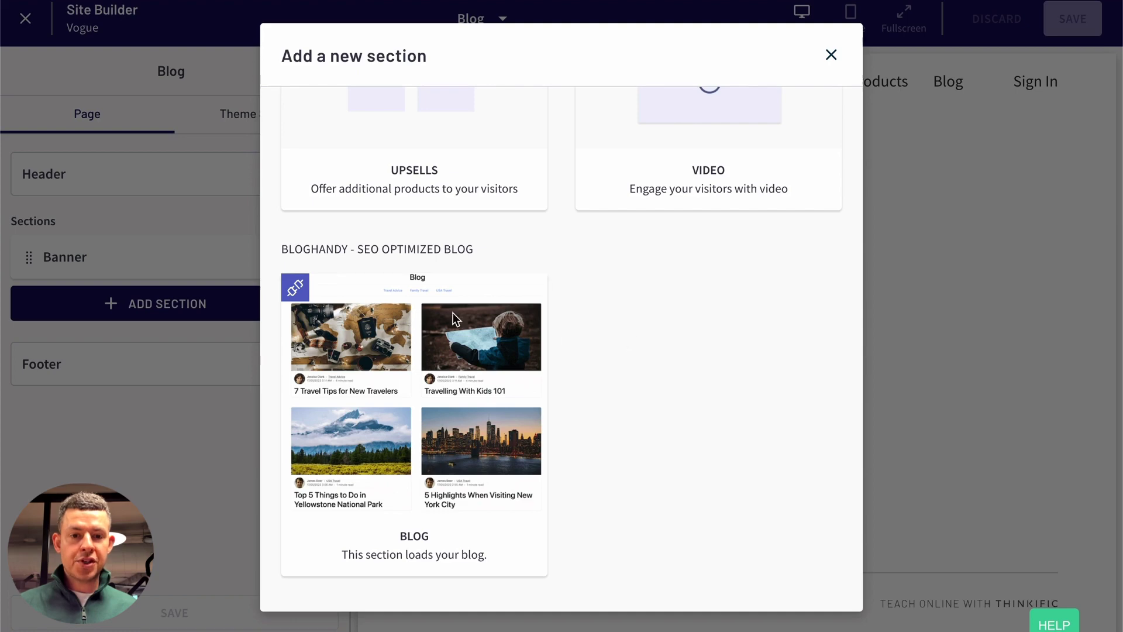
click(390, 364)
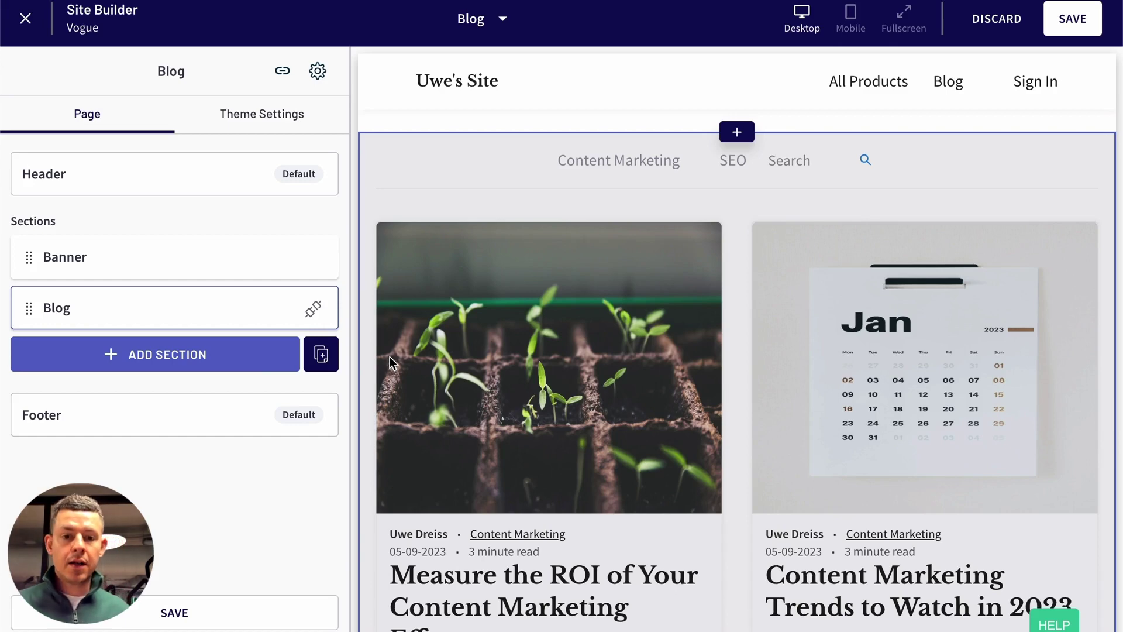
Review the Blog page layout with its banner and post listing, and save the page
scroll(807, 291, up, 4)
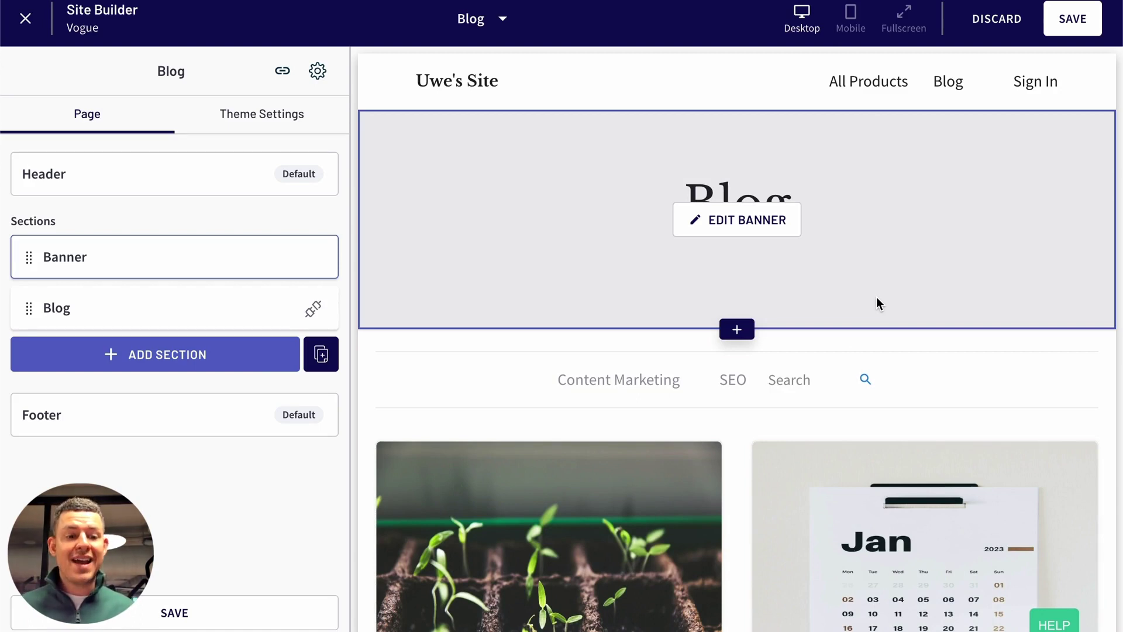
scroll(660, 395, down, 10)
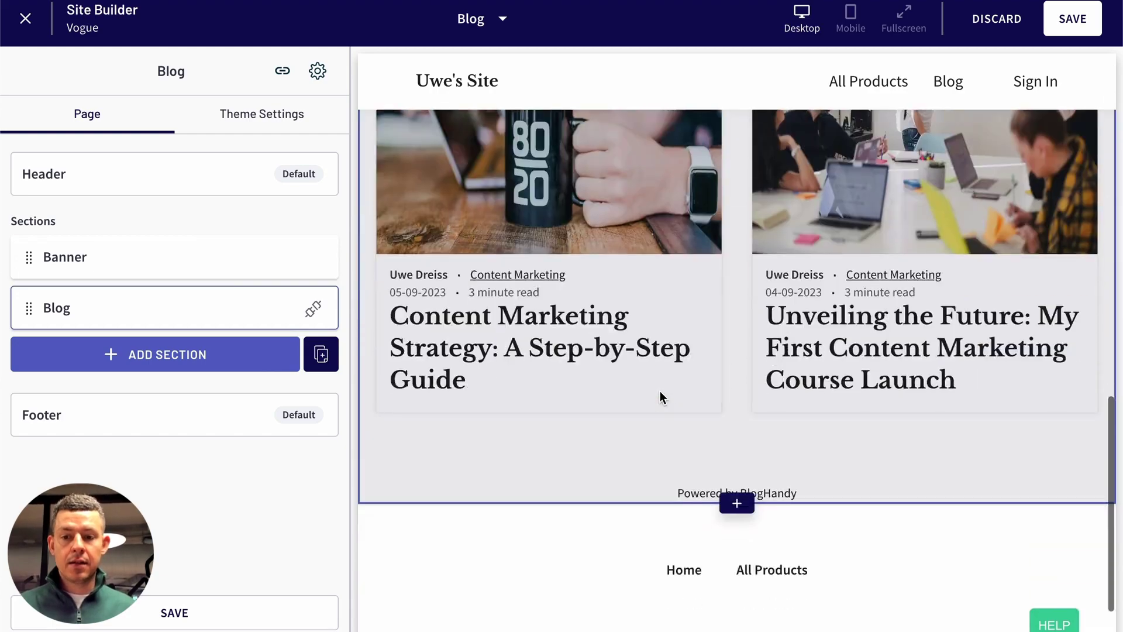
scroll(660, 391, up, 10)
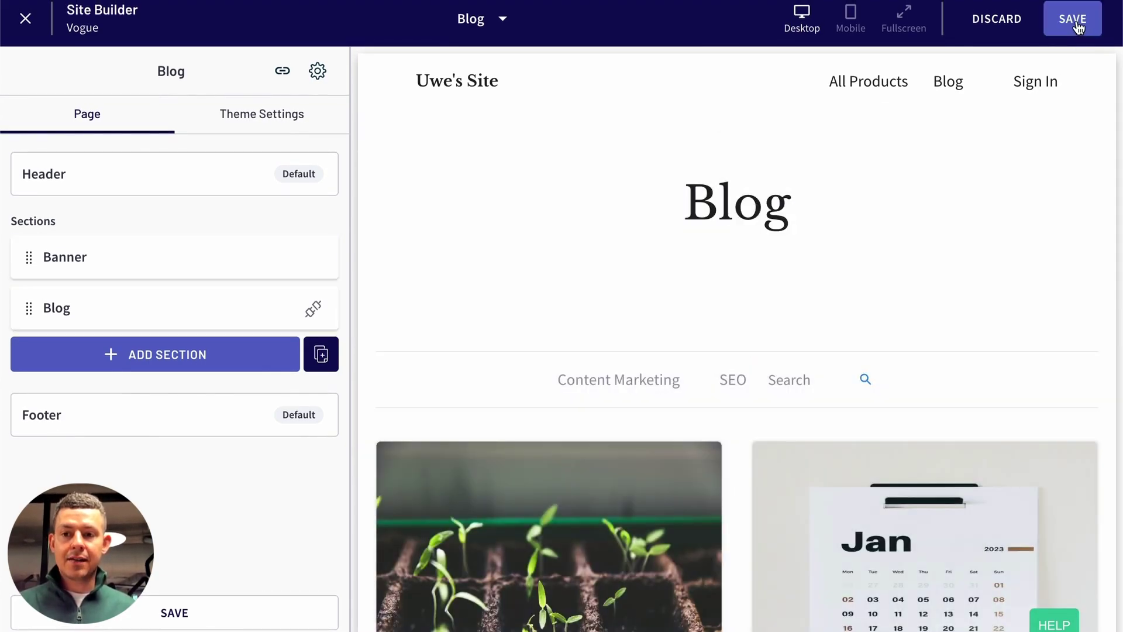
click(1079, 26)
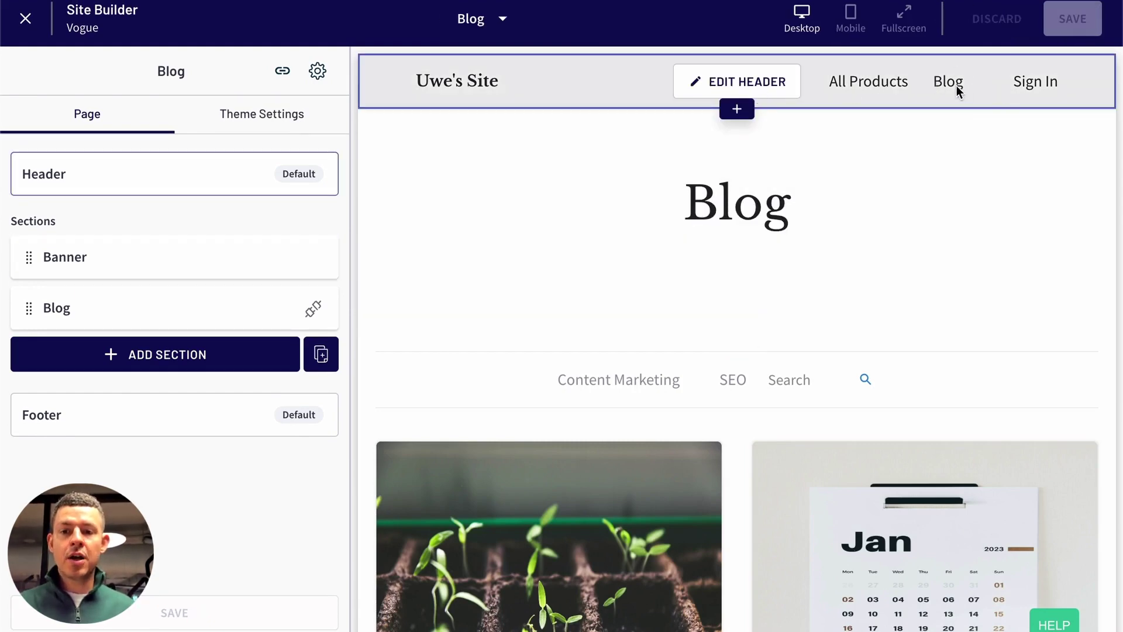
Add a new link block with the text "Blog" to the site header
click(774, 86)
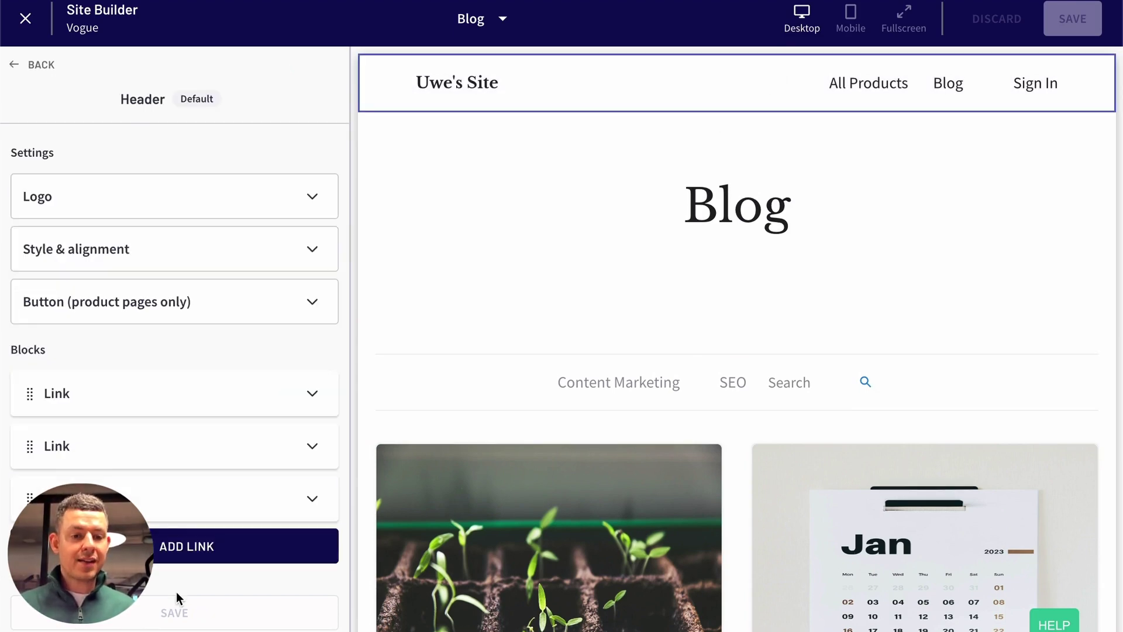
click(206, 551)
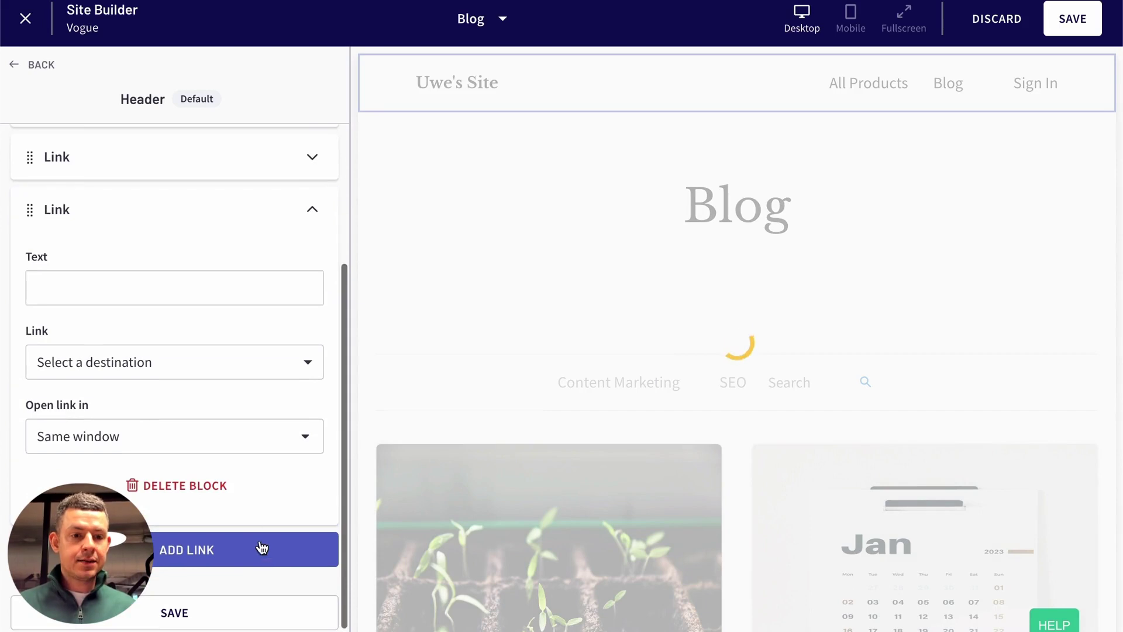
text(Blog)
Set the new header link's destination to "Another page..." with the custom page Blog, and save the header
click(167, 338)
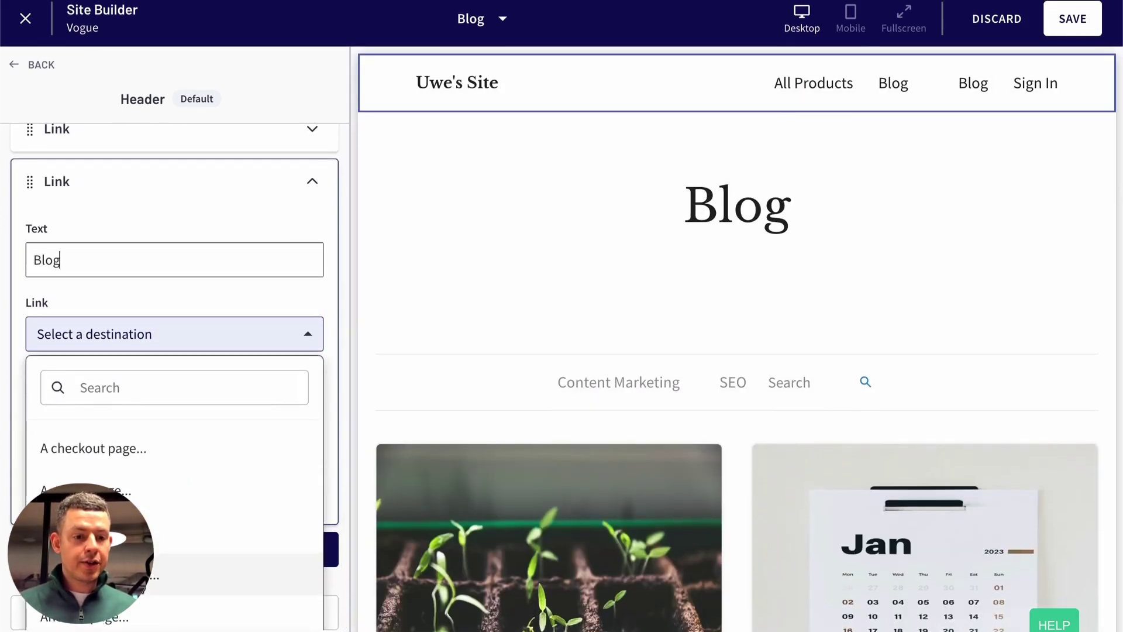
scroll(175, 559, down, 1)
scroll(175, 559, down, 1)
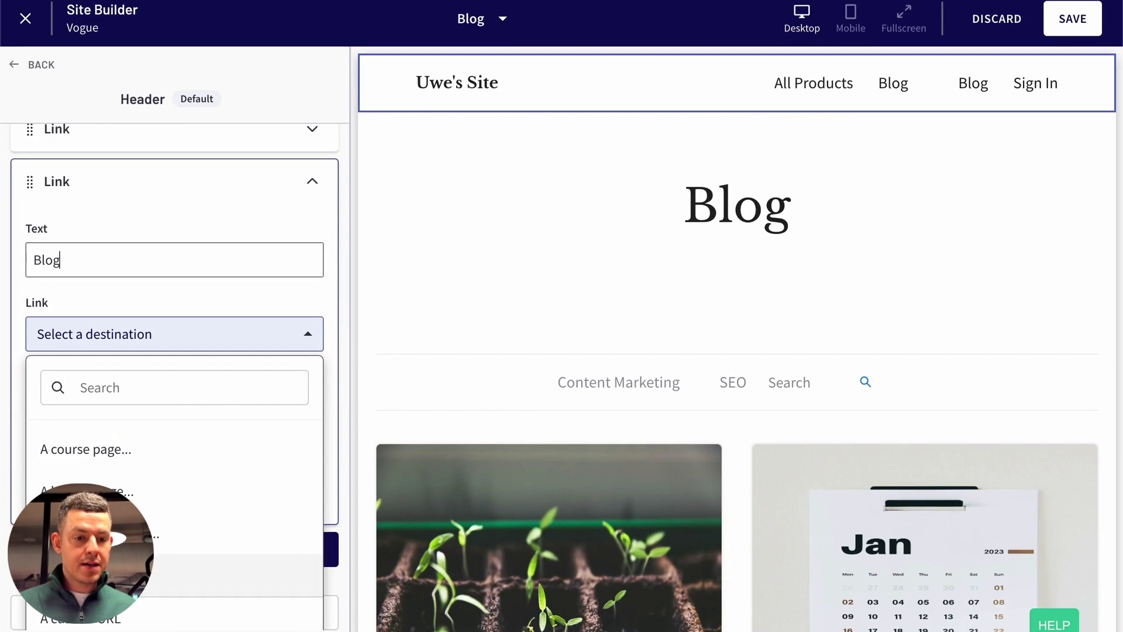
click(129, 574)
scroll(143, 406, down, 1)
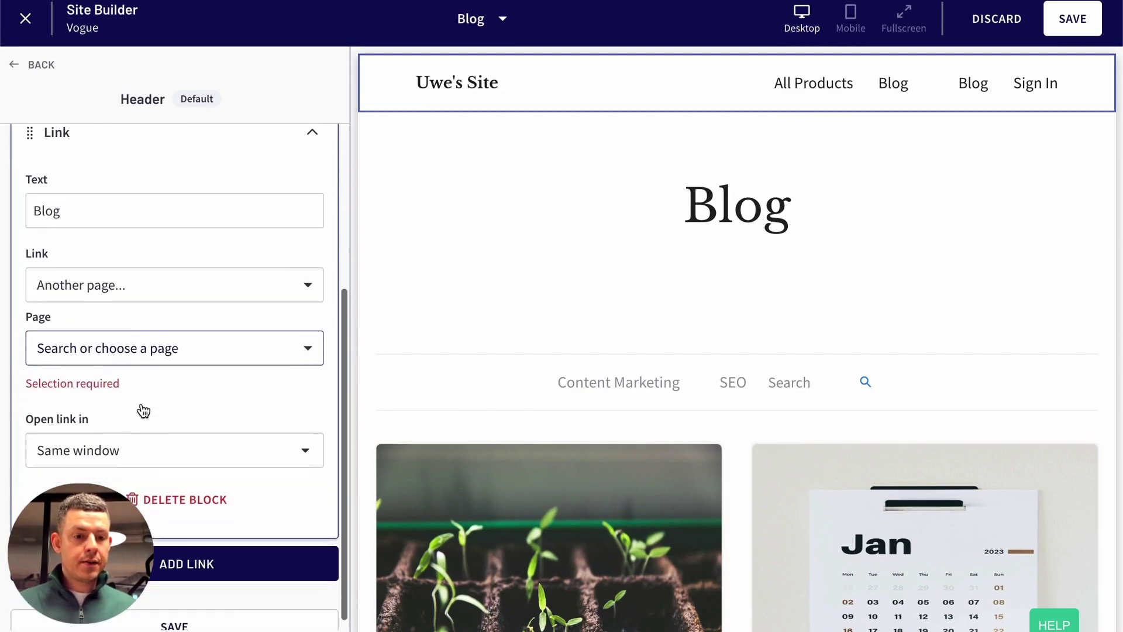
scroll(133, 375, down, 1)
click(123, 335)
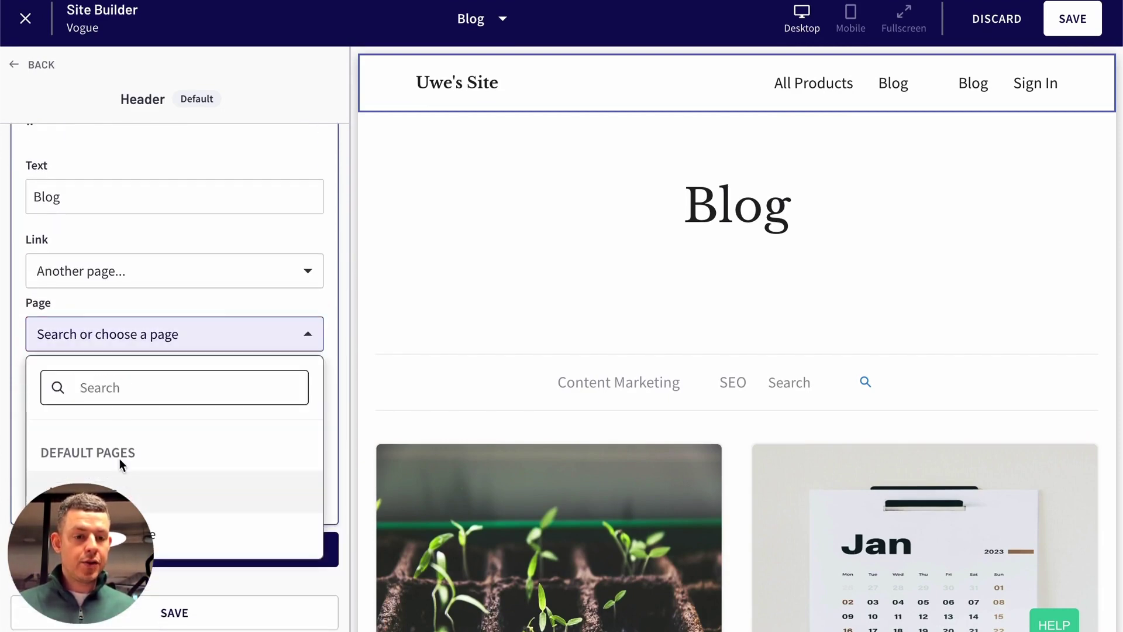
scroll(123, 422, down, 5)
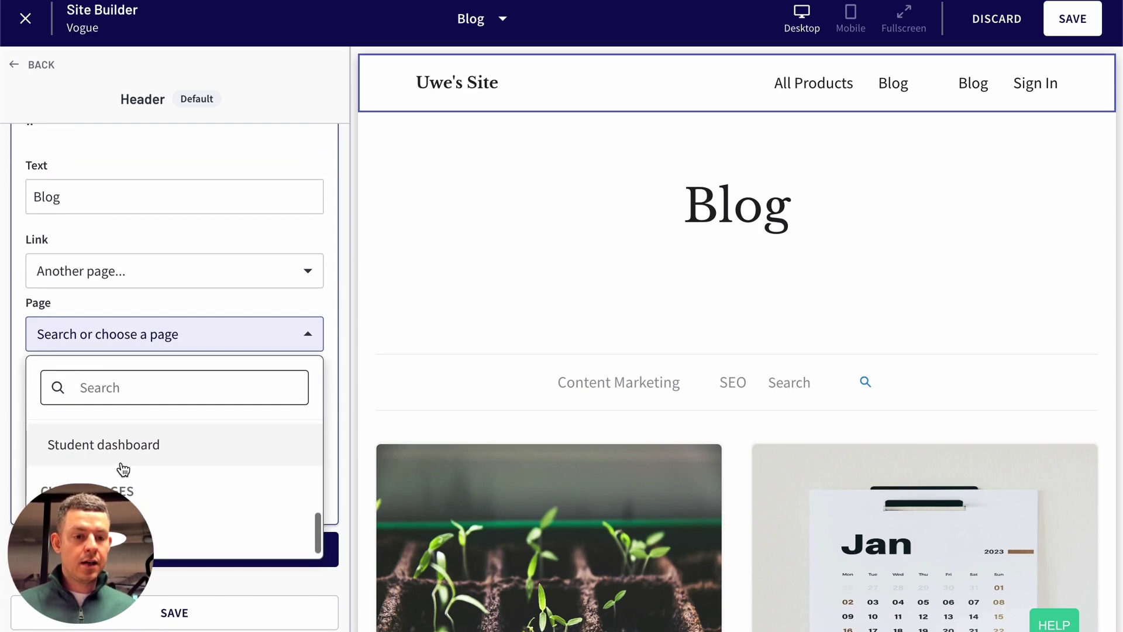
click(117, 530)
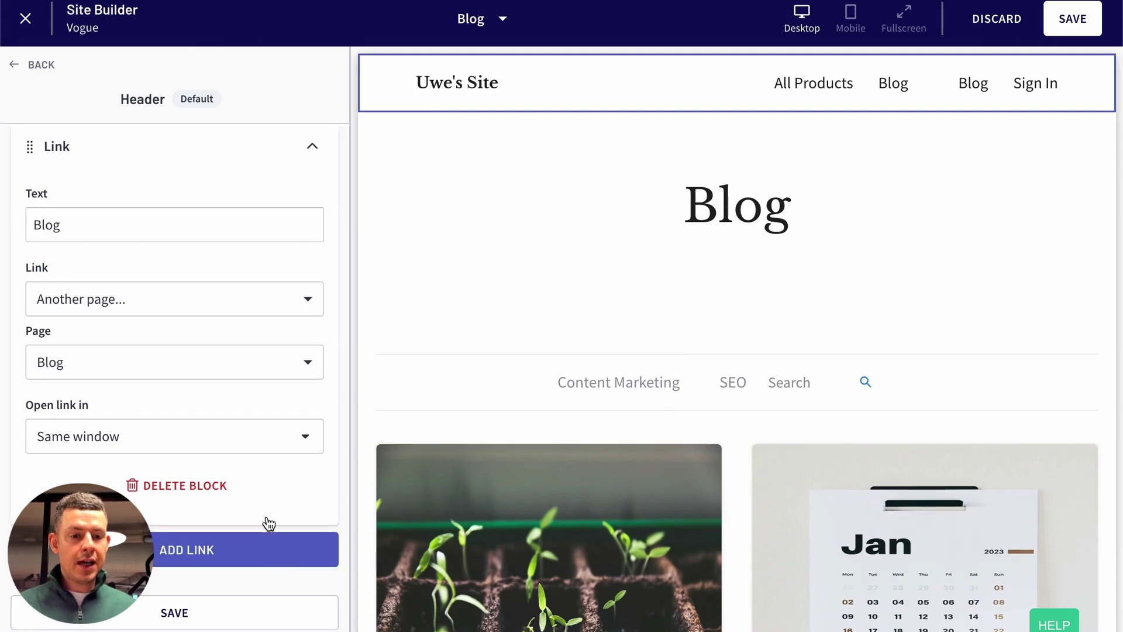
click(179, 619)
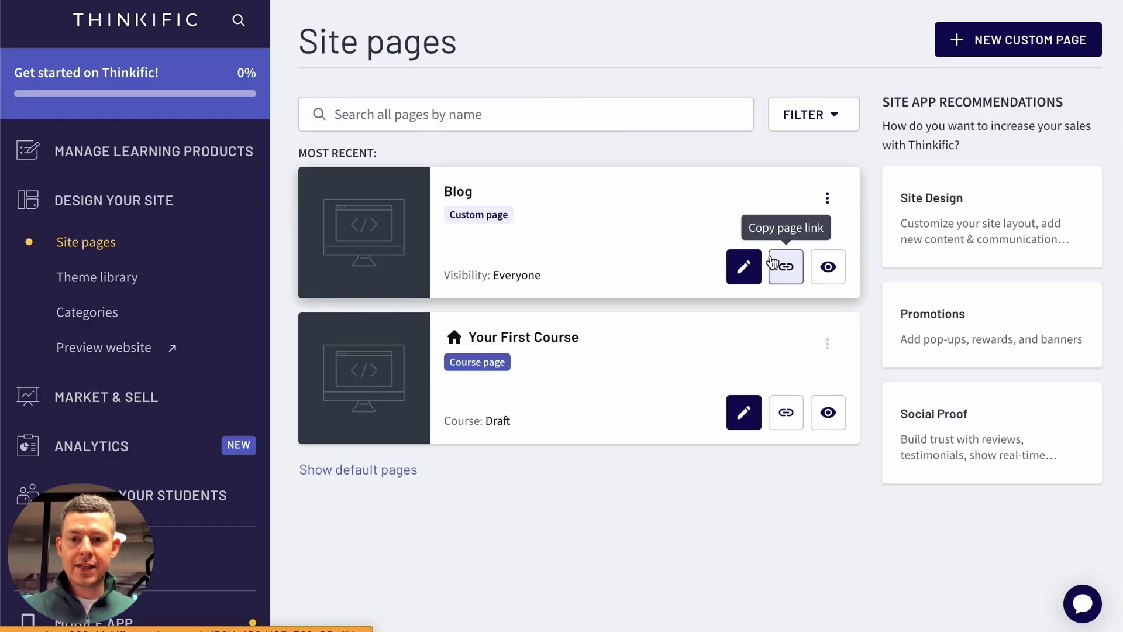
Preview the Blog page on the site and look through its posts
click(828, 270)
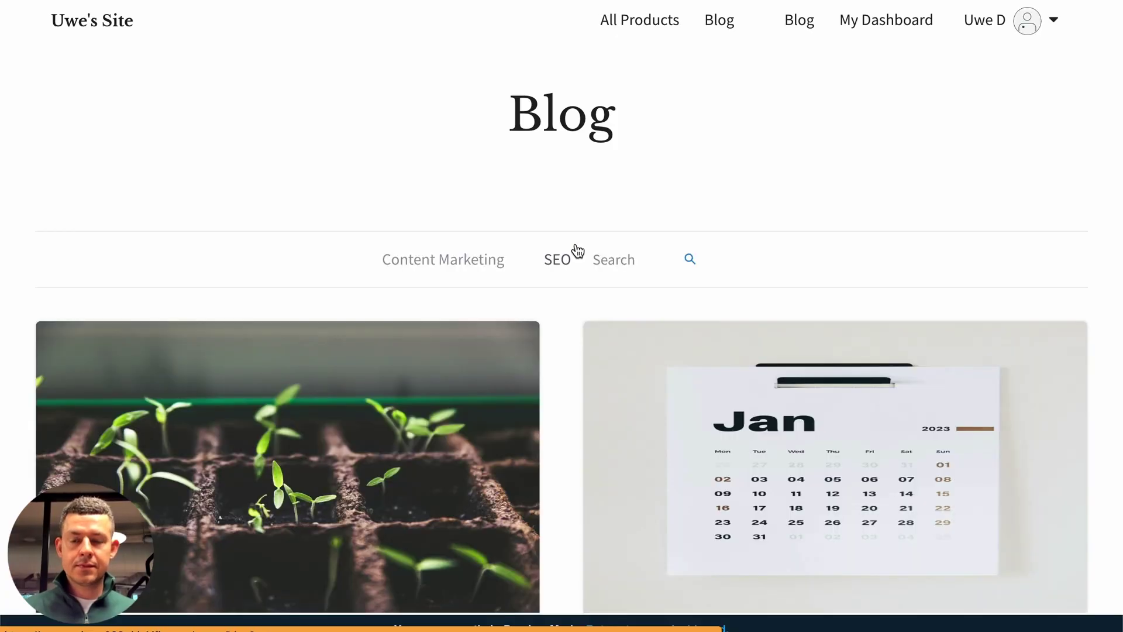
scroll(575, 245, down, 1)
scroll(575, 244, down, 1)
scroll(572, 127, down, 1)
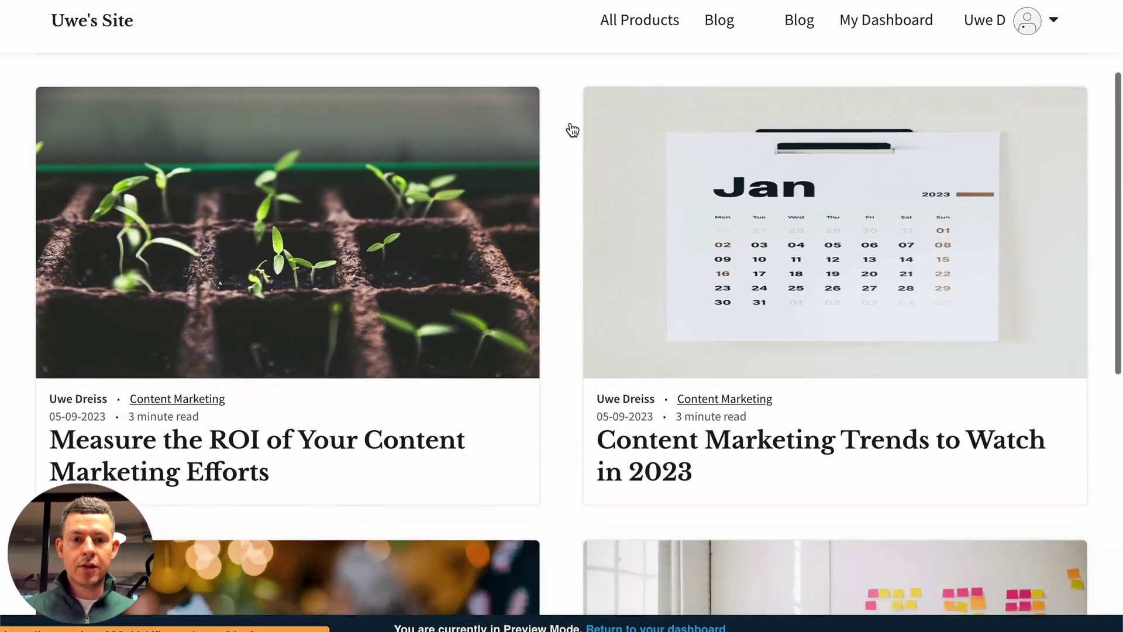
scroll(571, 123, up, 3)
Check the new Blog link in the site header and the blog's category menu and search field
click(798, 23)
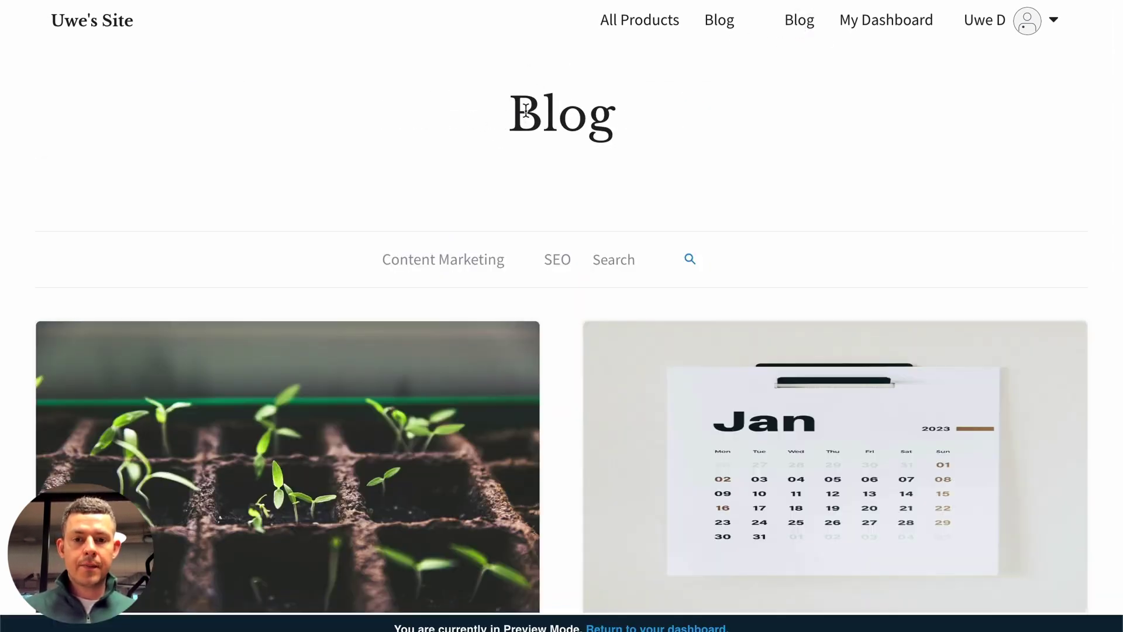
click(397, 259)
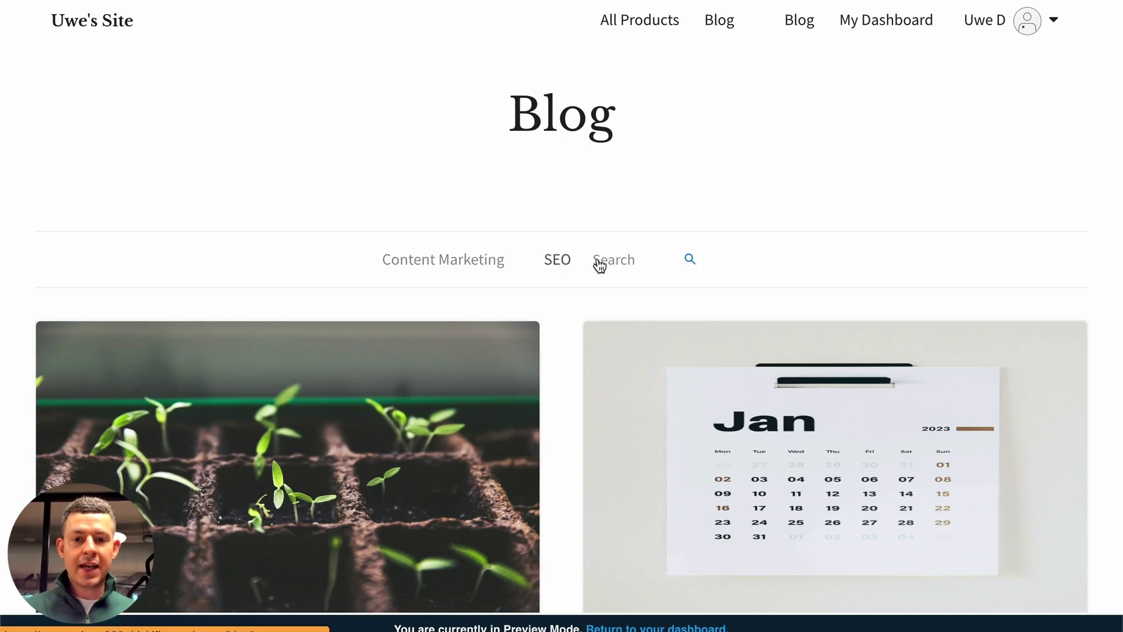
click(626, 258)
click(735, 166)
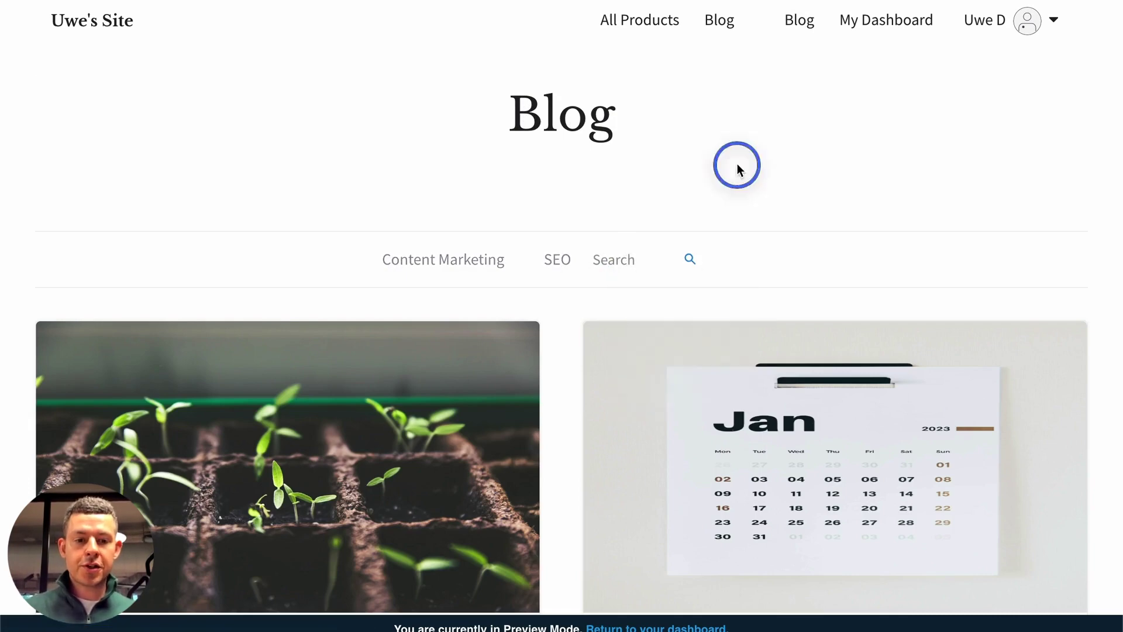
Look over the Blog page's category menu and its grid of post cards in the site preview
scroll(735, 166, down, 4)
scroll(602, 125, up, 4)
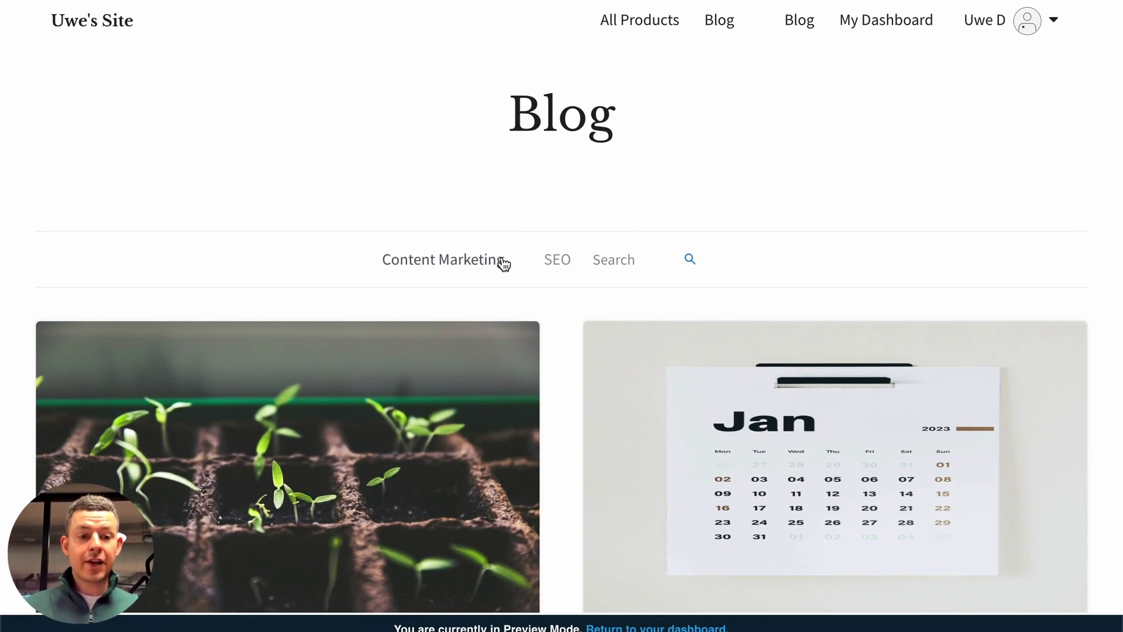
scroll(454, 285, down, 10)
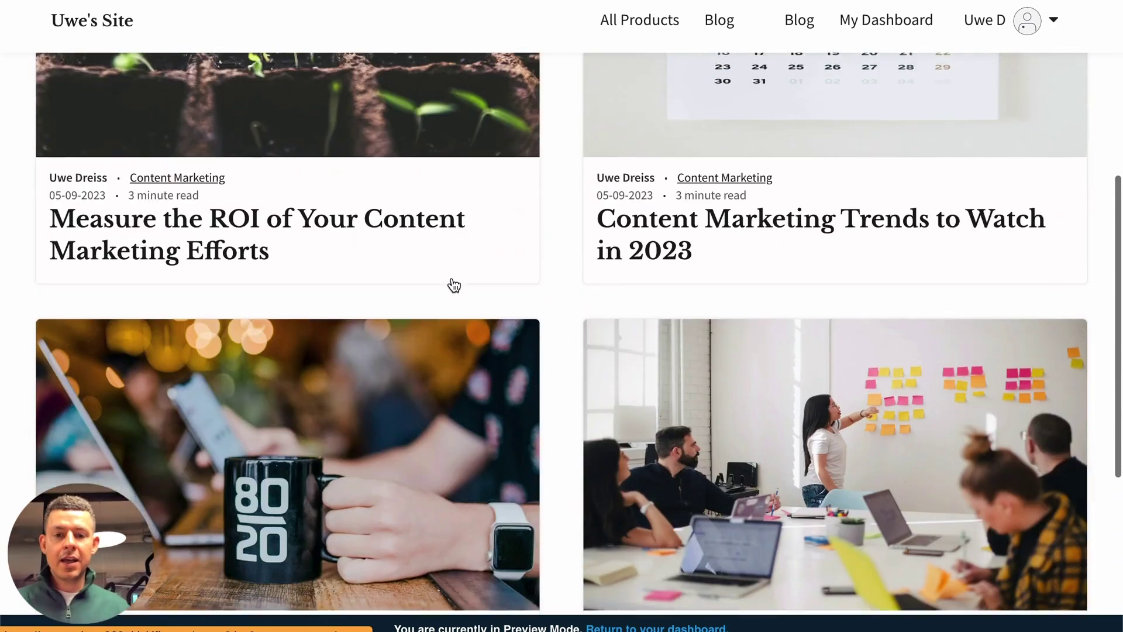
scroll(454, 286, up, 10)
scroll(454, 286, down, 5)
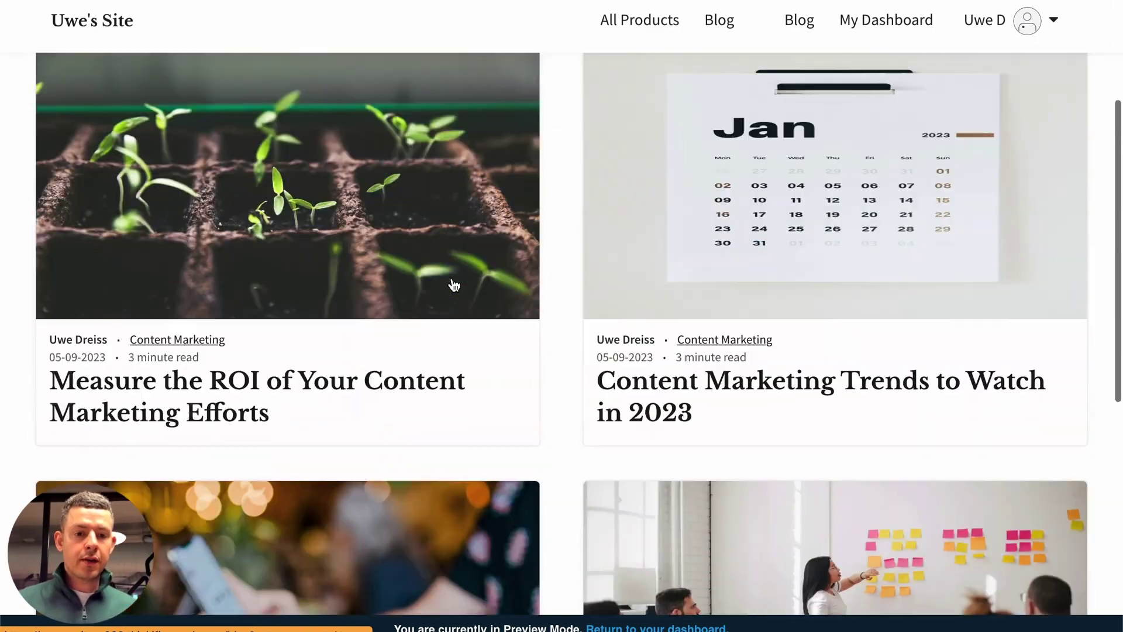
Open the post "Measure the ROI of Your Content Marketing Efforts" from the blog and read through it
click(395, 209)
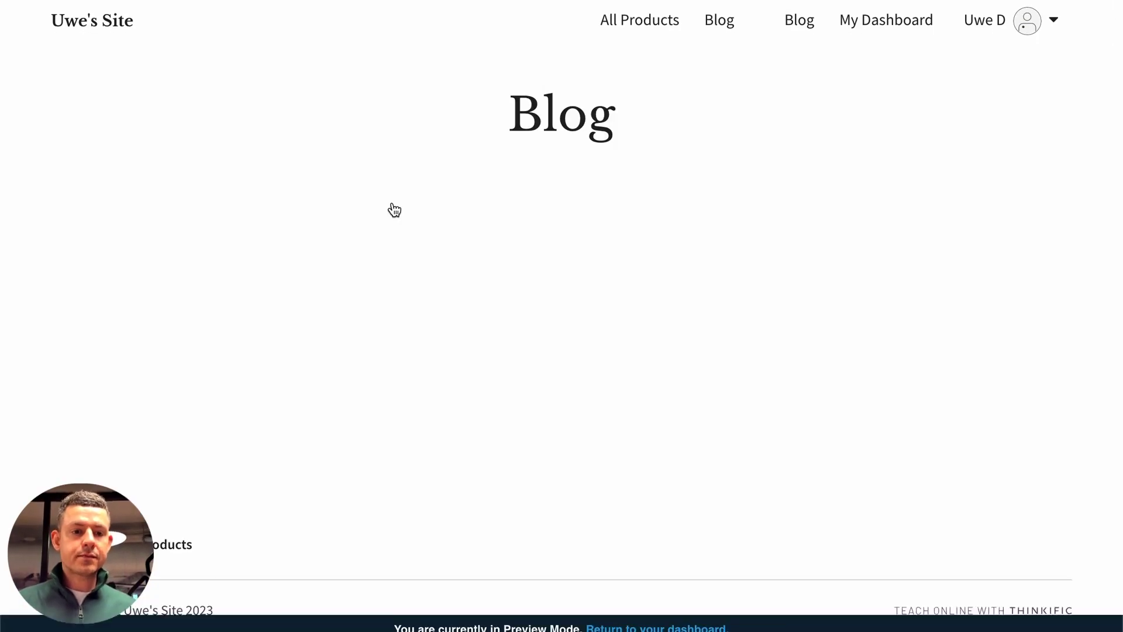
scroll(395, 209, down, 3)
scroll(395, 210, down, 12)
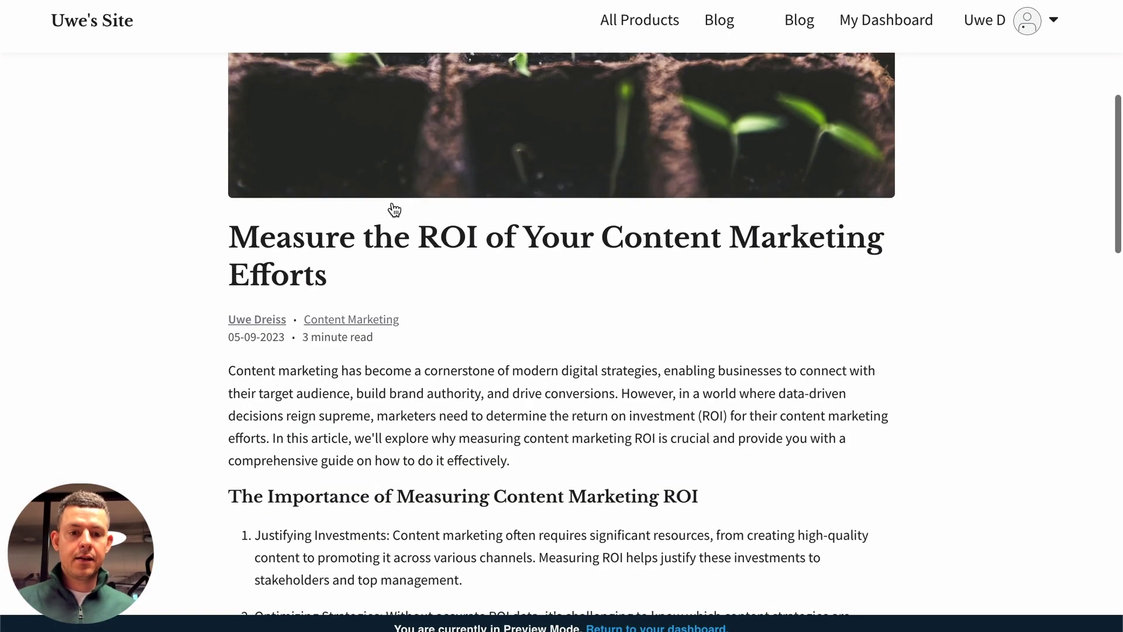
scroll(344, 319, down, 15)
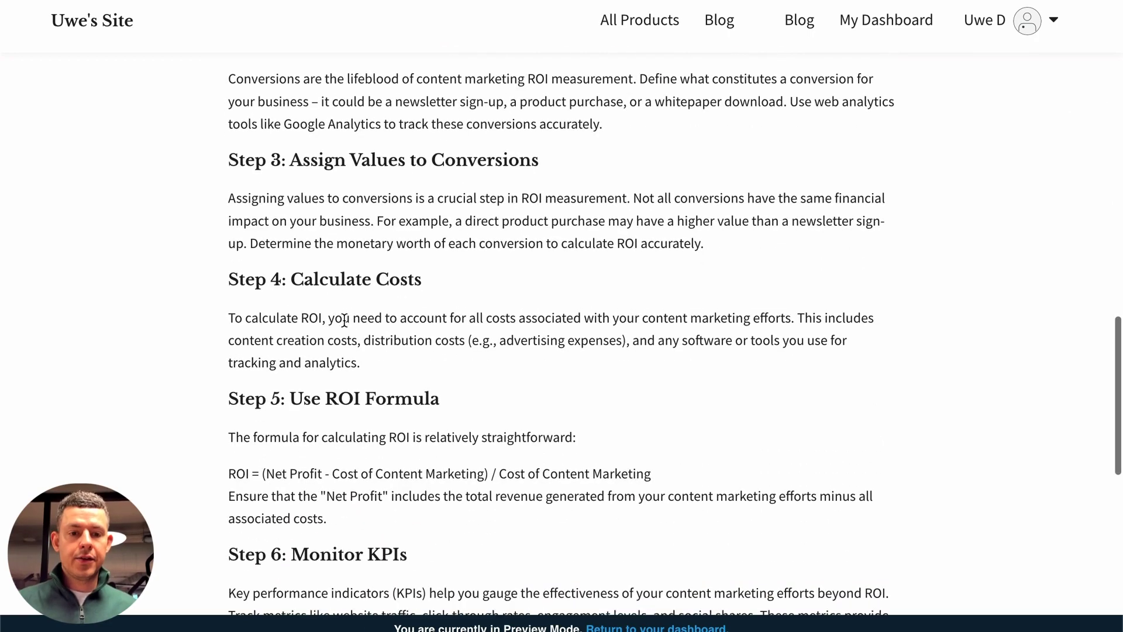
click(287, 379)
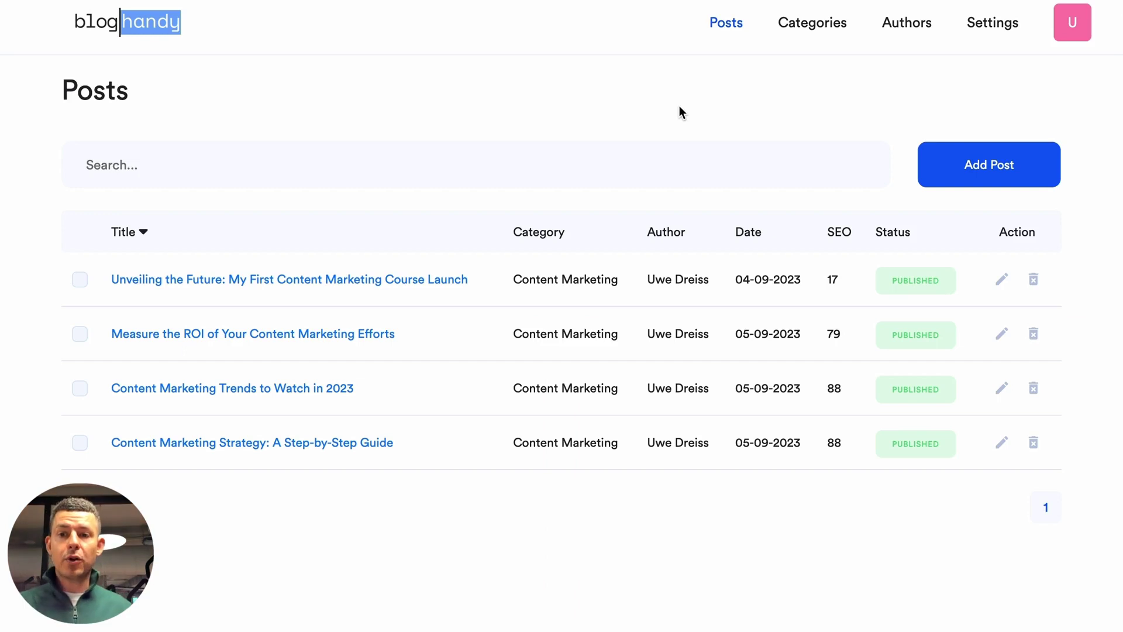
In the BlogHandy dashboard, add and save a category titled "Inbound Marketing" with the slug "inbound-marketing", leaving the SEO fields empty
click(800, 22)
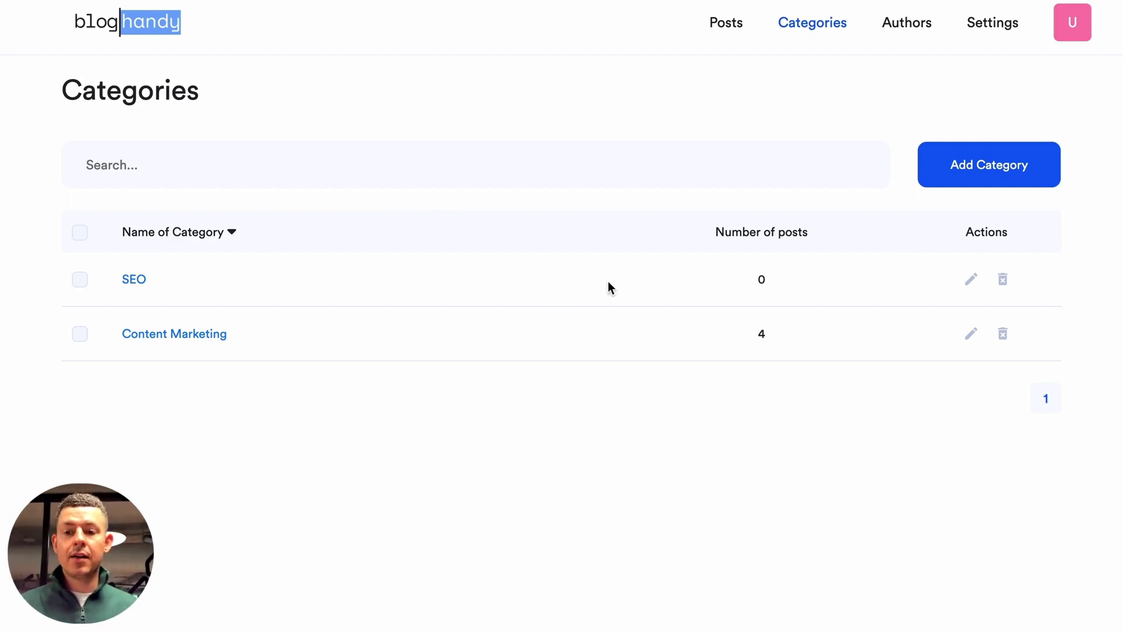
click(1005, 164)
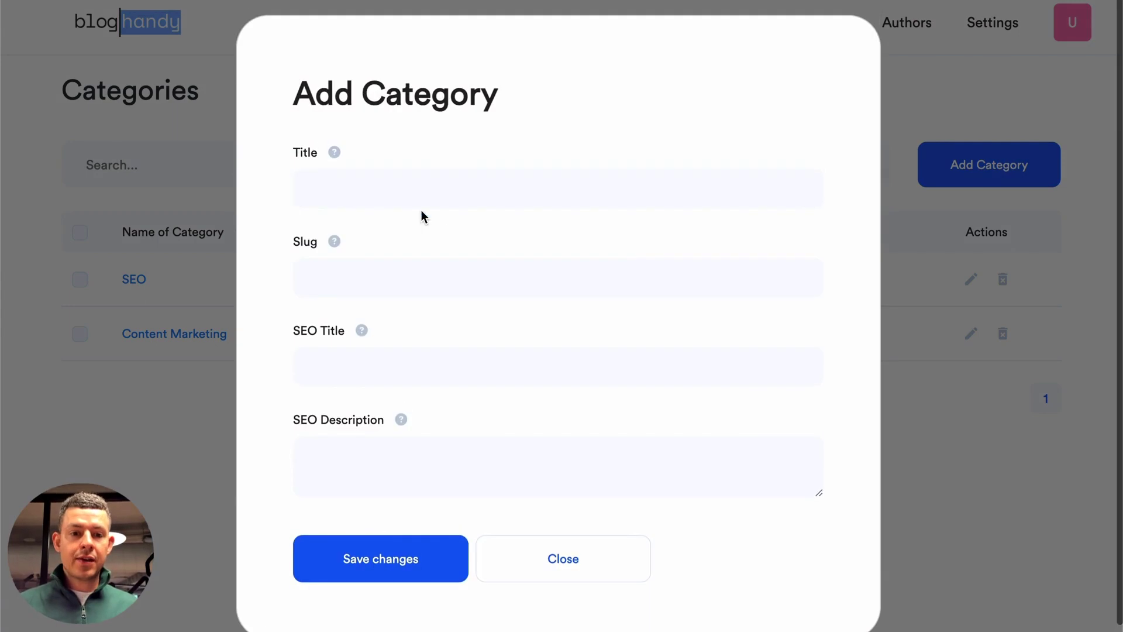
click(426, 183)
text(Inbo)
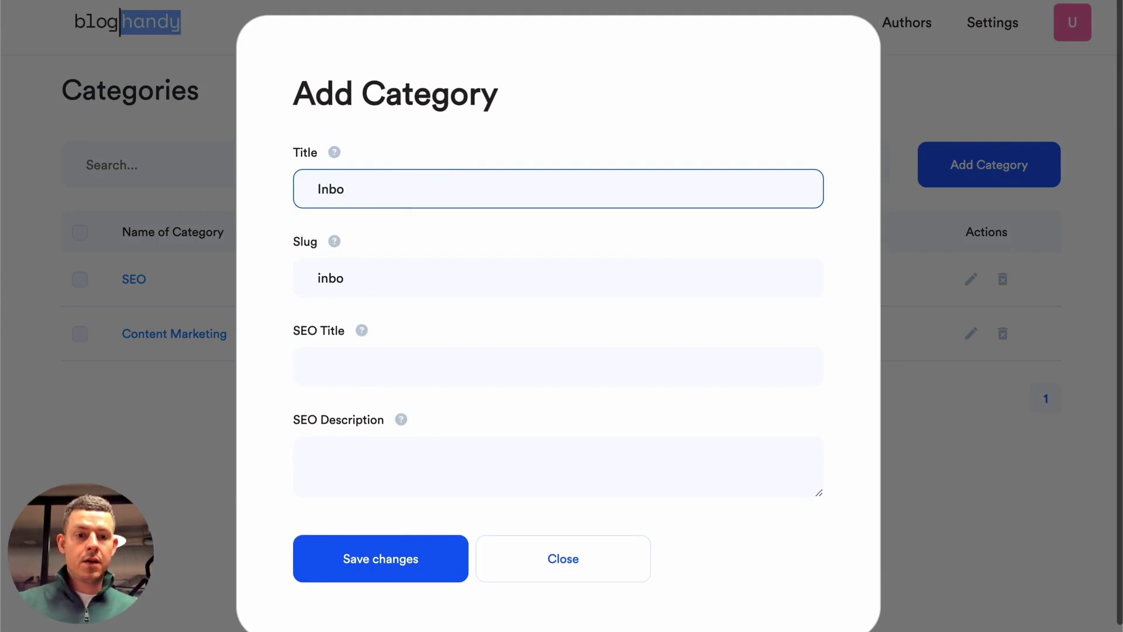
text(und Marketing)
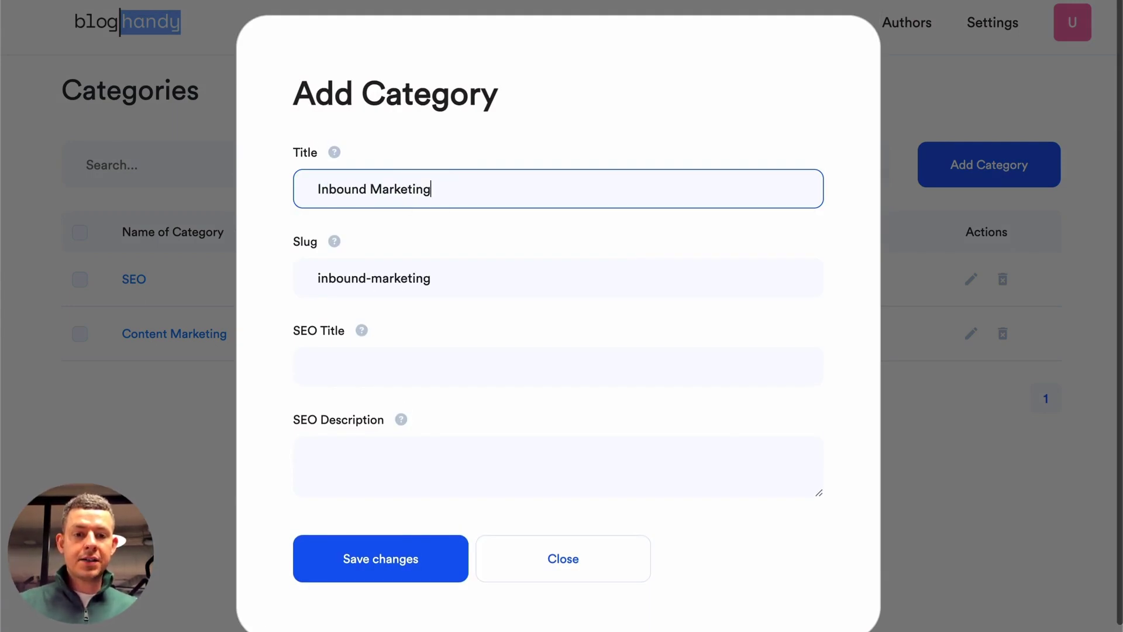
click(461, 376)
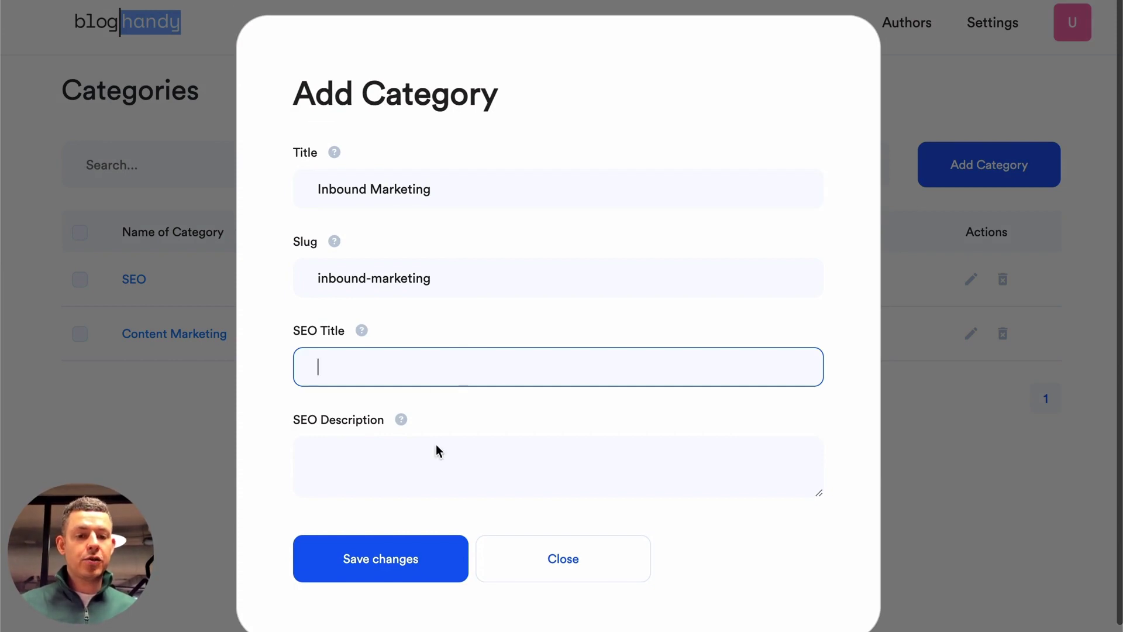
click(426, 462)
mouse_move(399, 418)
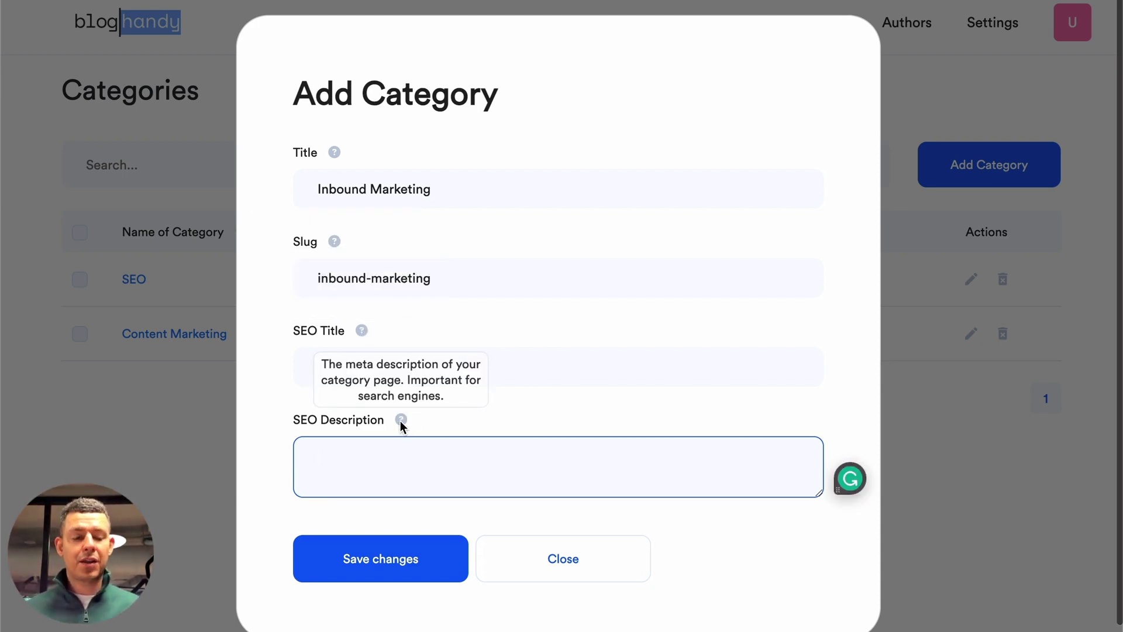
click(378, 577)
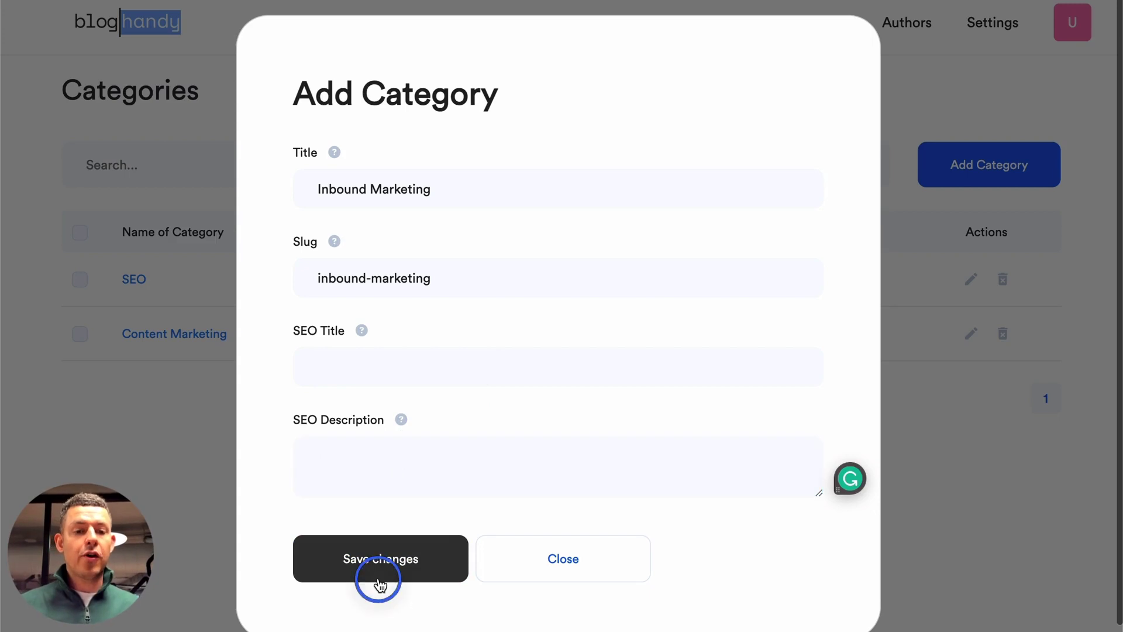
click(592, 429)
Open the existing author's profile for editing and review its details, bio, permission options and login section
click(916, 21)
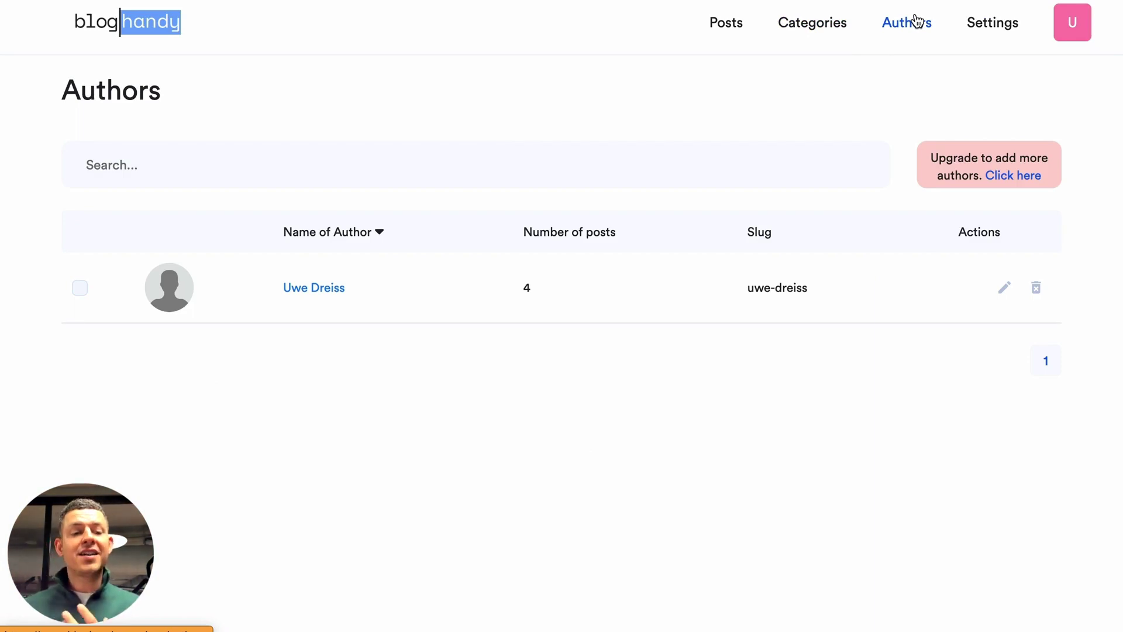
click(1007, 296)
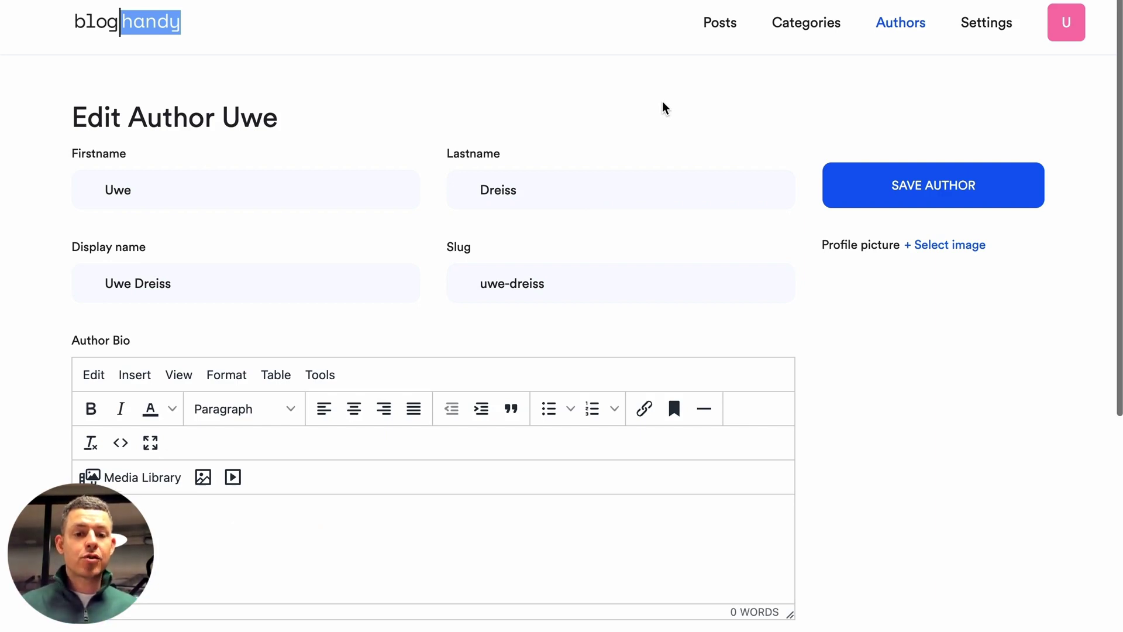
scroll(665, 107, down, 6)
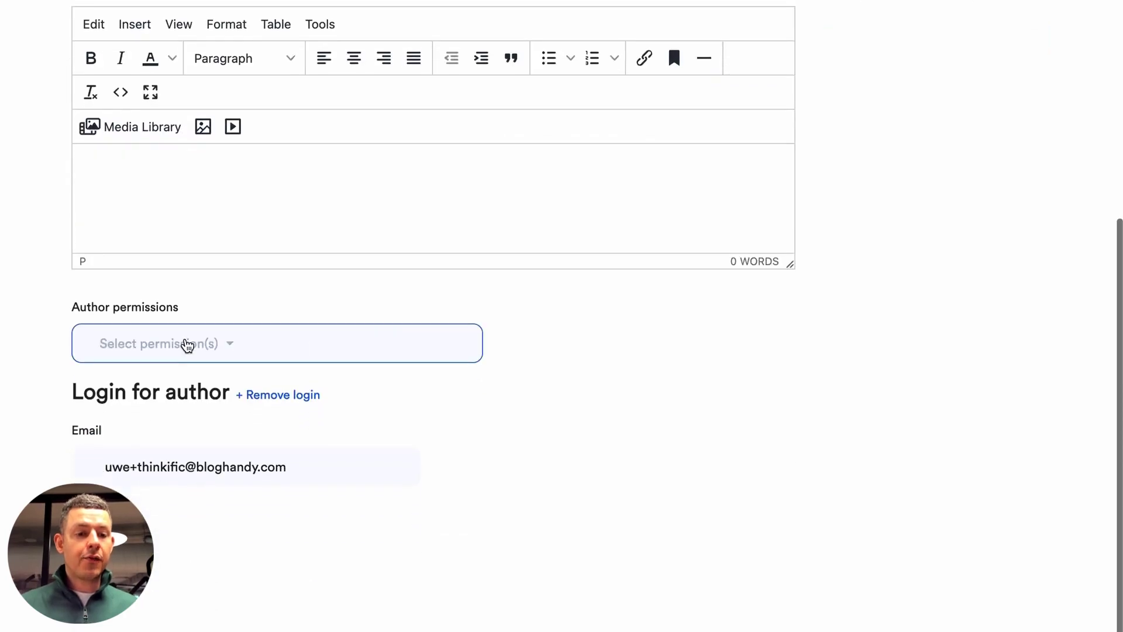
click(187, 346)
scroll(185, 175, up, 1)
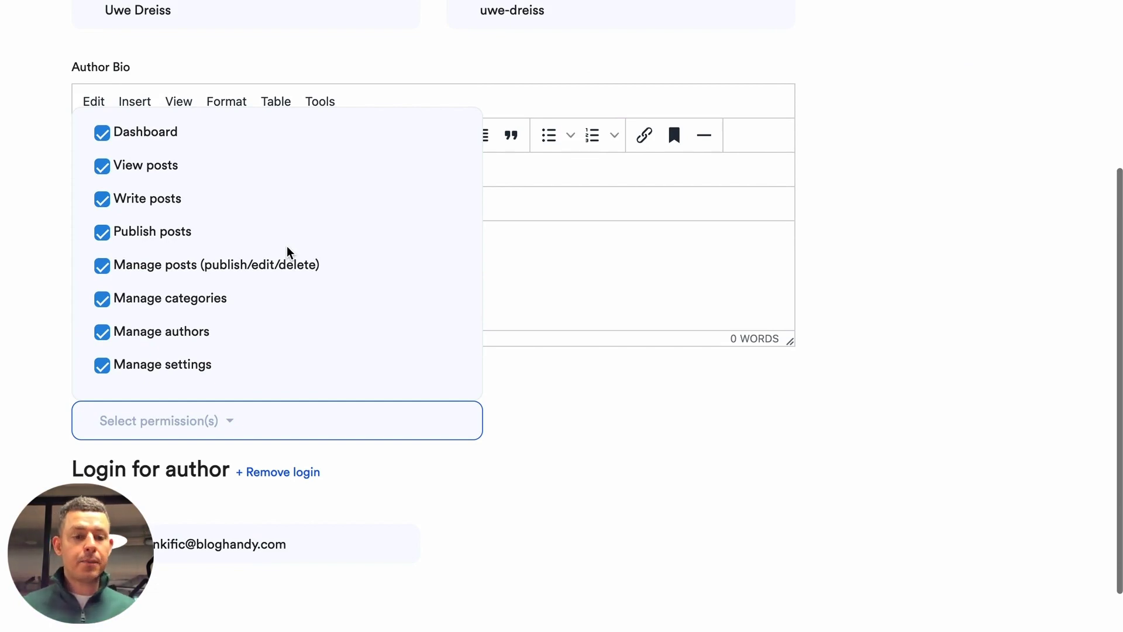
click(707, 521)
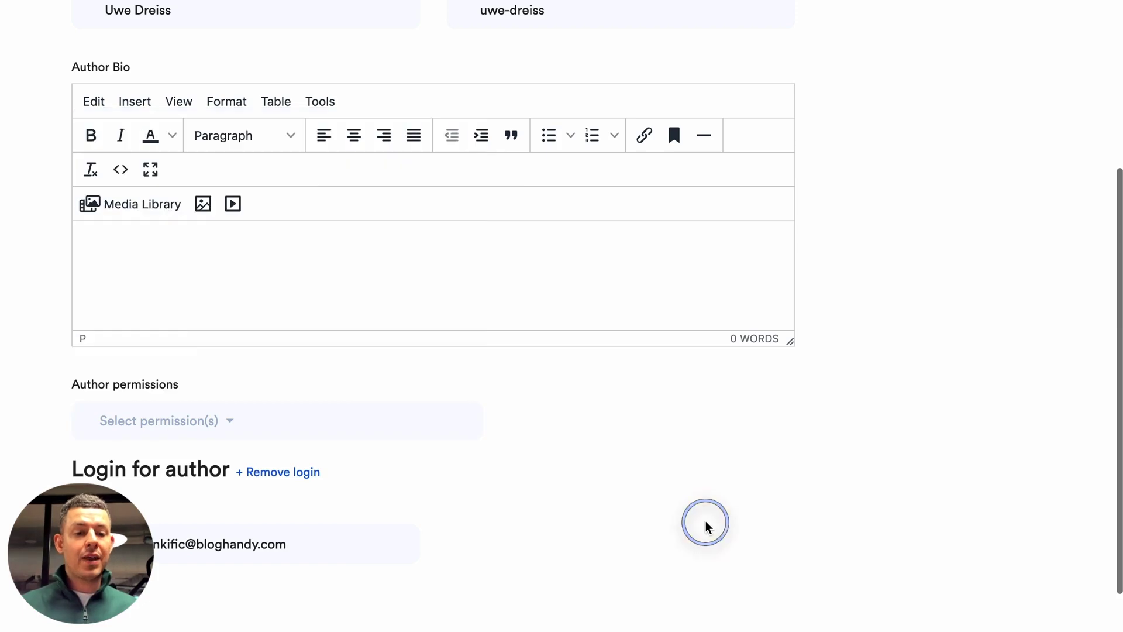
scroll(708, 526, up, 1)
scroll(706, 521, up, 3)
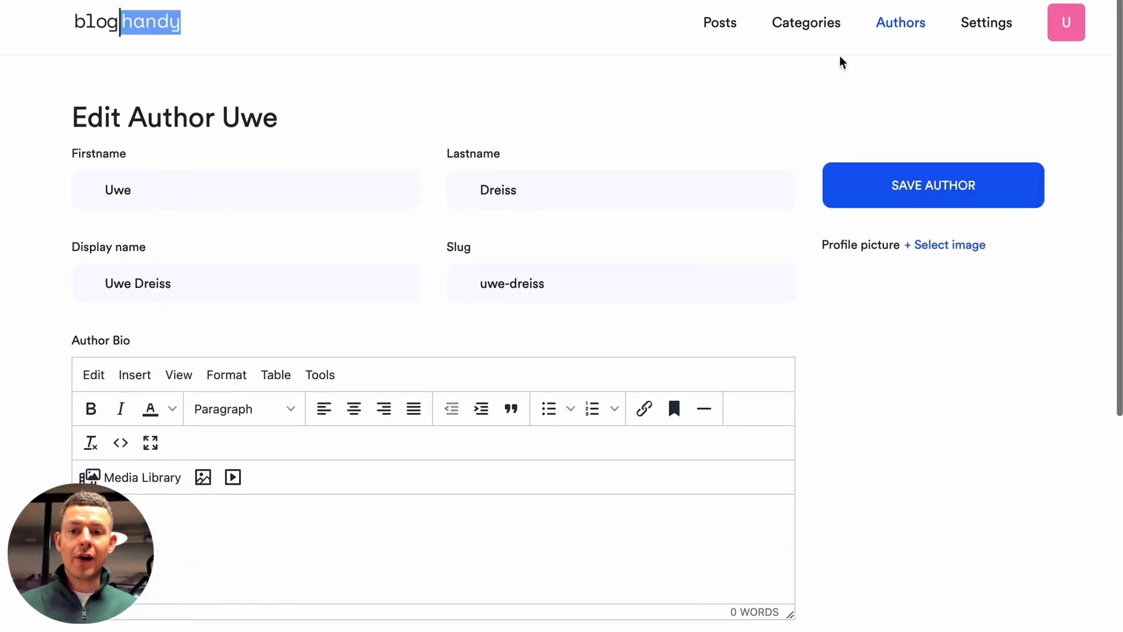
Open the blog's general settings and review the blog URL, posts per page, summary length and text options
click(989, 27)
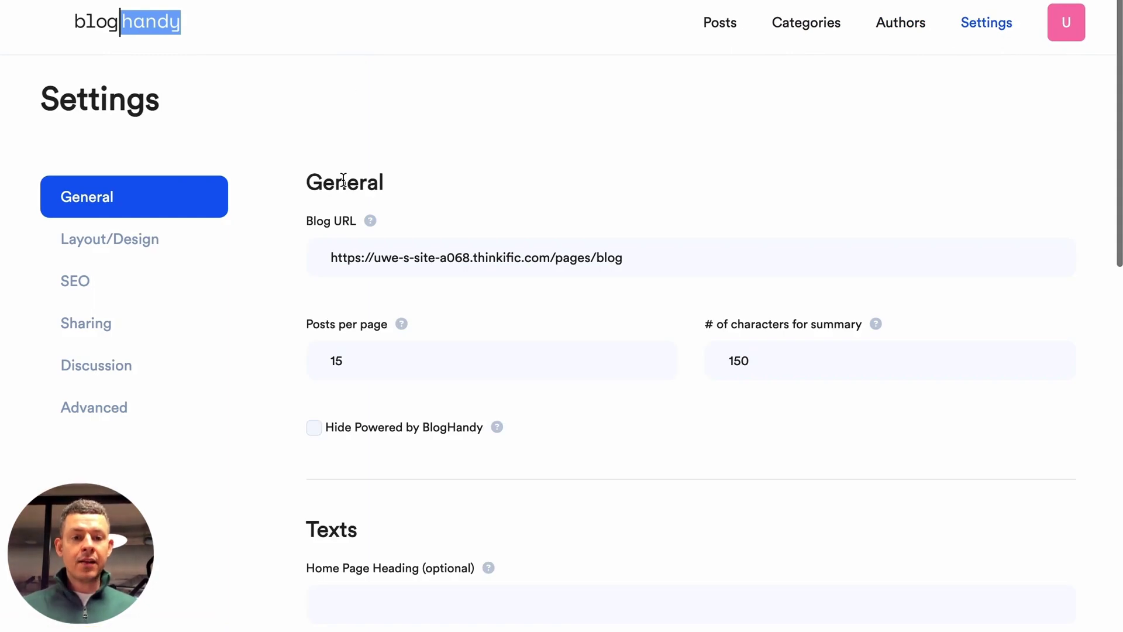
scroll(344, 180, down, 1)
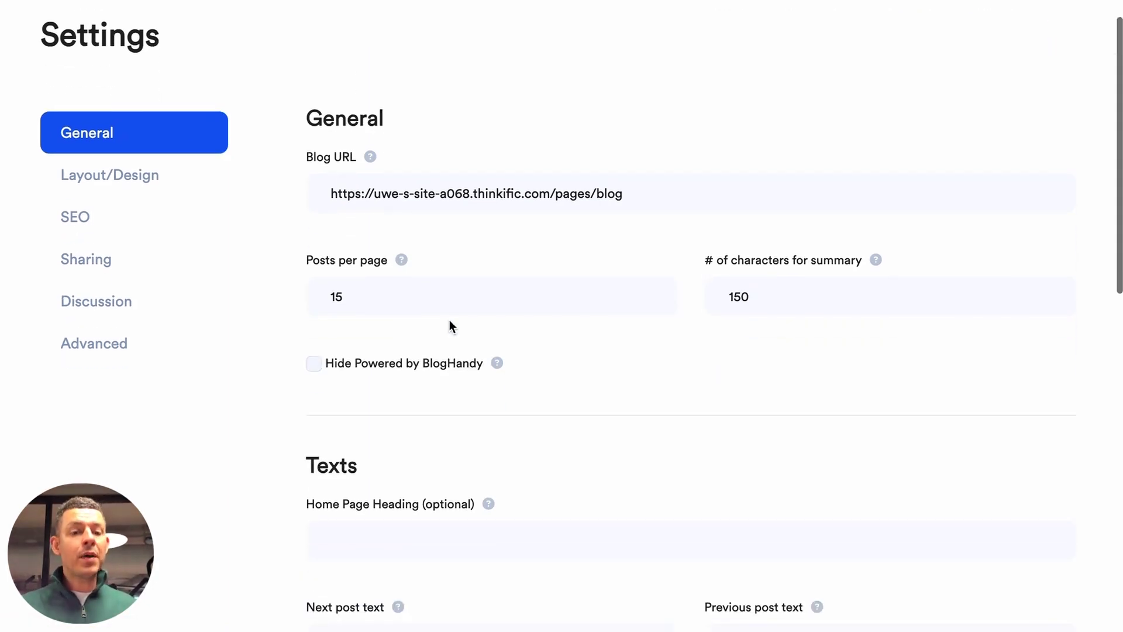
scroll(487, 282, down, 6)
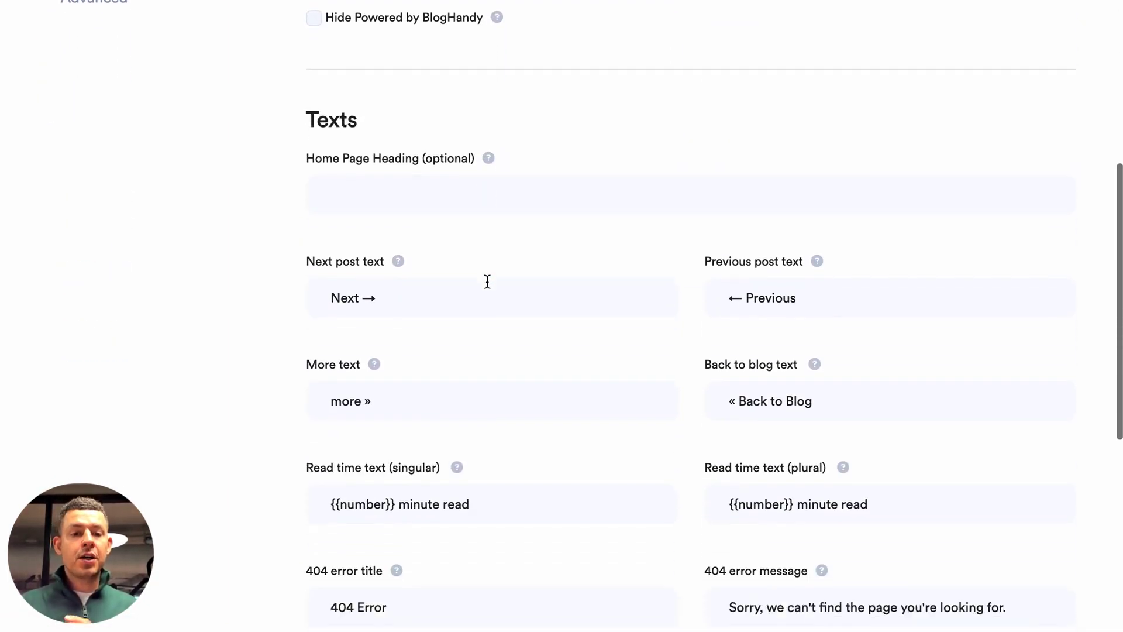
Set the optional home page heading to "Blog", save the settings, and check the heading on the site's Blog page
click(427, 175)
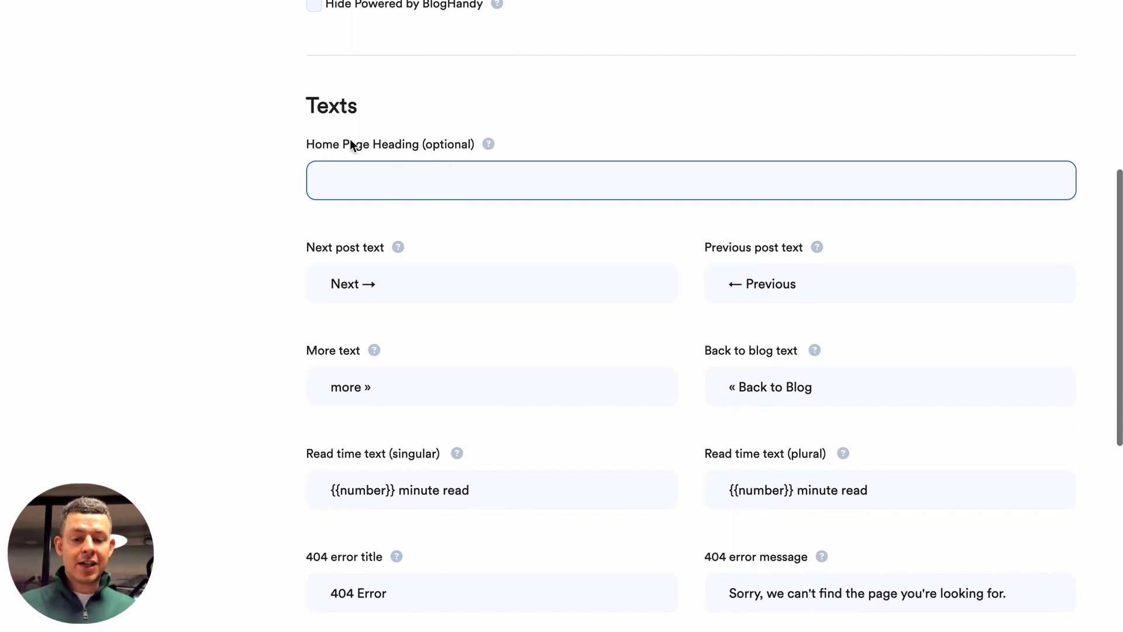
text(Blog)
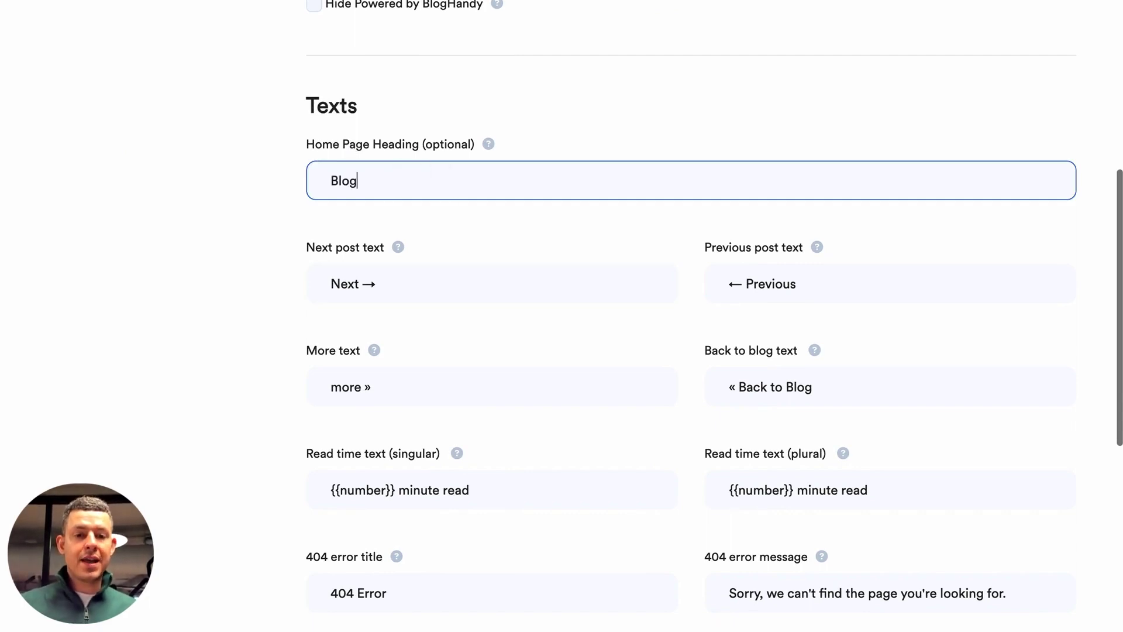
key(Return)
click(579, 436)
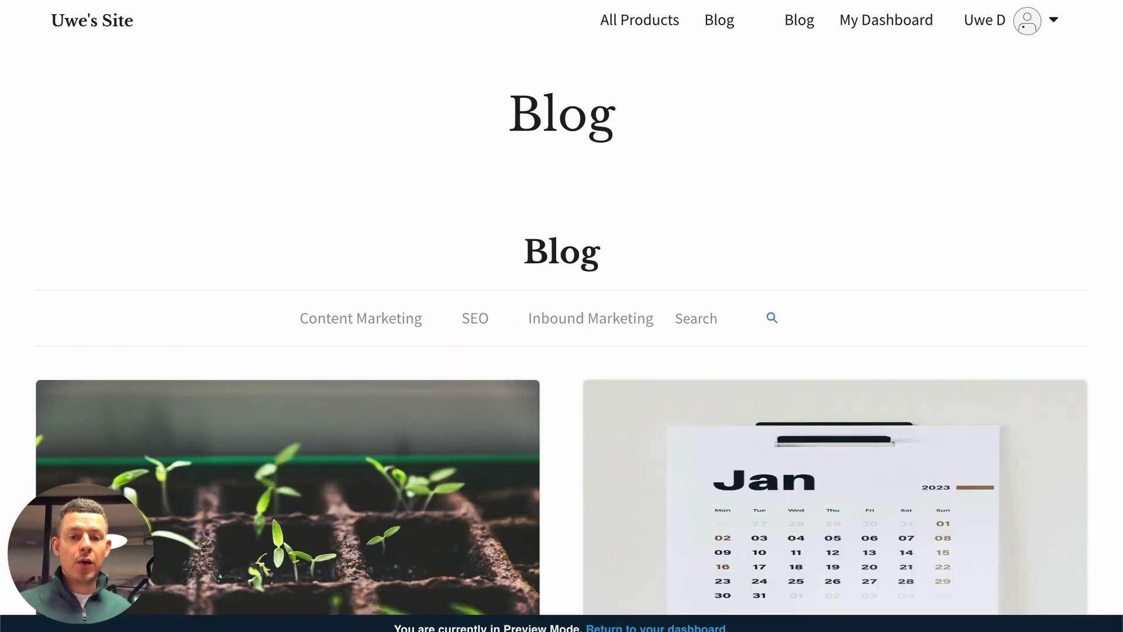
double_click(564, 250)
click(507, 248)
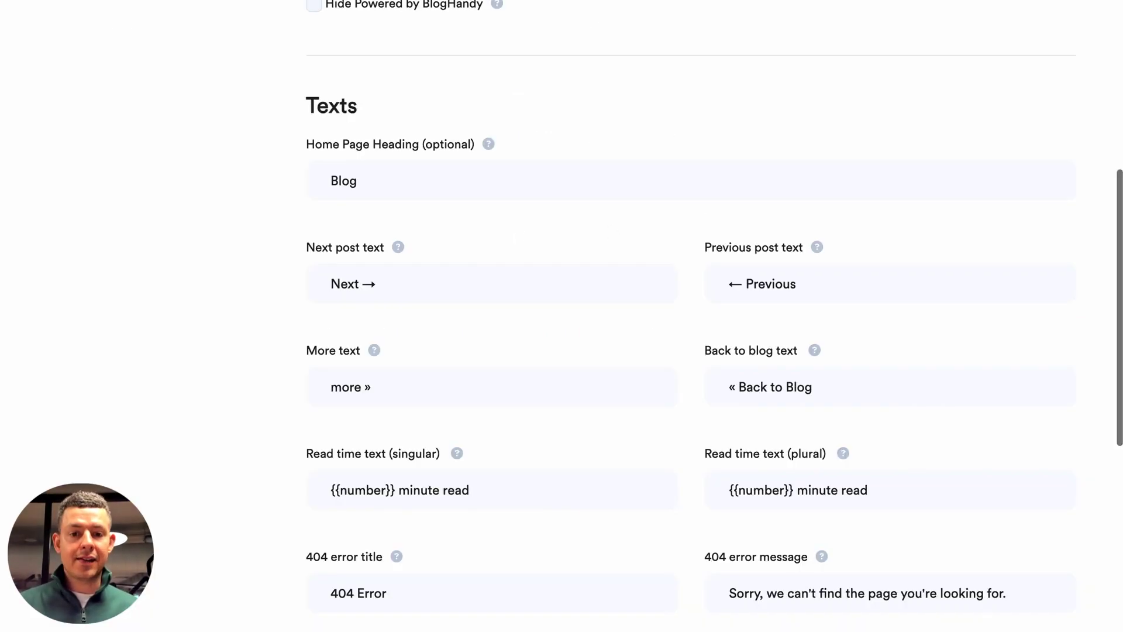
Clear the optional home page heading in the general settings and save the change
click(479, 183)
double_click(479, 183)
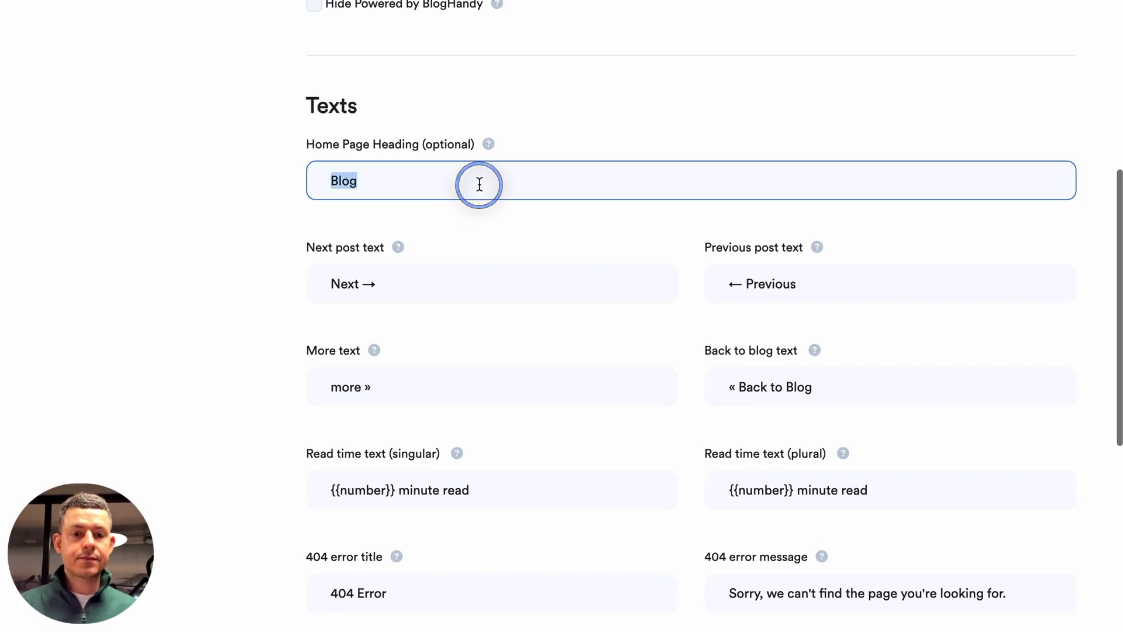
key(BackSpace)
key(Return)
click(556, 451)
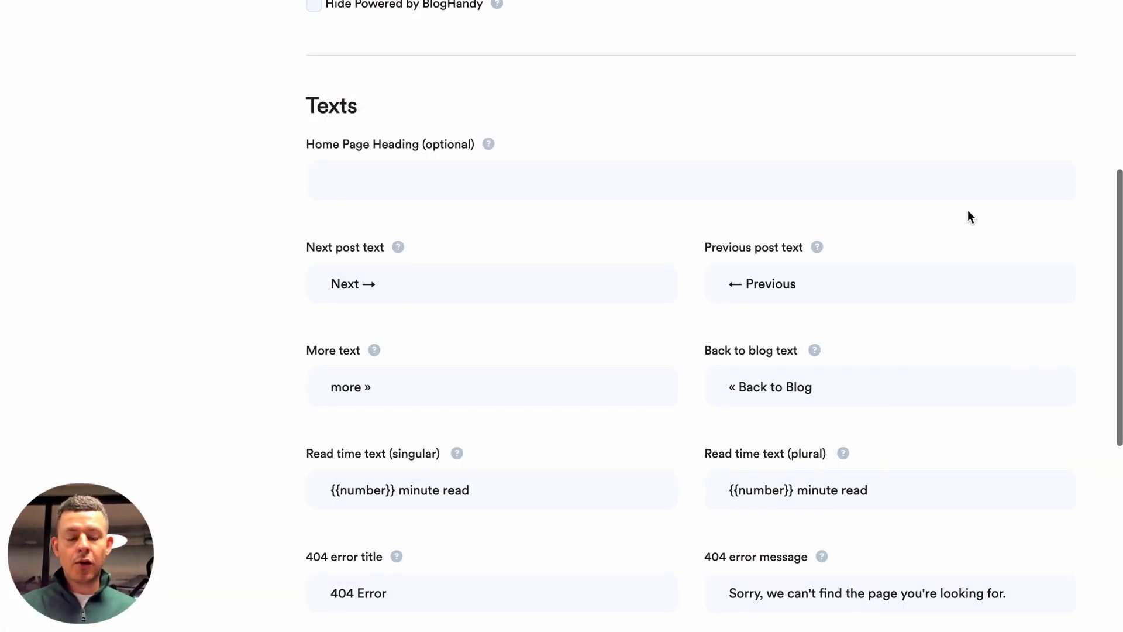
Review the navigation texts, read time and 404 texts, and localization options, and open the Layout/Design settings
click(903, 386)
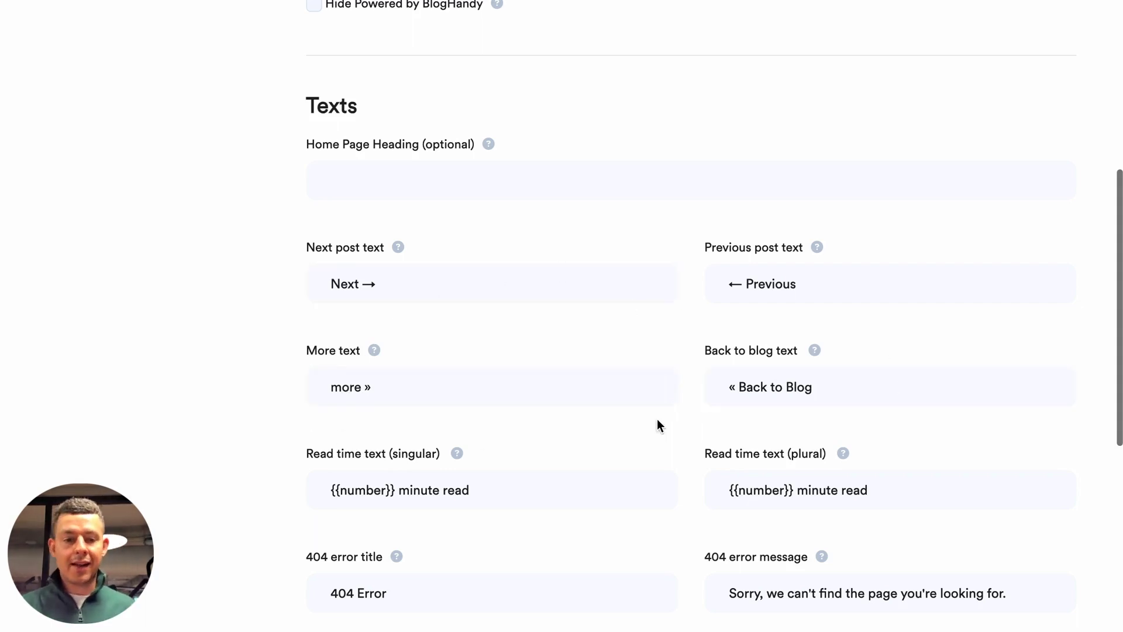
scroll(658, 425, down, 2)
click(739, 460)
scroll(740, 459, down, 1)
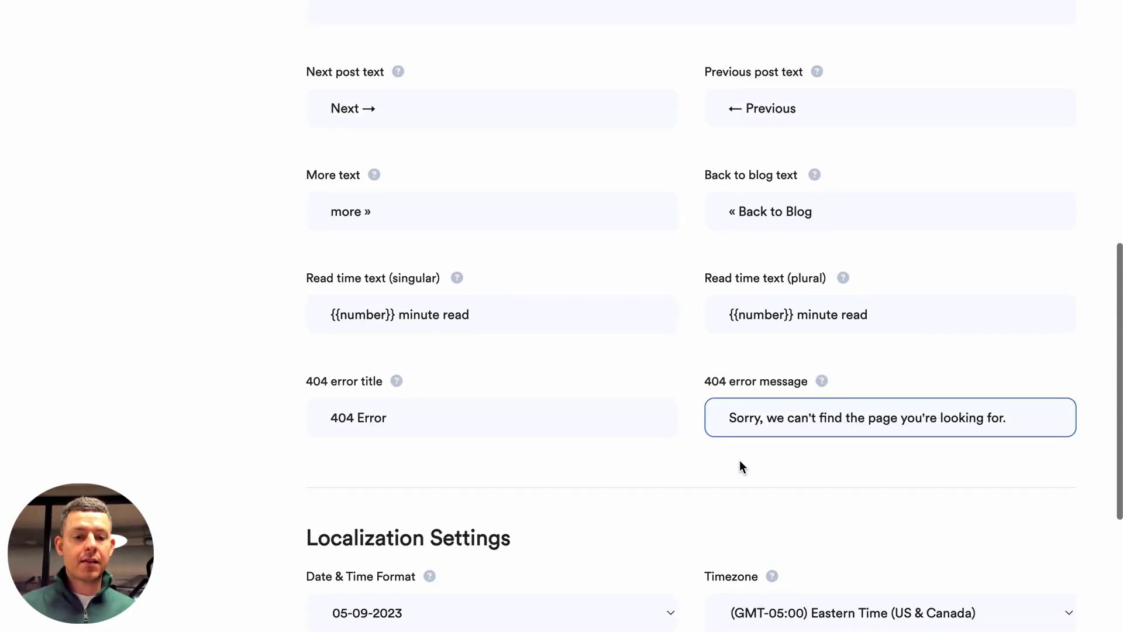
scroll(740, 461, down, 3)
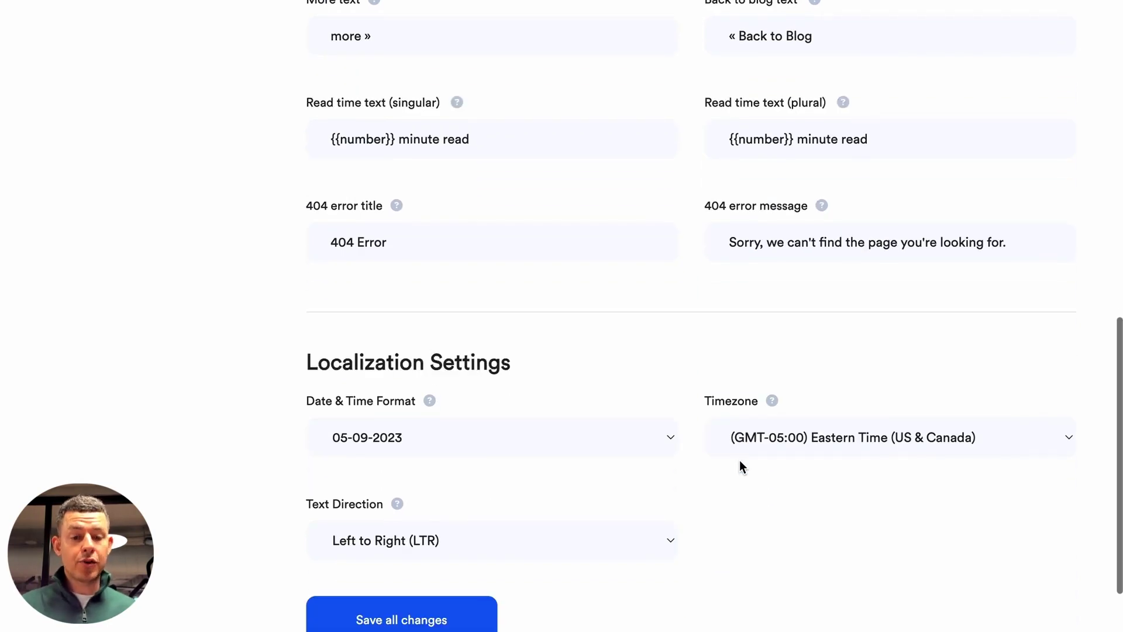
scroll(547, 411, down, 2)
click(514, 321)
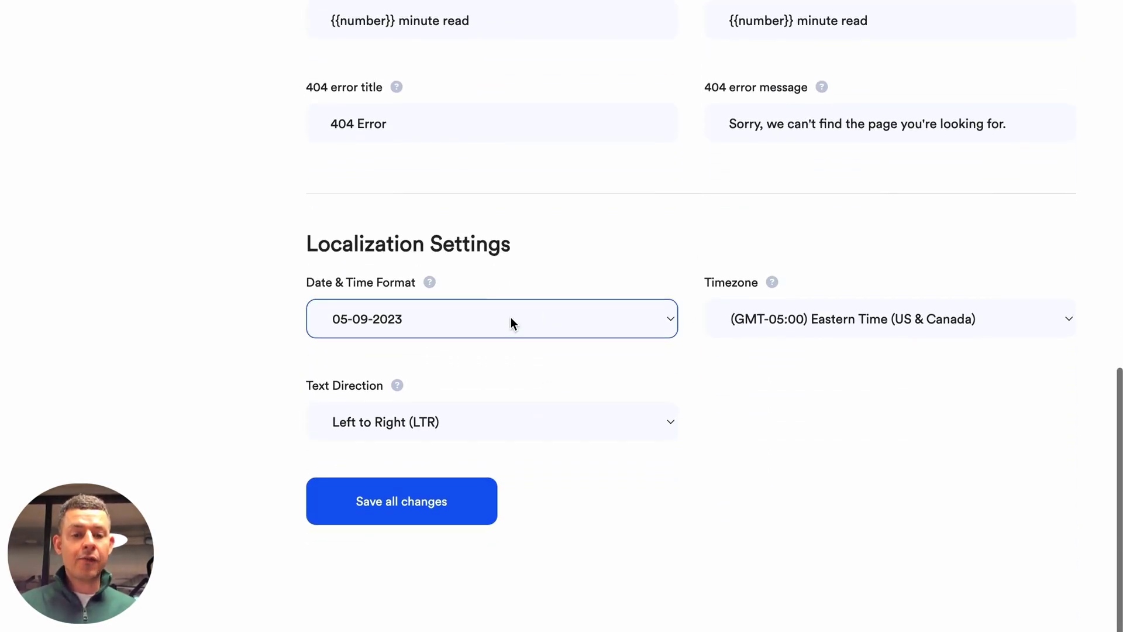
scroll(513, 322, up, 2)
scroll(511, 321, up, 13)
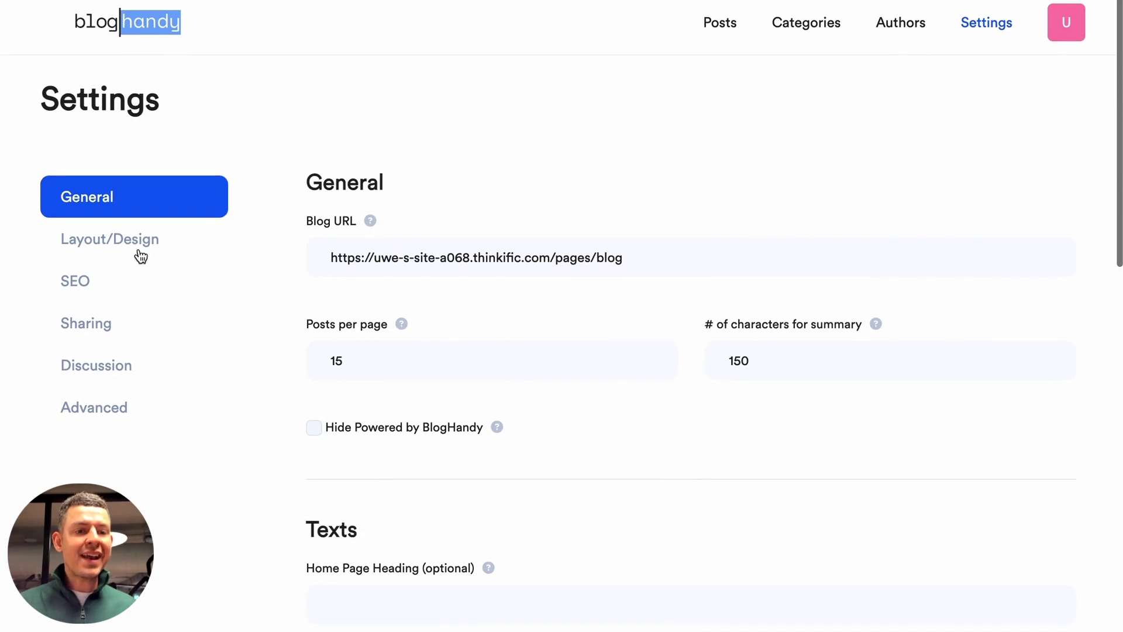
click(134, 255)
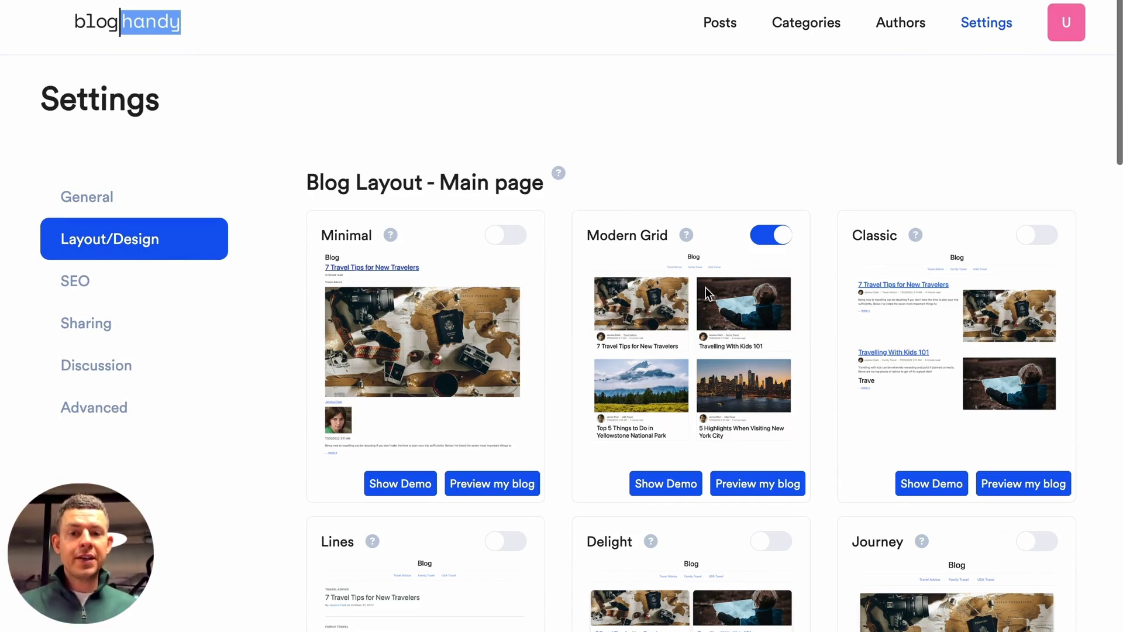
Browse the main page blog layouts and enable the Pop Grid layout
scroll(706, 287, down, 3)
scroll(706, 290, down, 5)
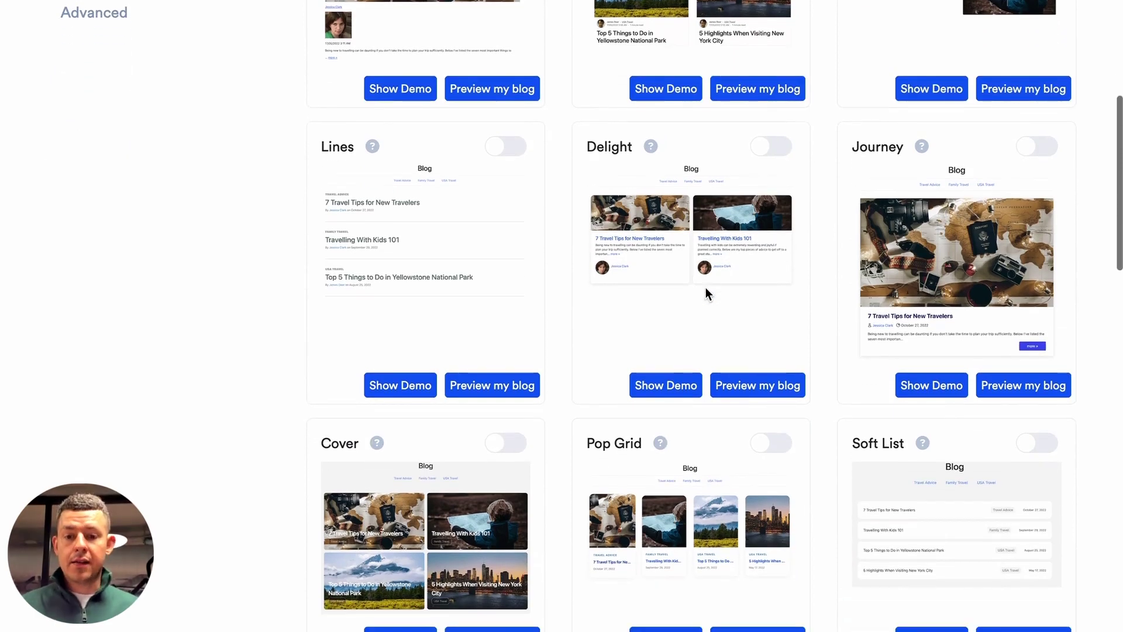
scroll(706, 291, down, 2)
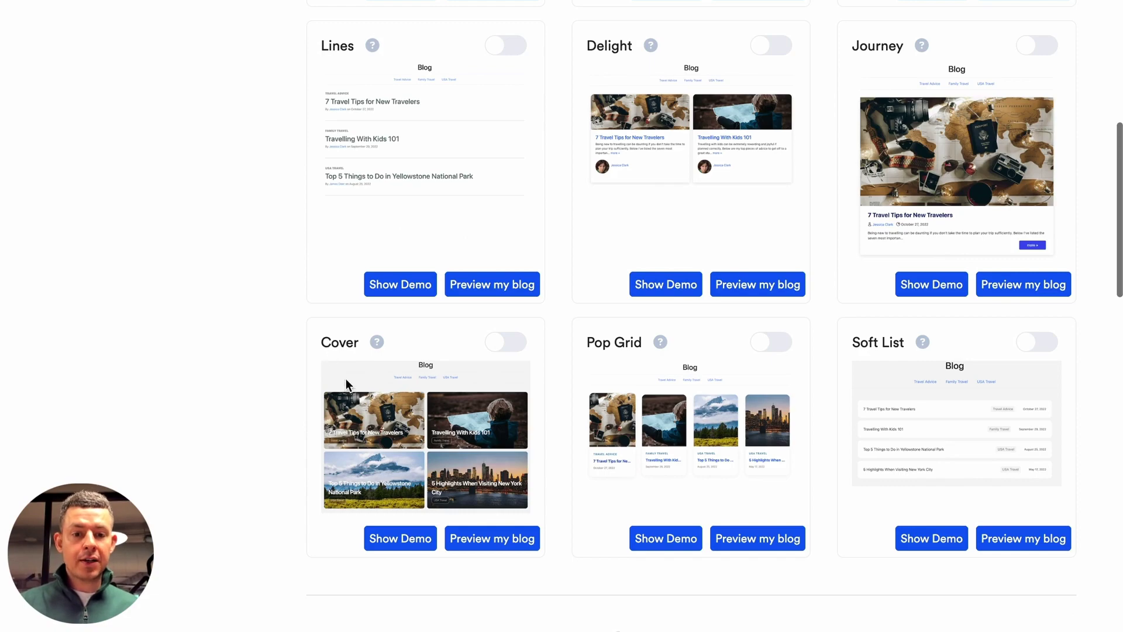
click(771, 345)
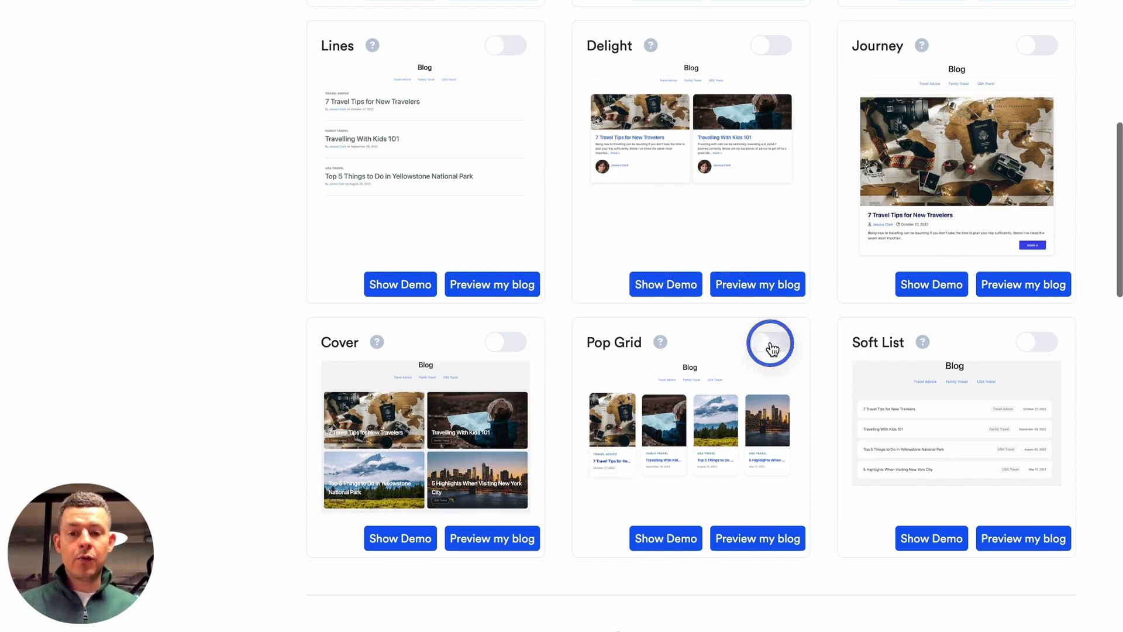
click(550, 432)
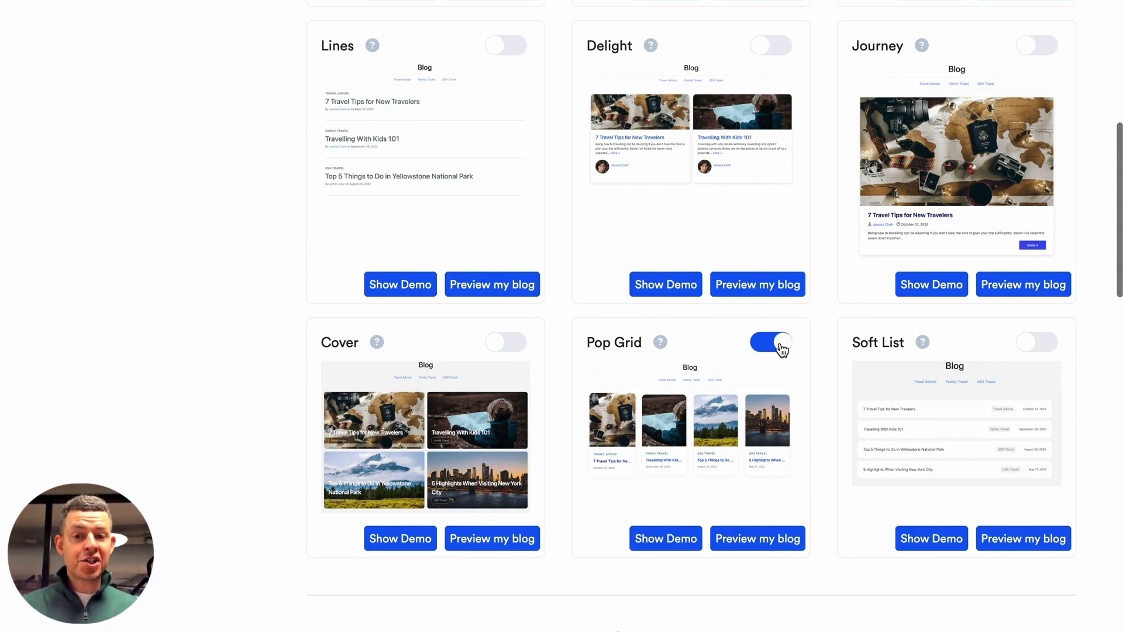
Check the Pop Grid layout on the site's Blog page
scroll(569, 236, down, 3)
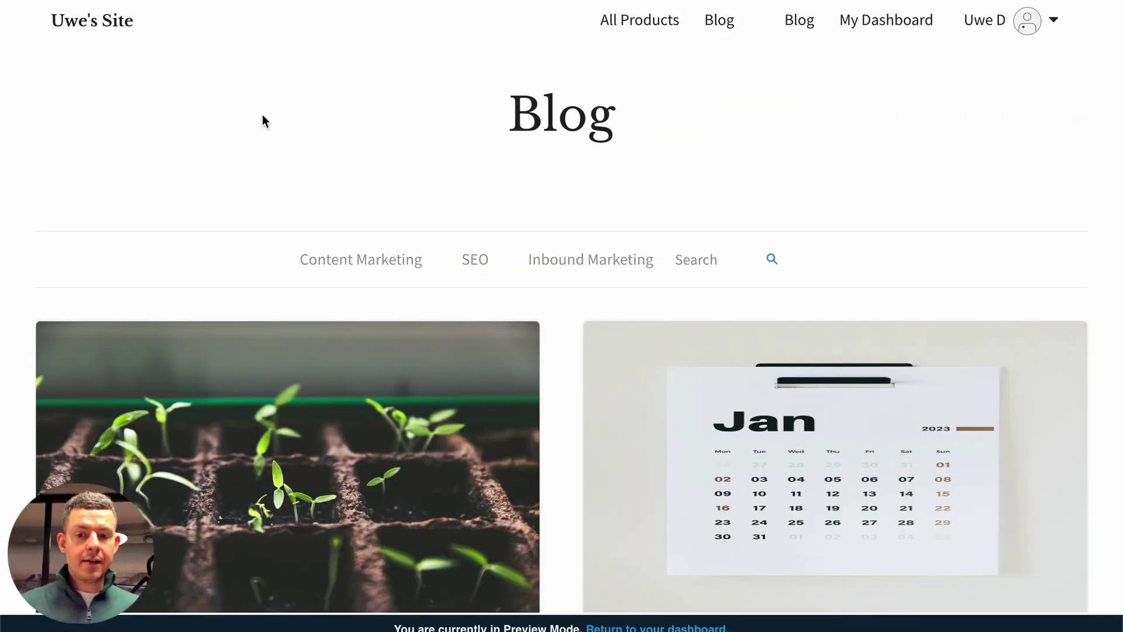
scroll(263, 117, down, 3)
scroll(263, 117, up, 2)
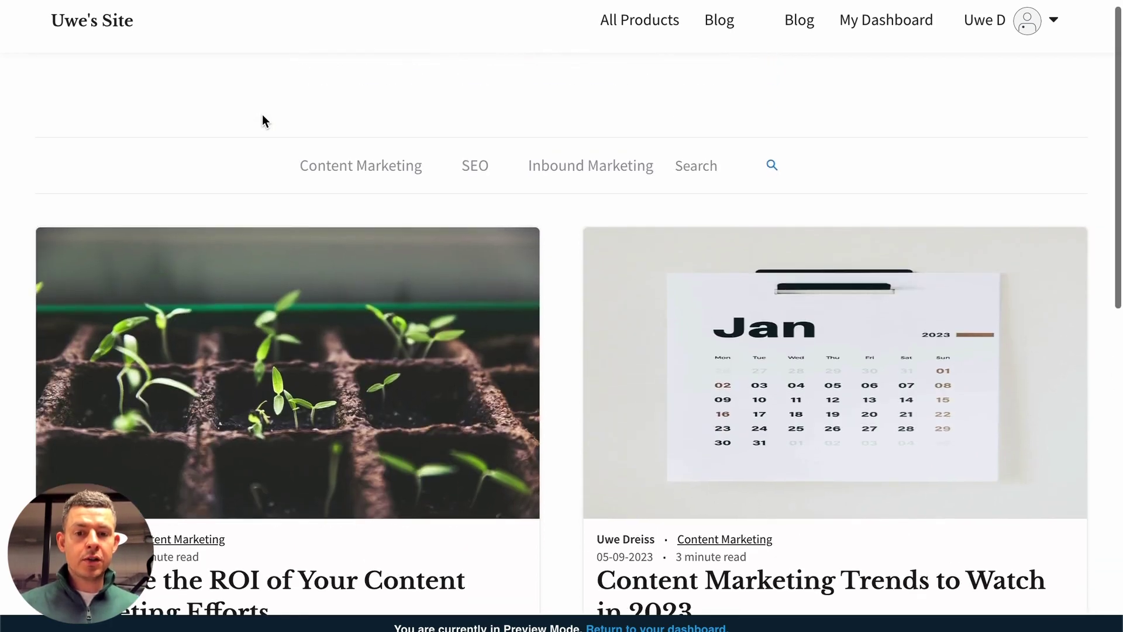
click(622, 338)
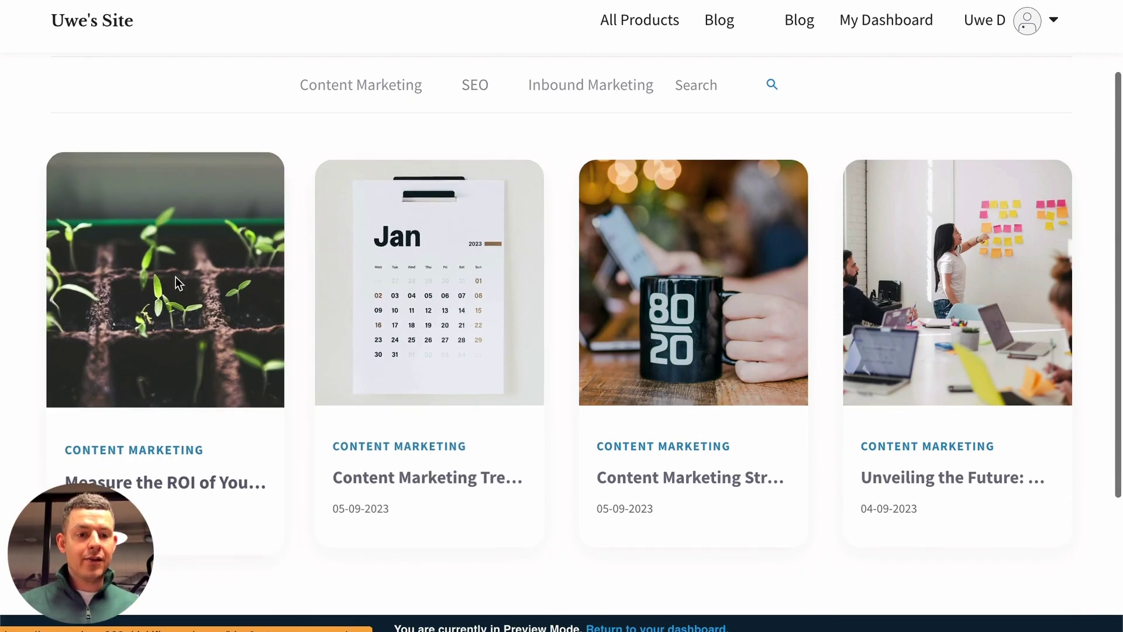
scroll(807, 335, down, 2)
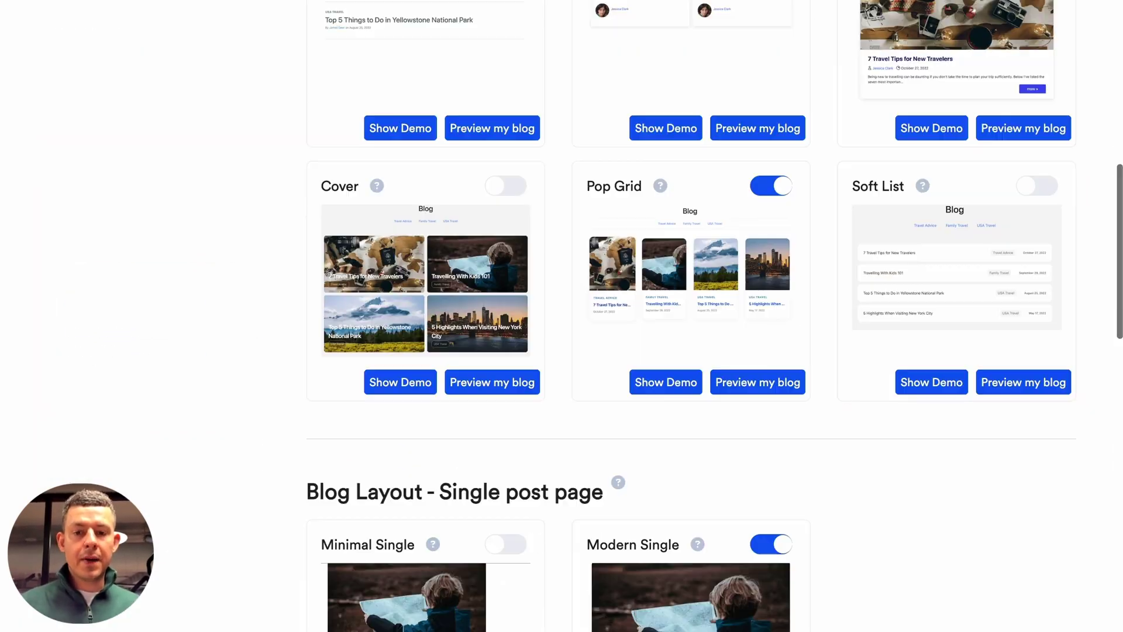
Switch the main page layout to Soft List and check the post list on the site's Blog page
scroll(762, 363, up, 4)
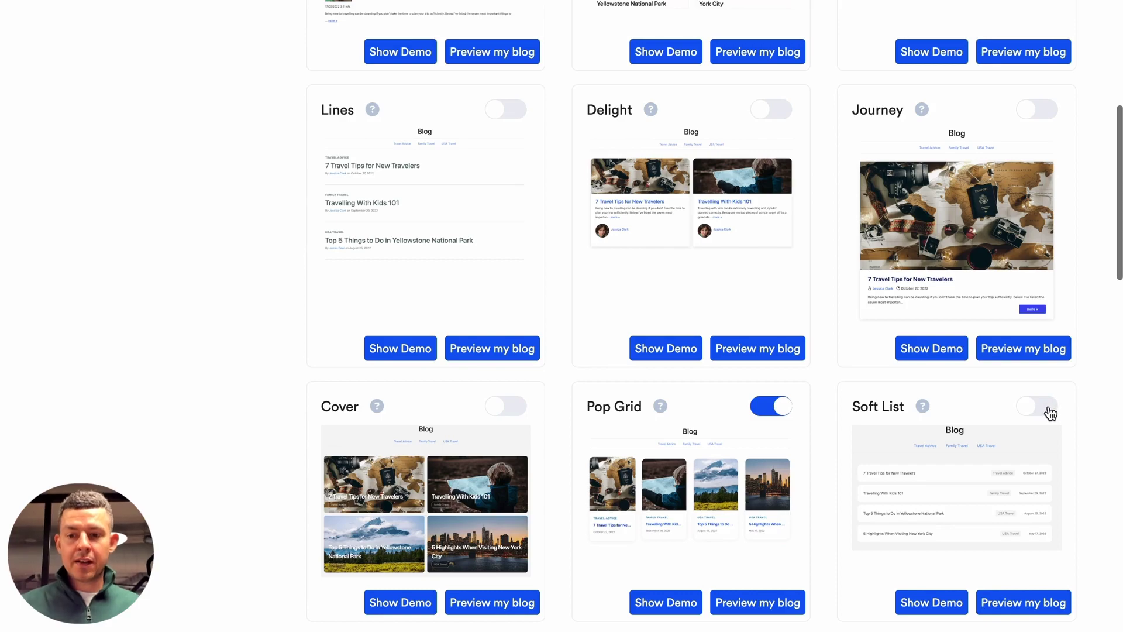
click(1051, 414)
click(602, 427)
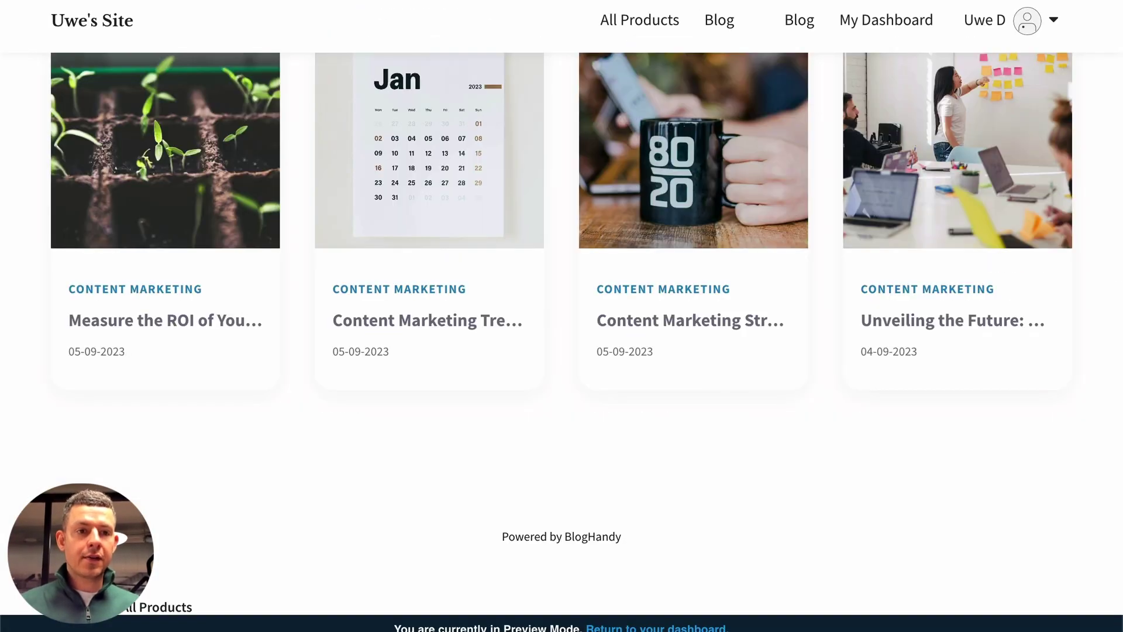
key(F5)
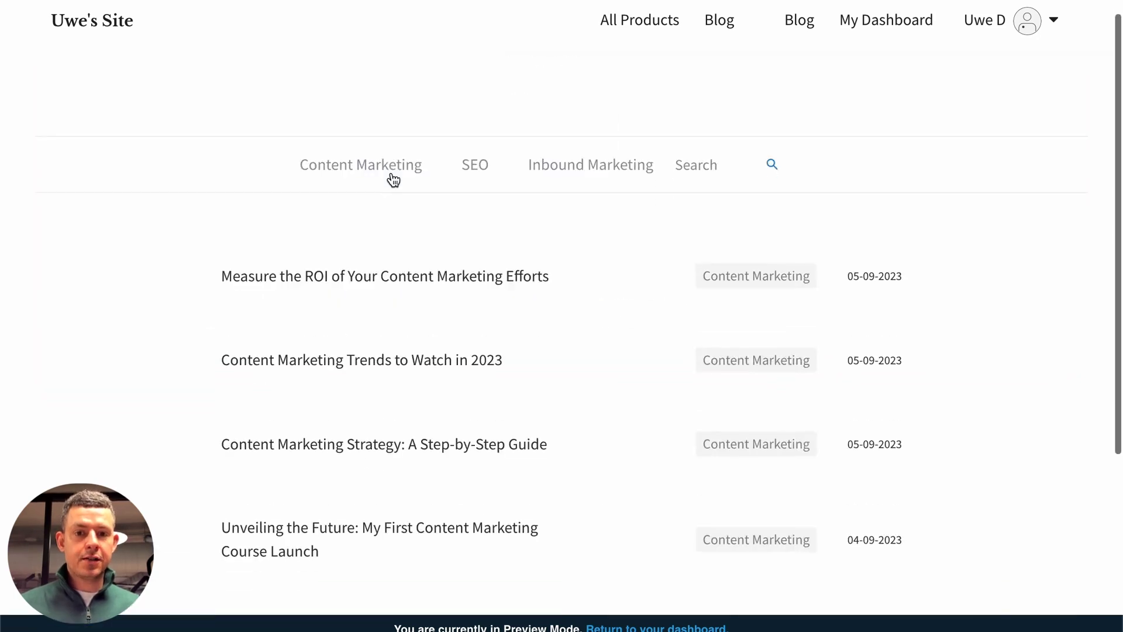
scroll(390, 178, down, 4)
scroll(392, 179, up, 3)
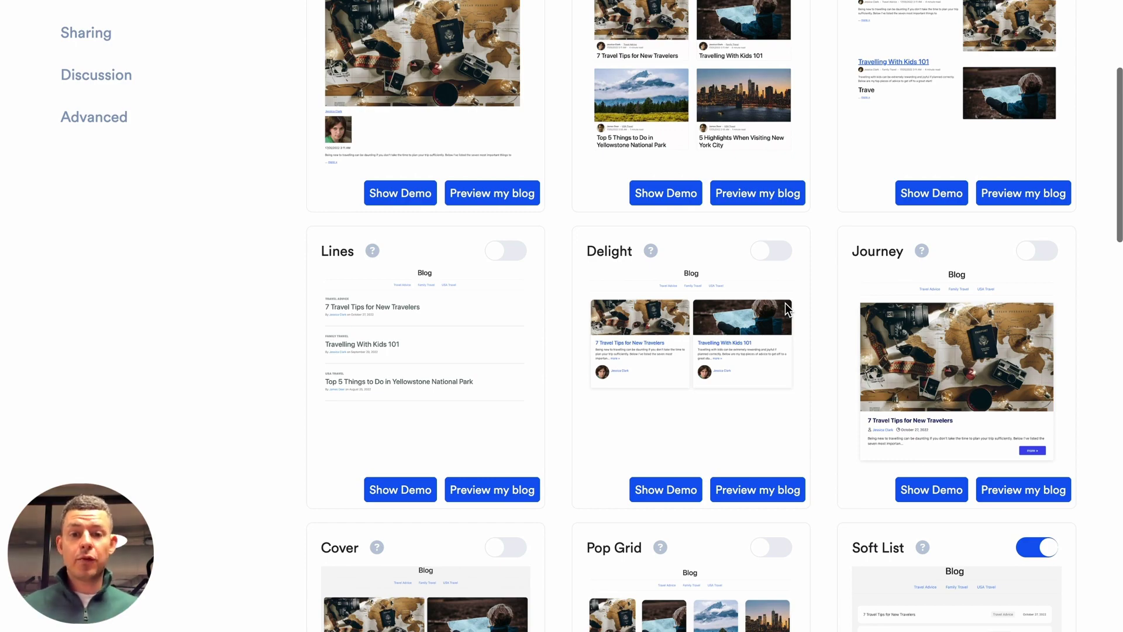
Set the blog's main page layout back to Modern Grid
scroll(788, 309, up, 5)
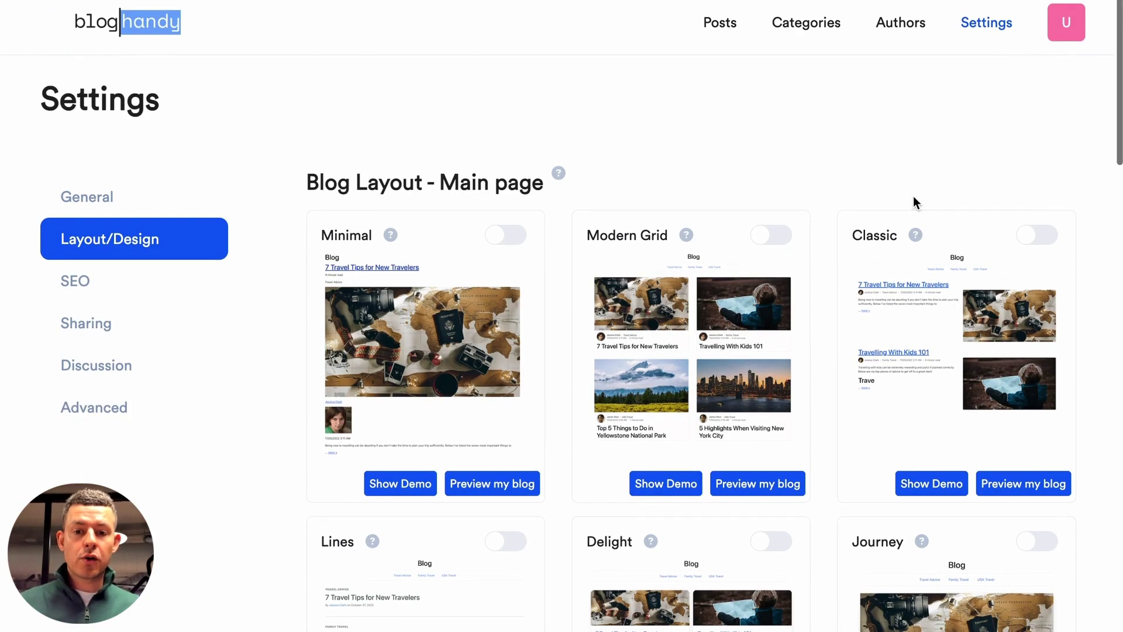
click(760, 235)
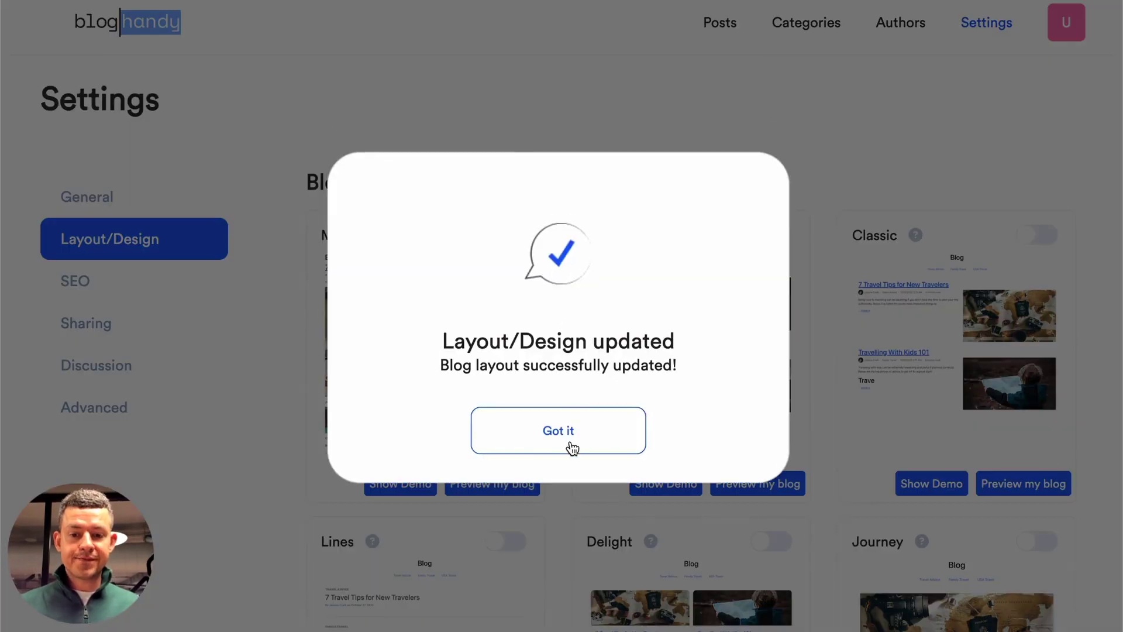
click(572, 448)
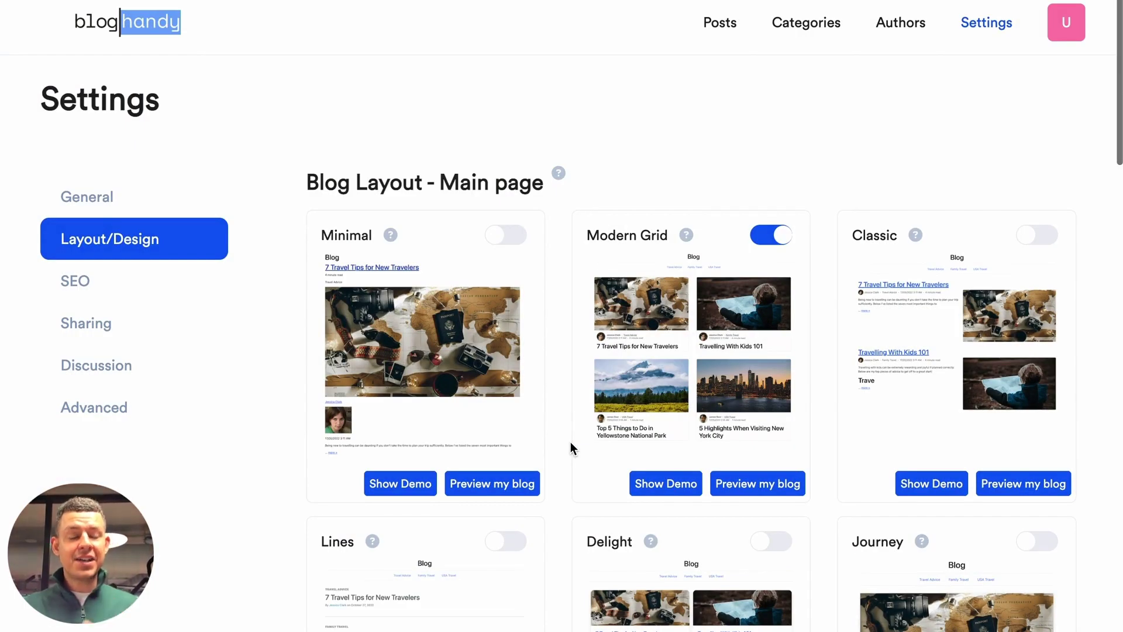
Open the Sharing settings and review the available social media networks and the highlight-to-share option
scroll(572, 448, down, 2)
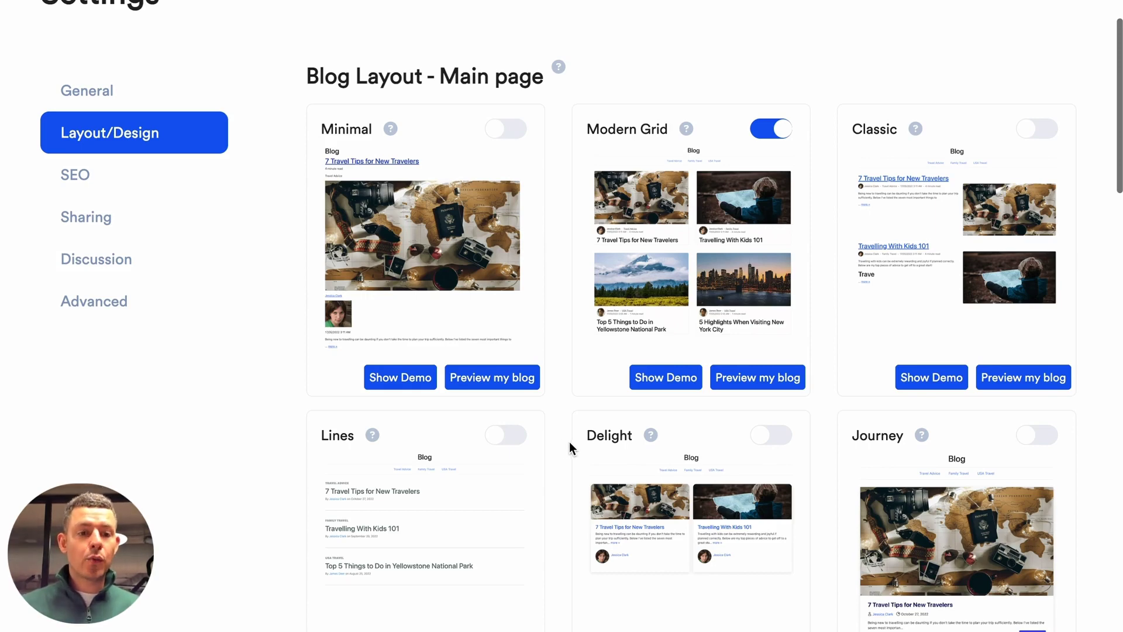
scroll(384, 118, up, 2)
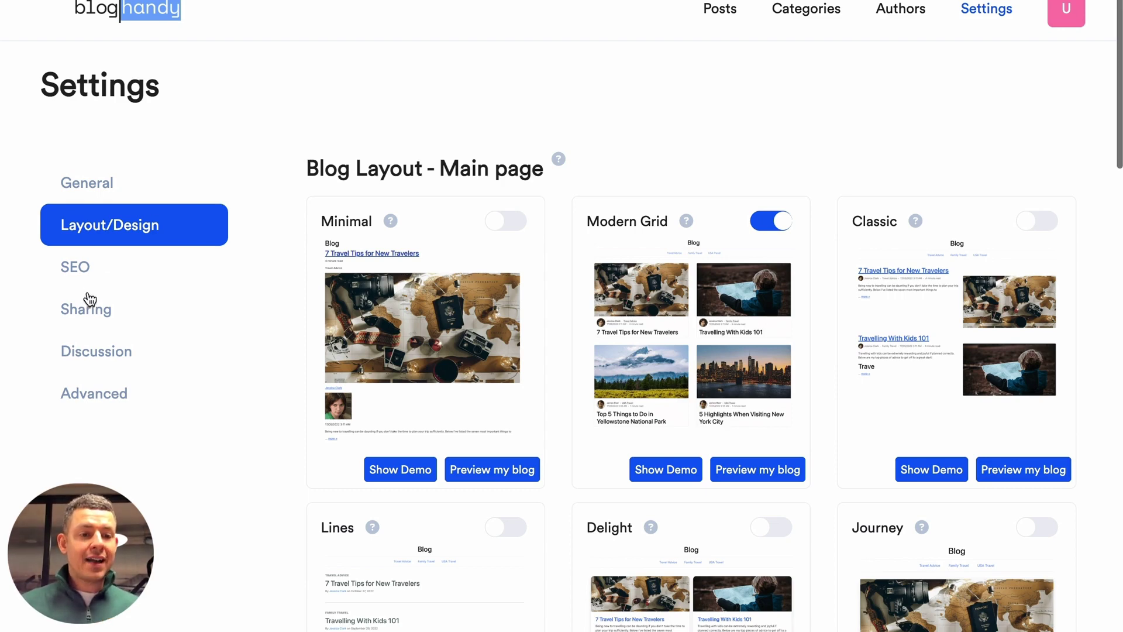
click(95, 316)
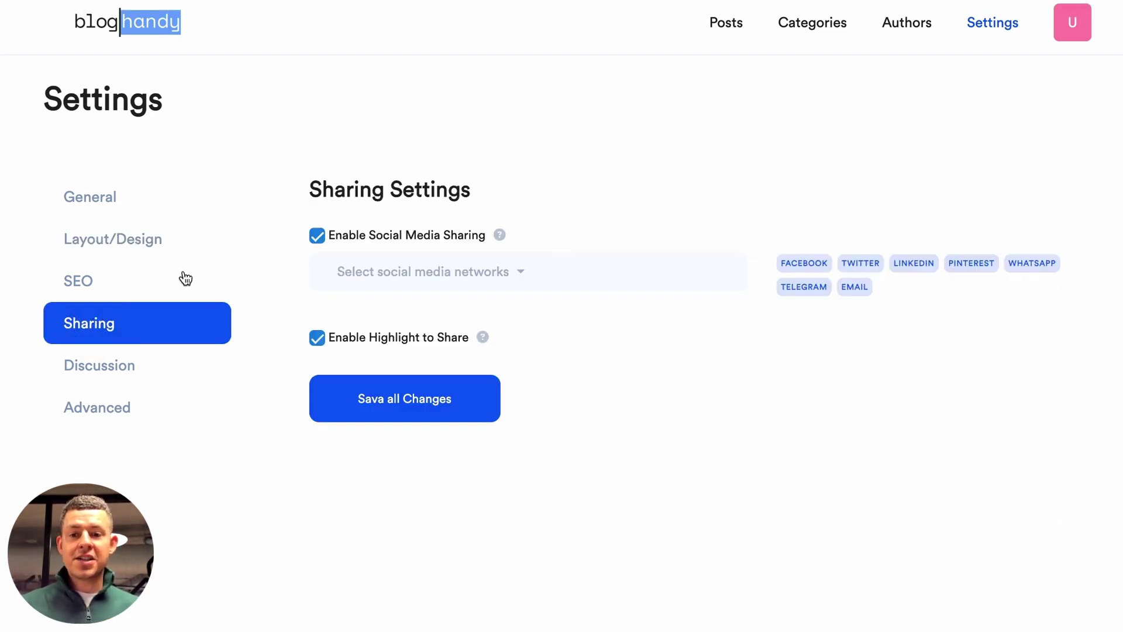
click(674, 269)
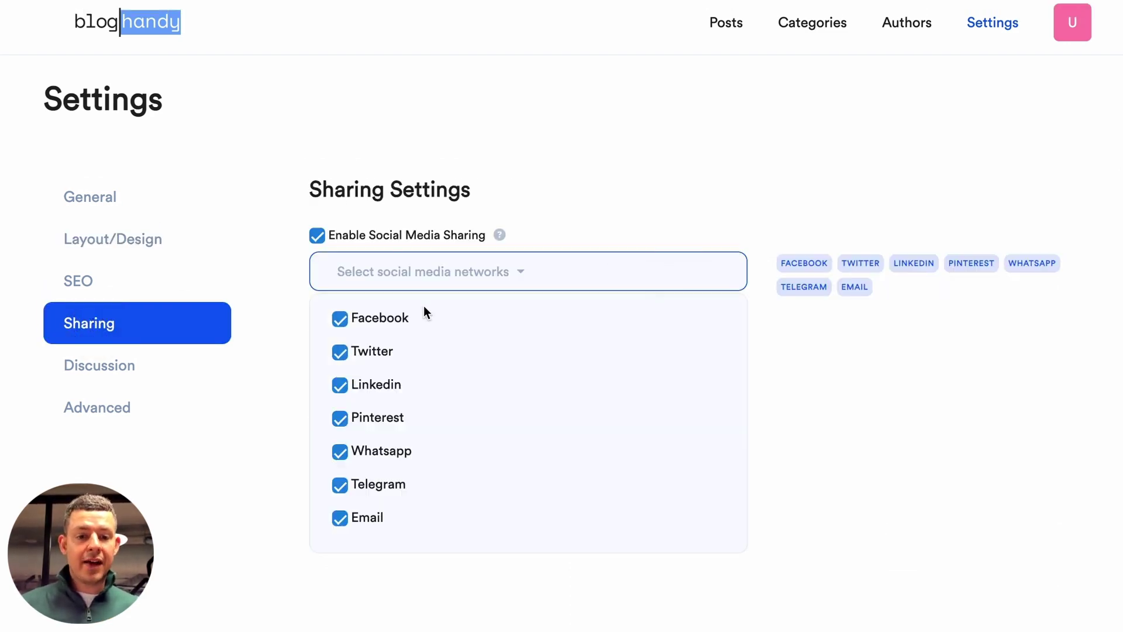
click(870, 444)
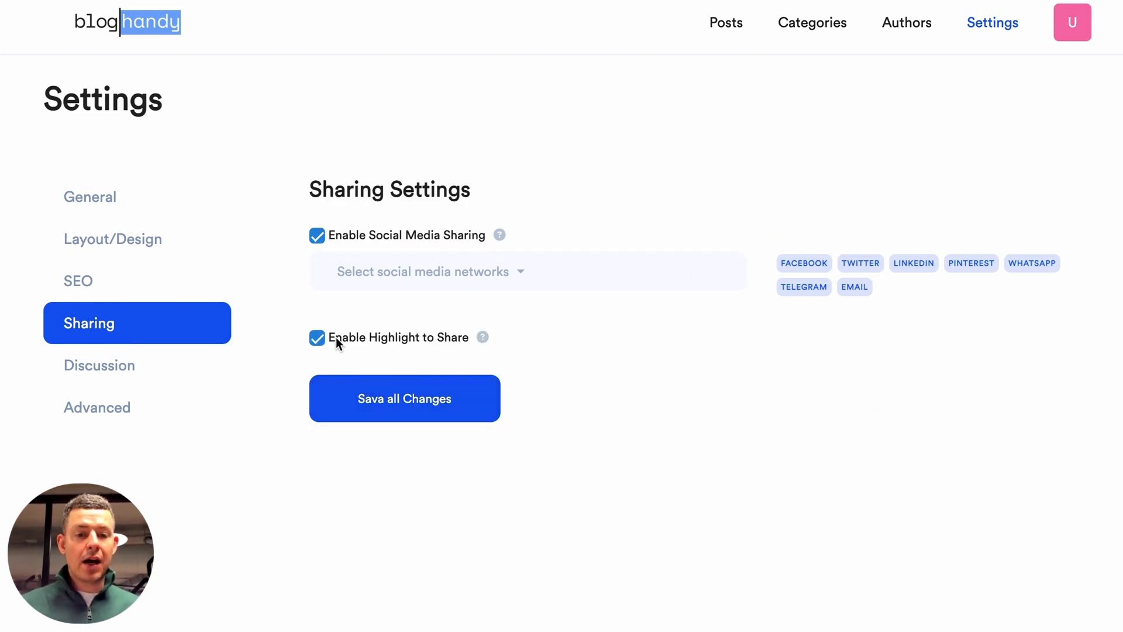
Open the Discussion settings and turn on the comment system to examine the Disqus Shortname and Facebook App ID fields
click(128, 371)
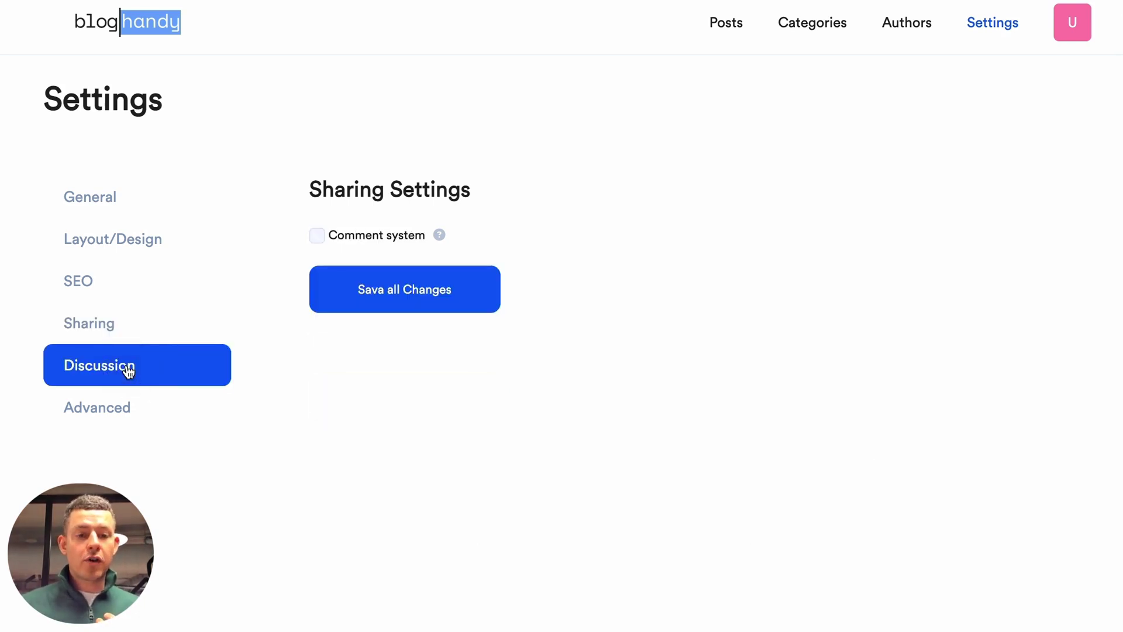
click(374, 235)
click(371, 308)
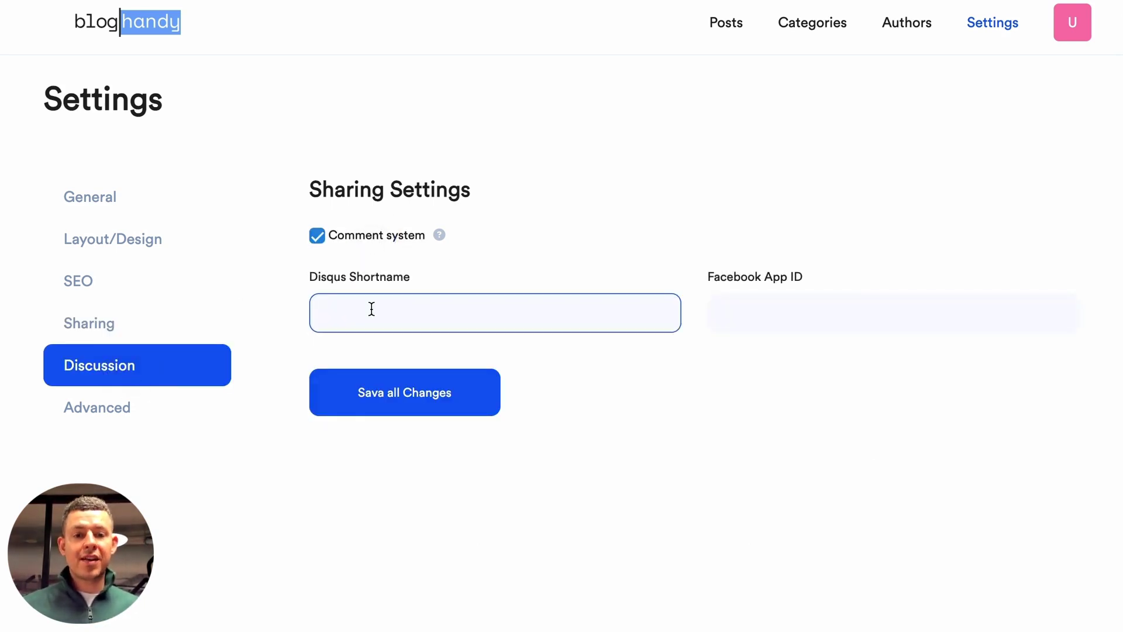
click(764, 279)
click(756, 291)
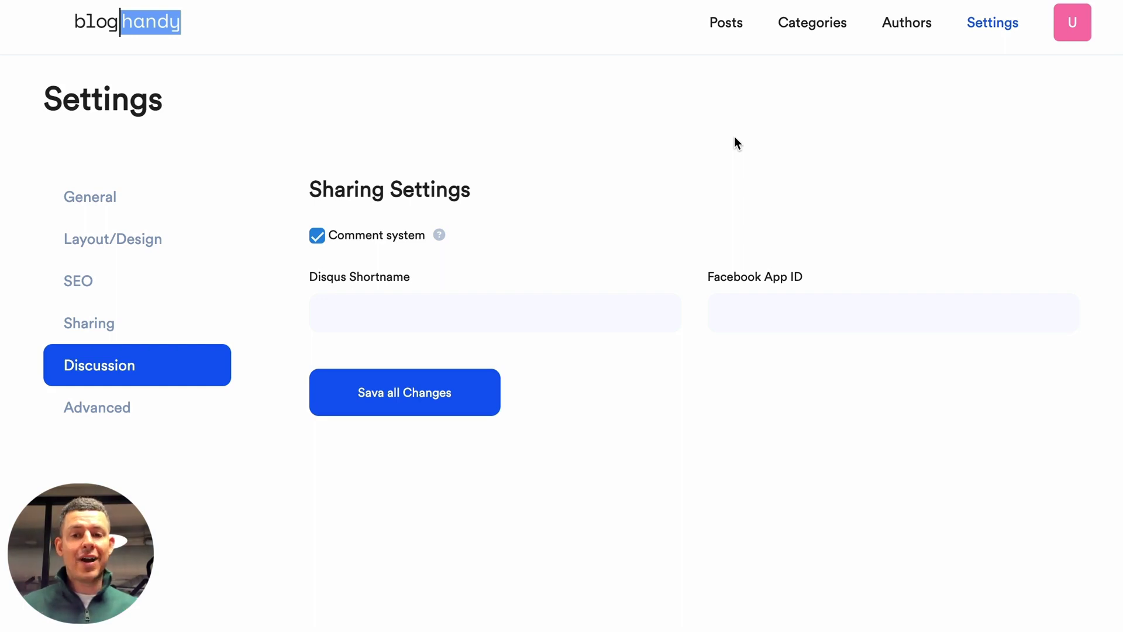
Open the post "Content Marketing Strategy: A Step-by-Step Guide" from the posts list for editing
click(730, 19)
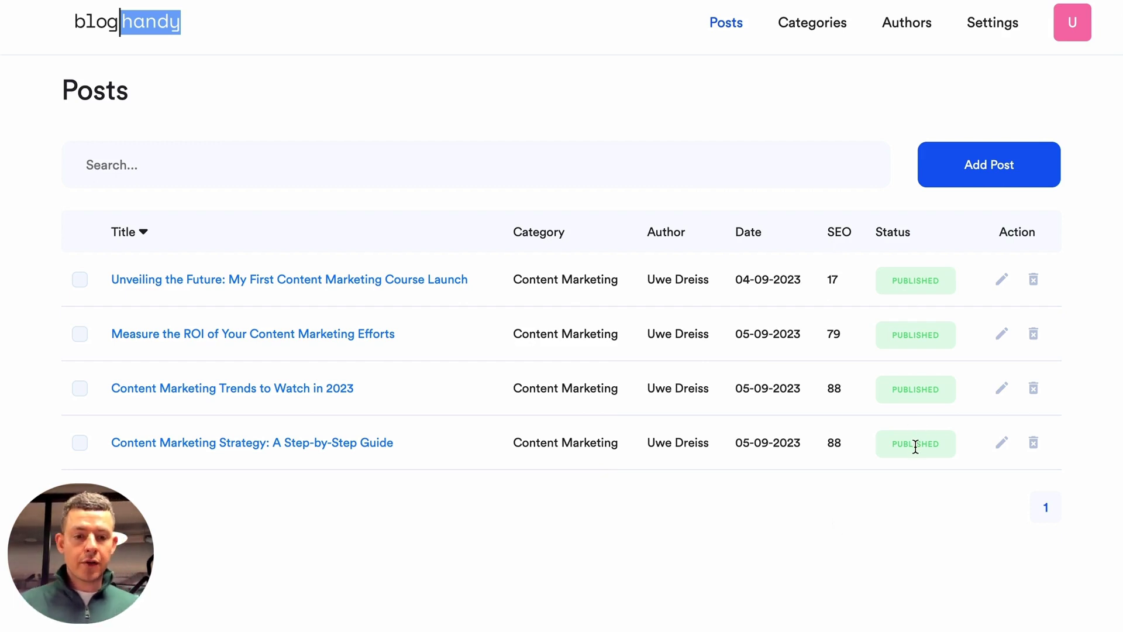
click(1002, 443)
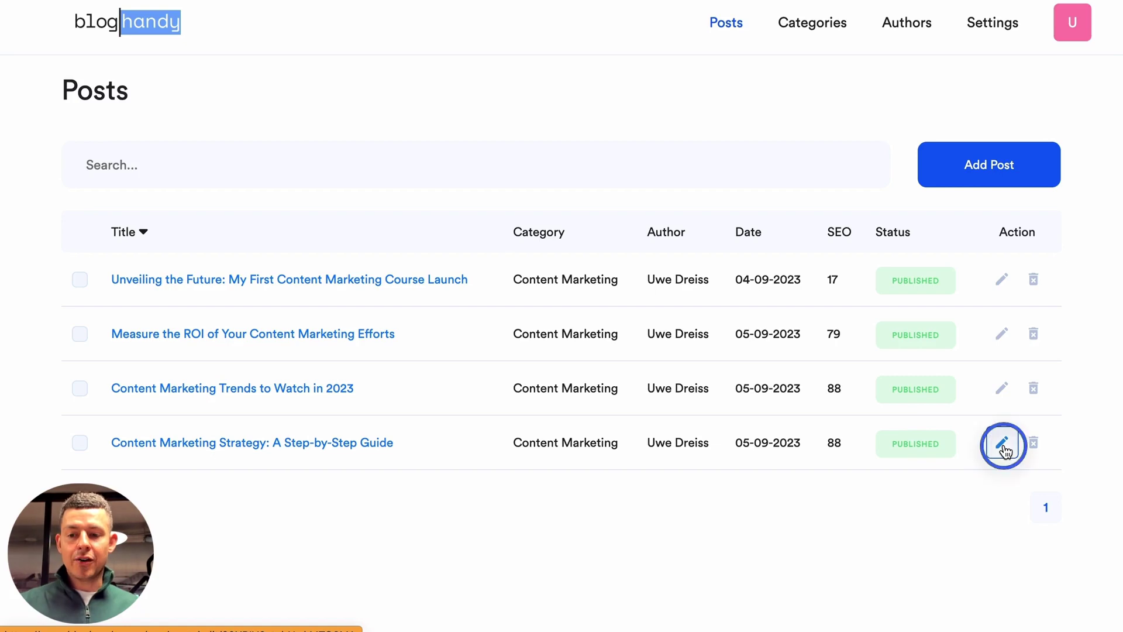
scroll(421, 174, down, 1)
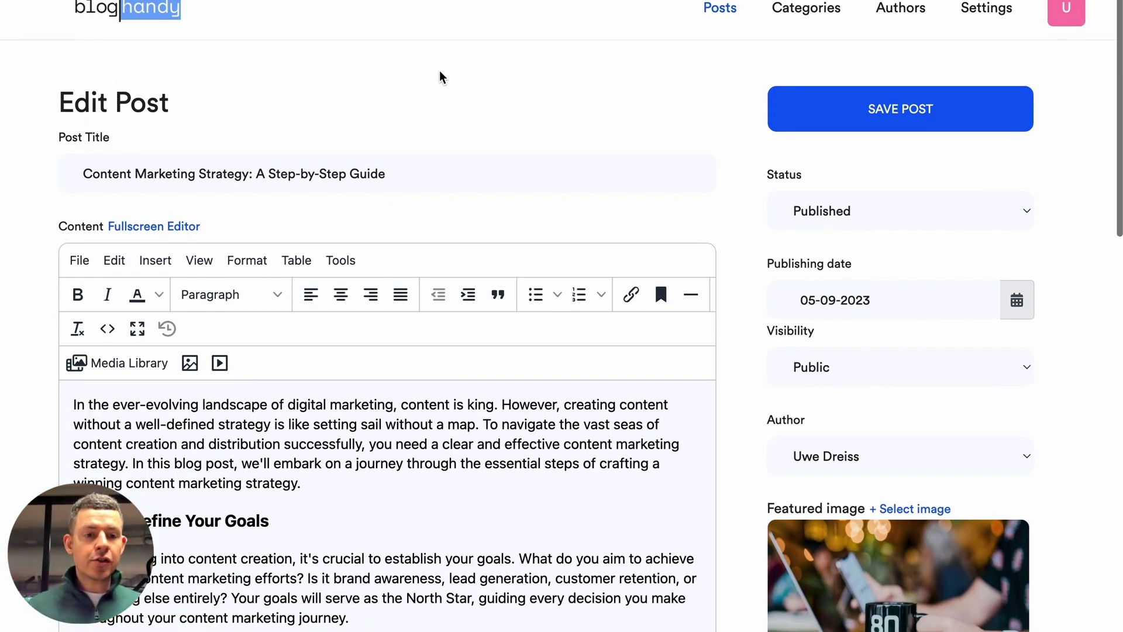
scroll(441, 77, up, 1)
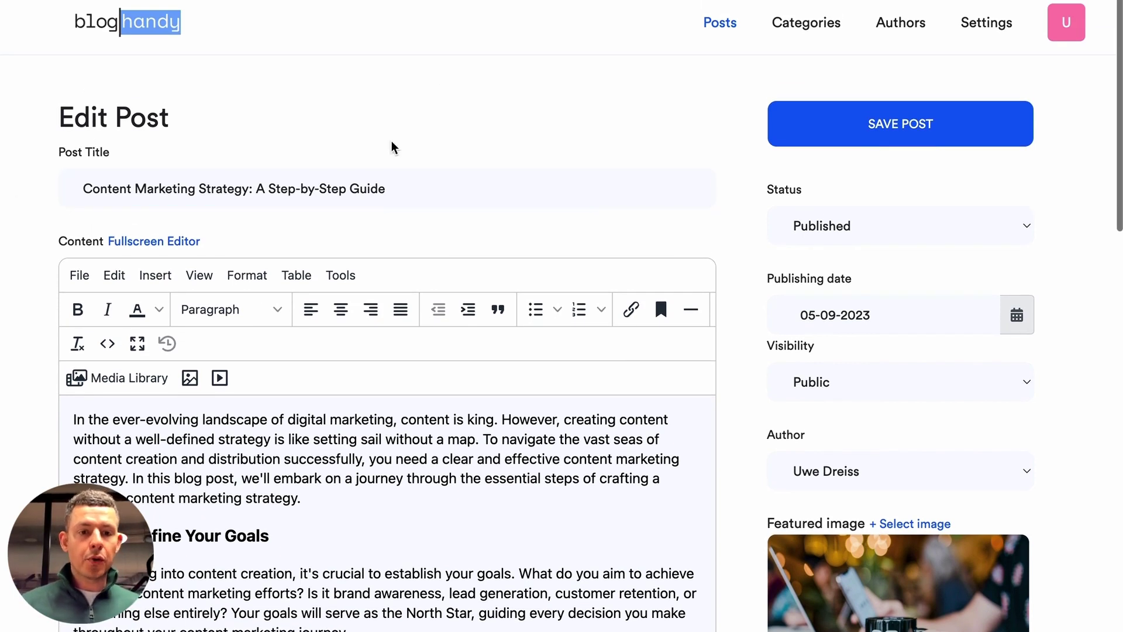
Try the Scheduled status on the post and set it back to Published
click(806, 242)
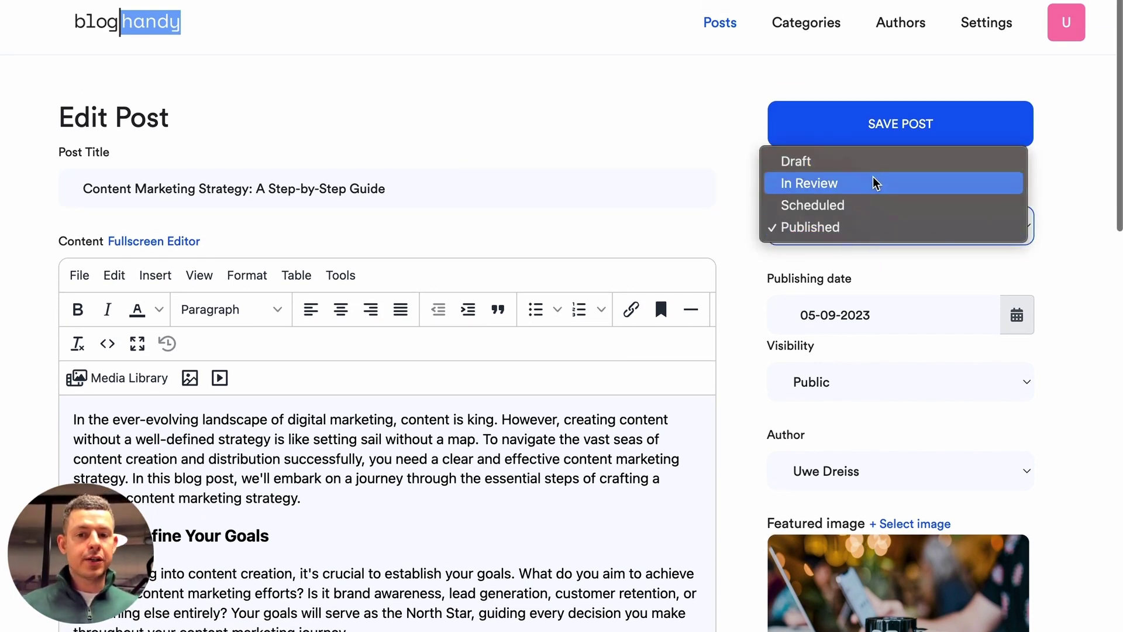
click(872, 204)
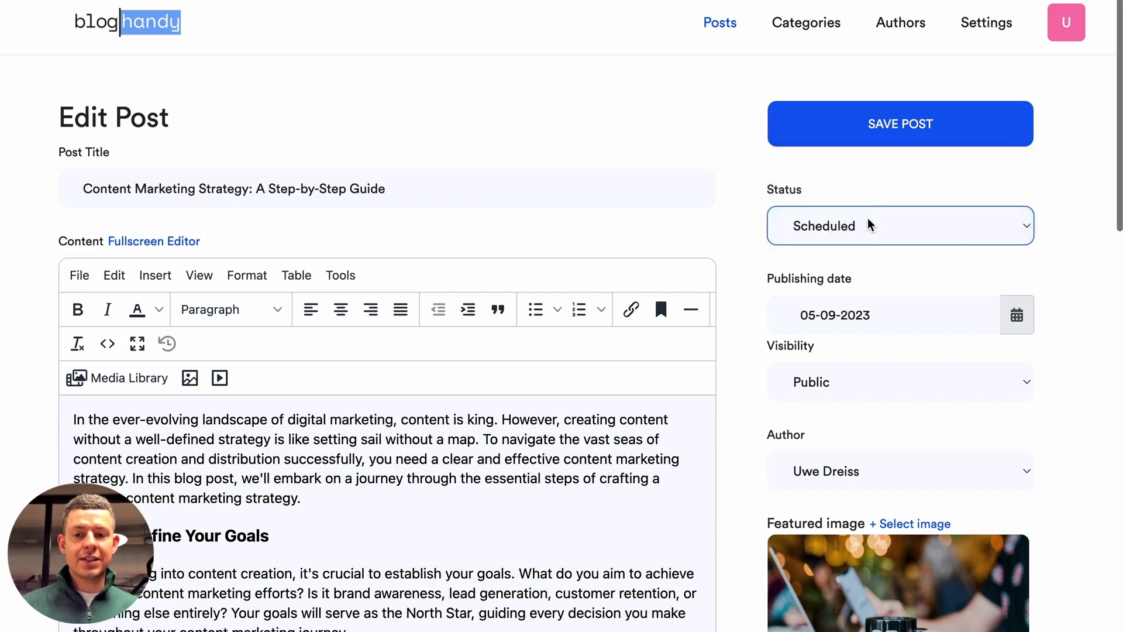
click(871, 226)
click(833, 257)
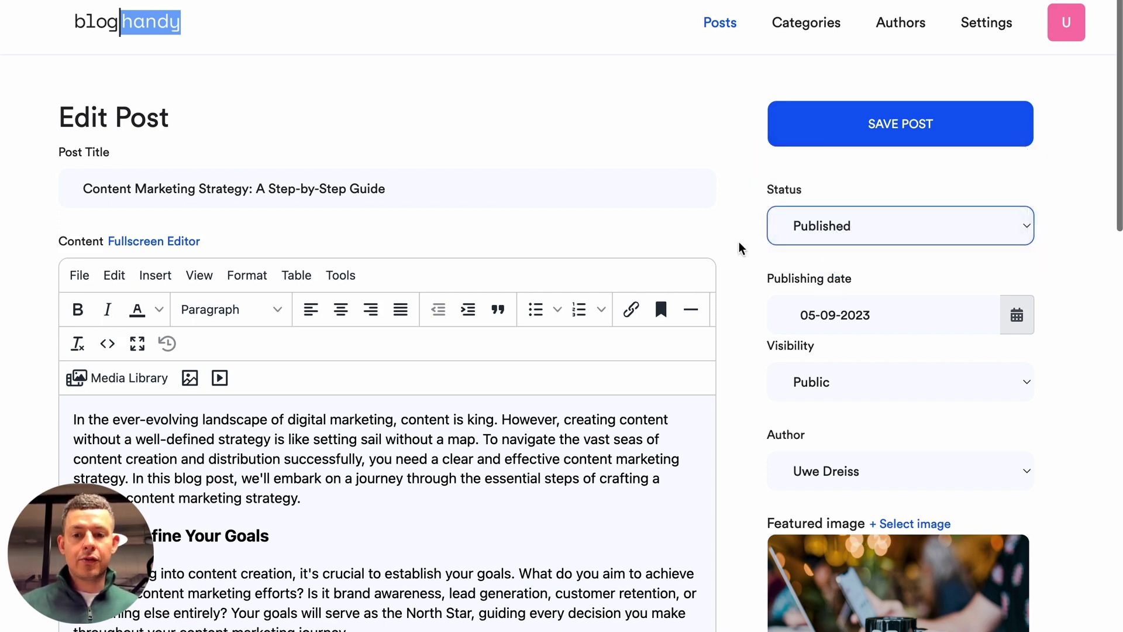
Review the post's publishing date, visibility, author, featured image, category and URL settings
scroll(728, 320, down, 1)
scroll(729, 320, down, 1)
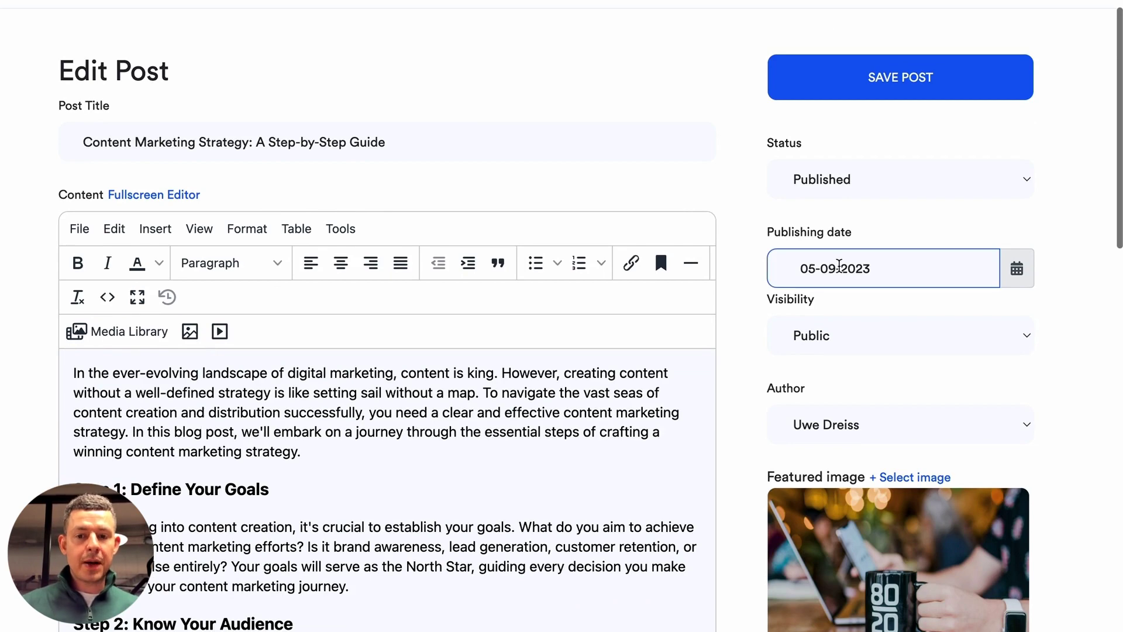
click(836, 348)
scroll(836, 350, down, 5)
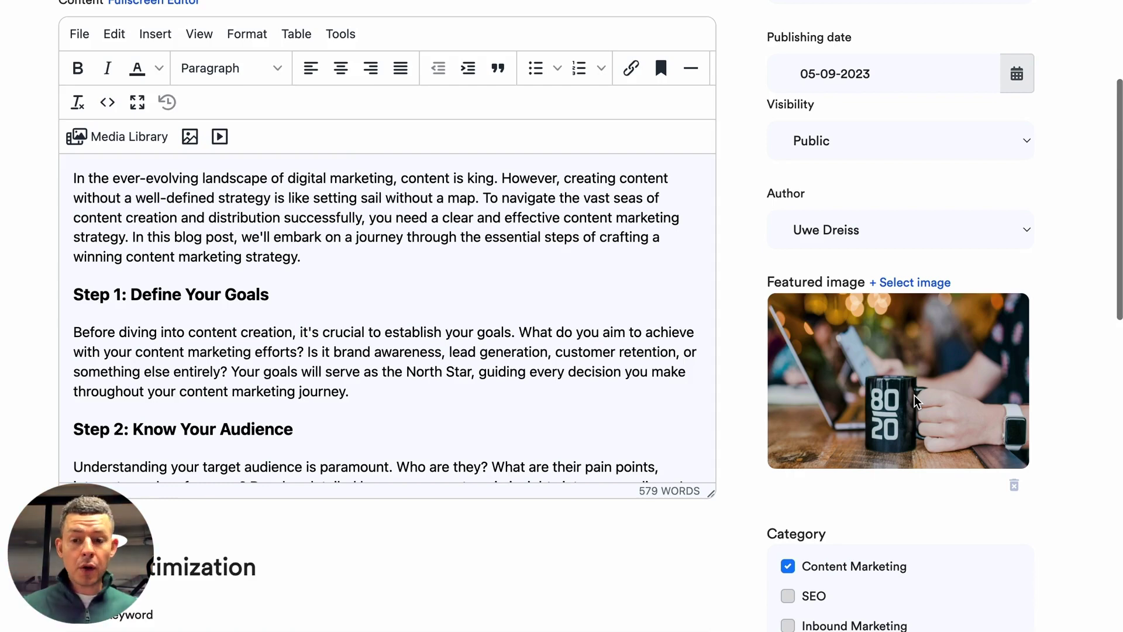
scroll(916, 401, down, 5)
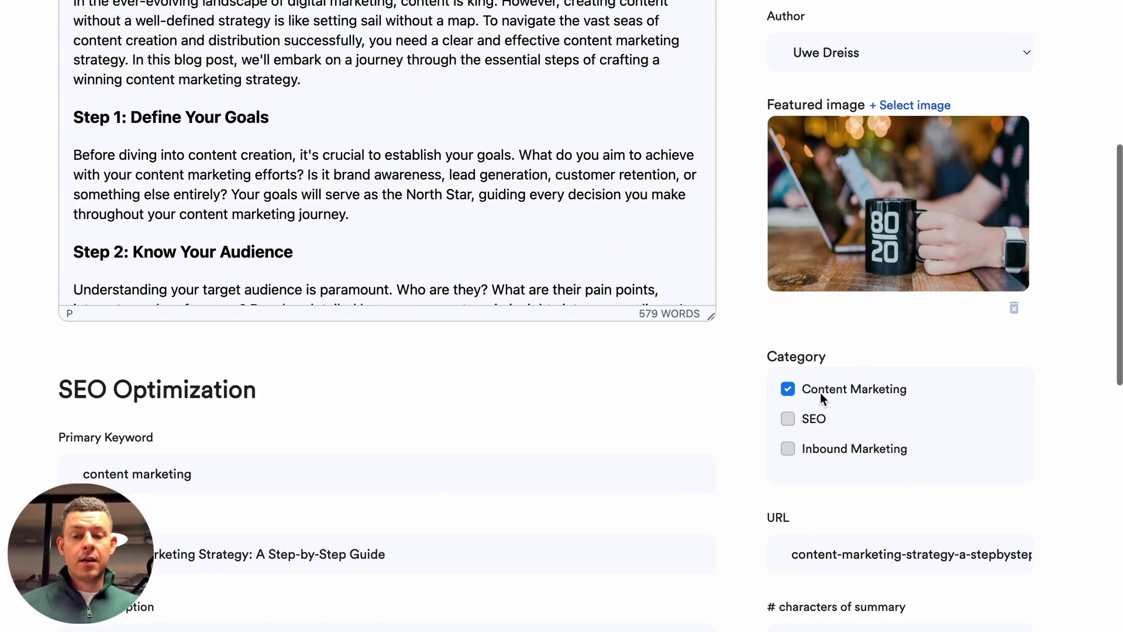
scroll(819, 394, down, 3)
Review the post's body content and media options down to the SEO Optimization section
scroll(819, 394, up, 8)
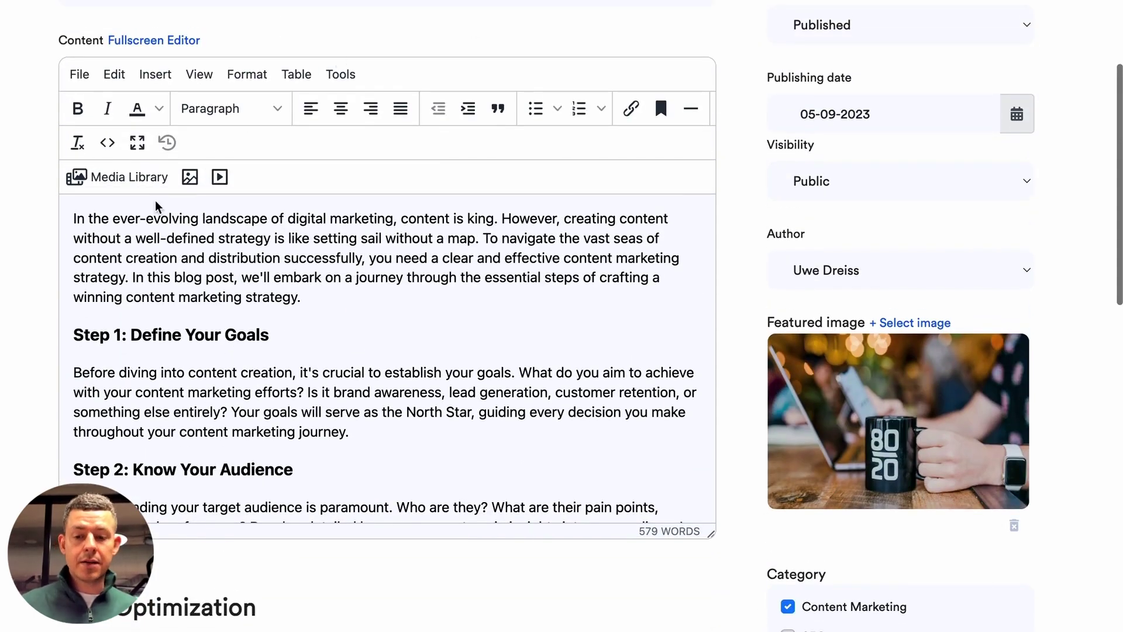
scroll(157, 206, down, 6)
scroll(350, 562, down, 3)
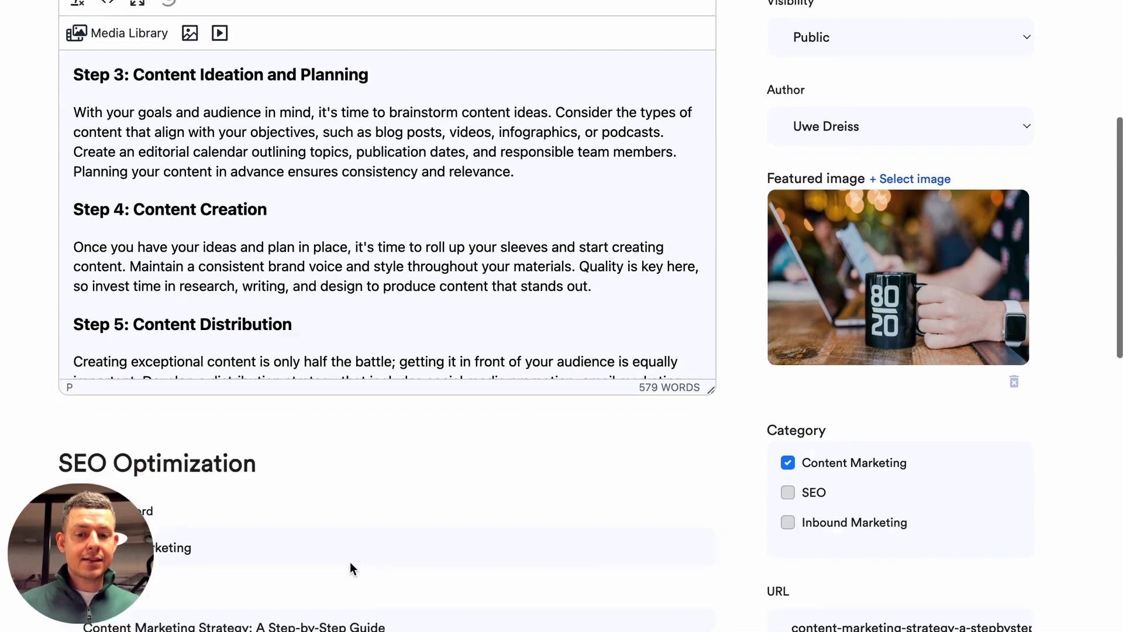
Review the post's SEO Optimization fields: primary keyword, page title, meta description and the Google search preview
scroll(350, 561, down, 5)
drag(42, 183, 332, 225)
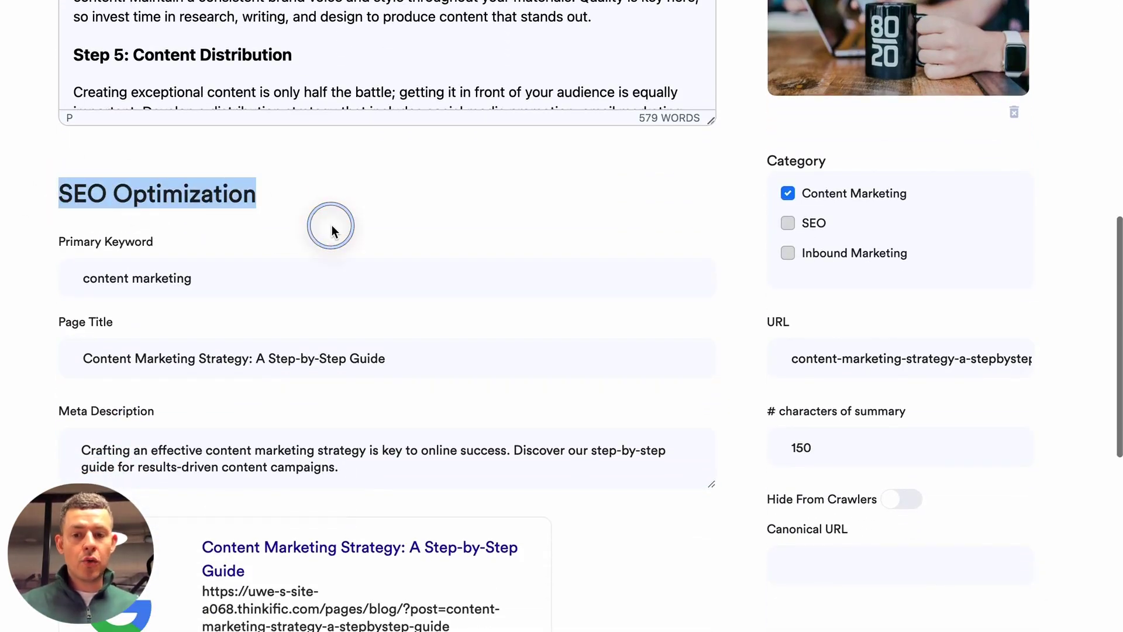
click(331, 225)
scroll(332, 225, down, 2)
click(219, 156)
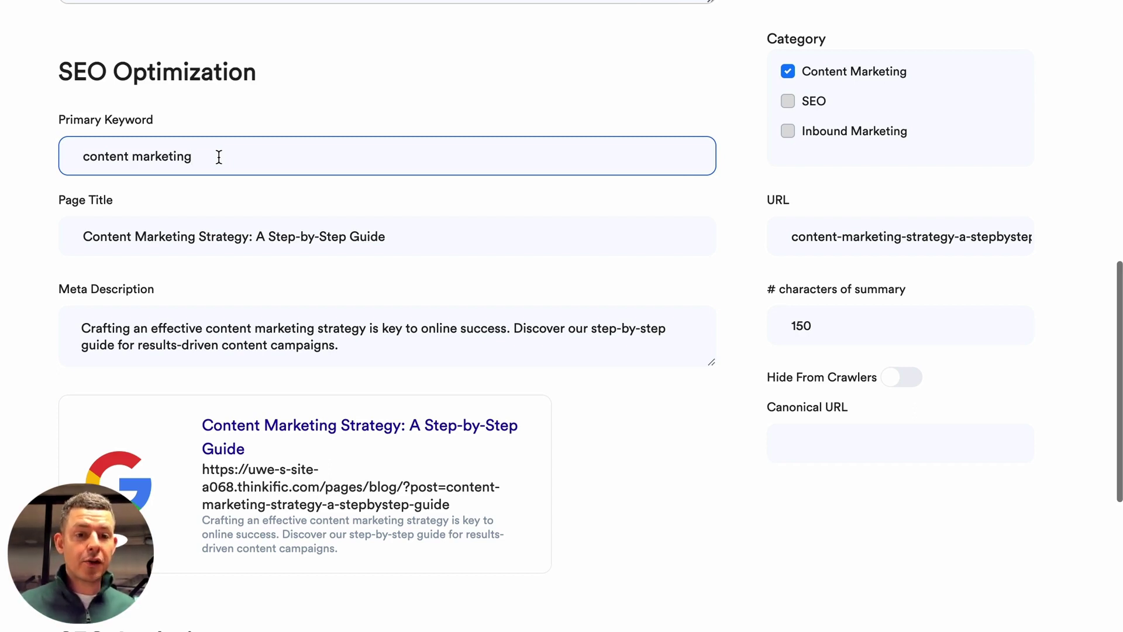
click(162, 226)
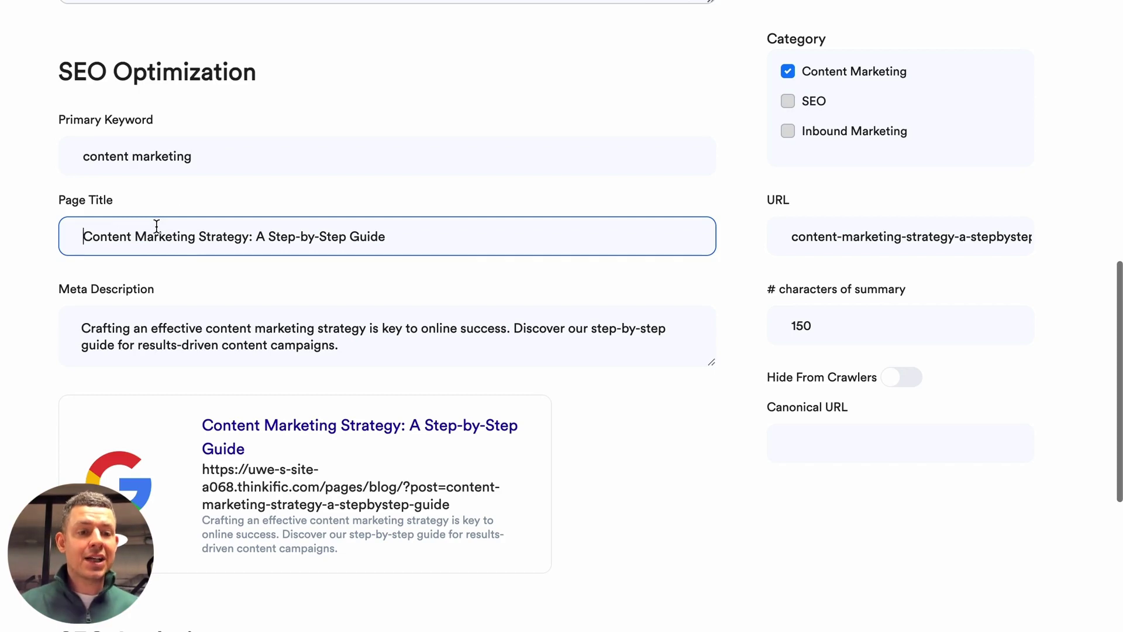
scroll(156, 226, down, 2)
click(150, 231)
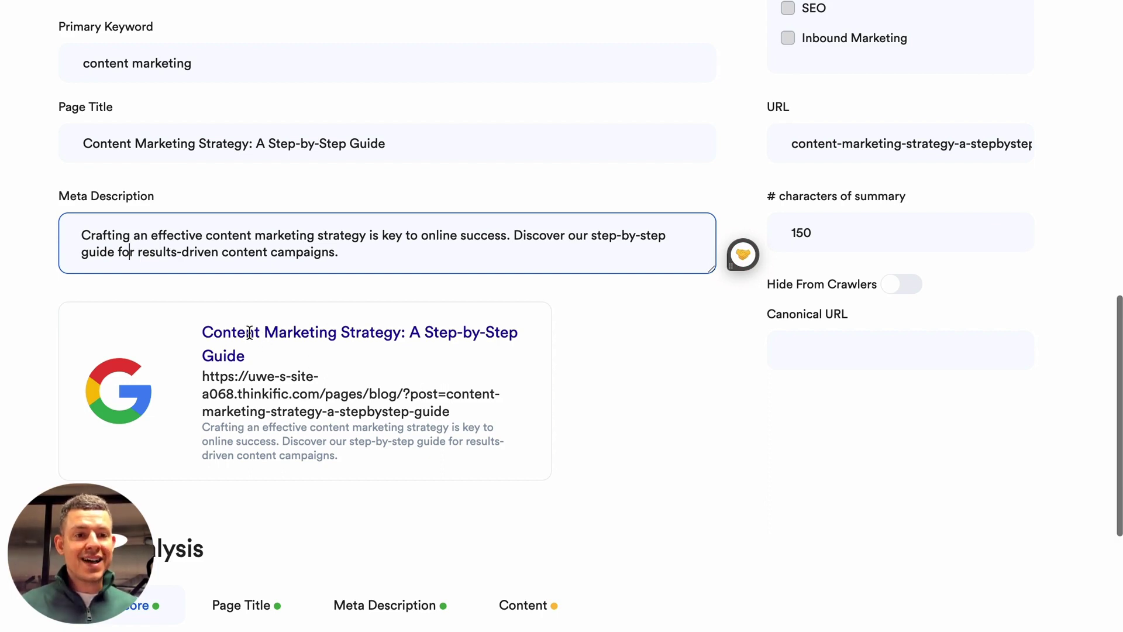
drag(210, 440, 314, 472)
click(314, 473)
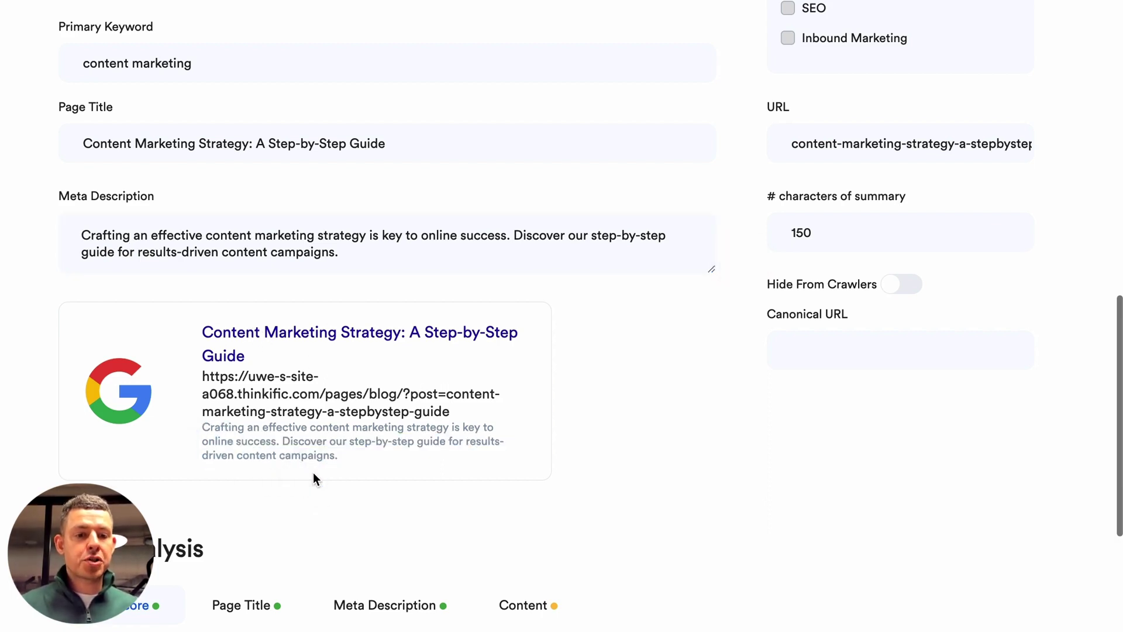
Examine the SEO Analysis total score and the checks for the page title and meta description
scroll(314, 472, down, 3)
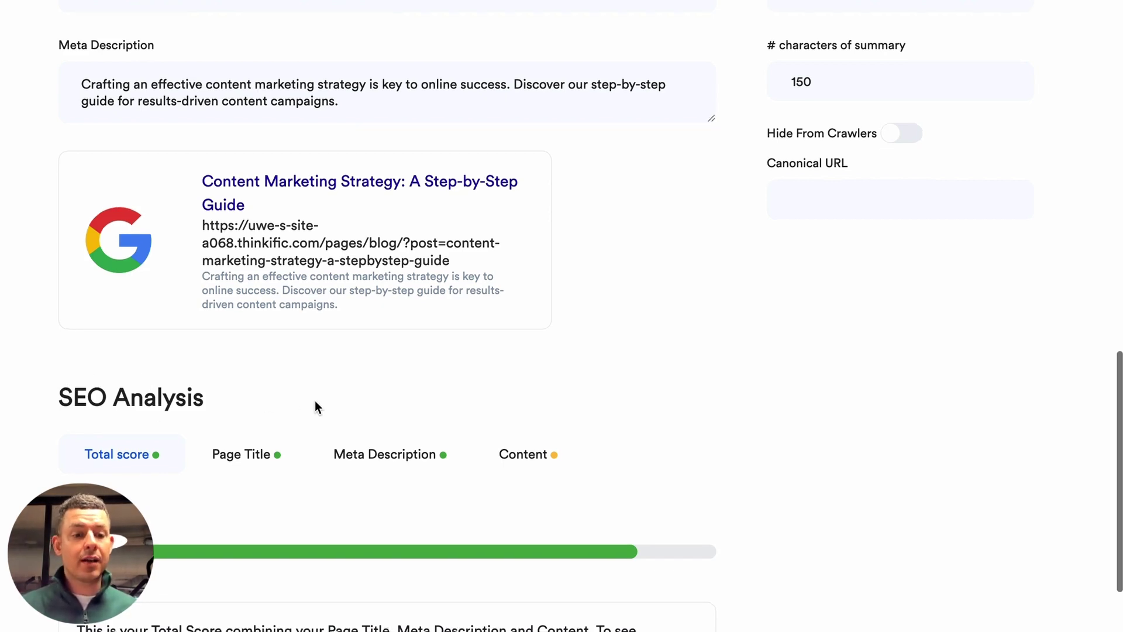
scroll(316, 405, down, 3)
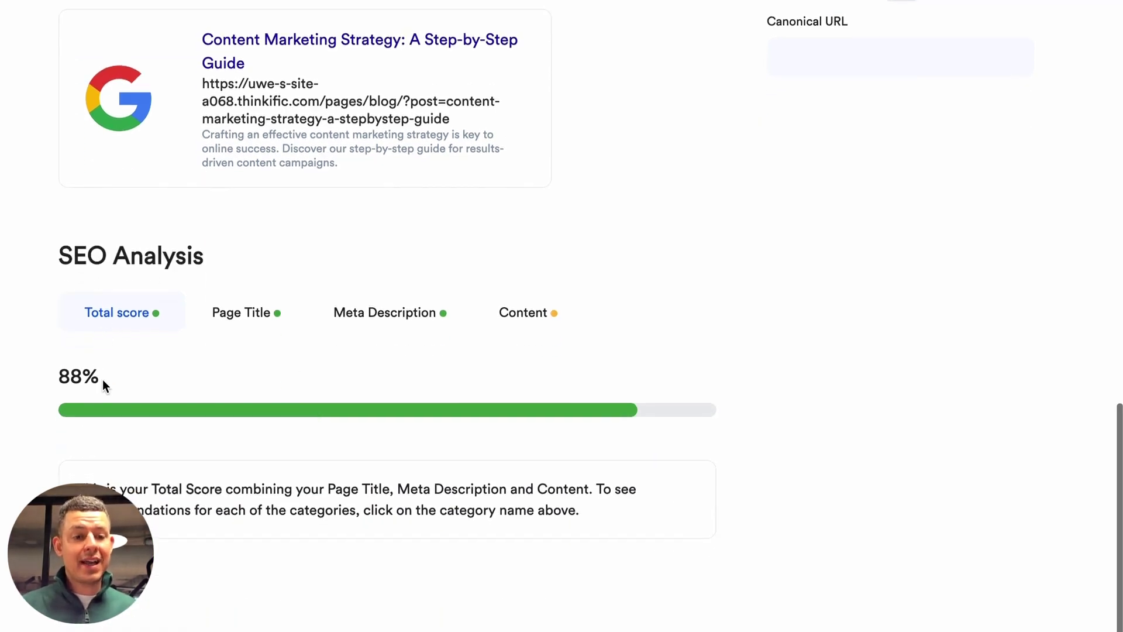
click(247, 316)
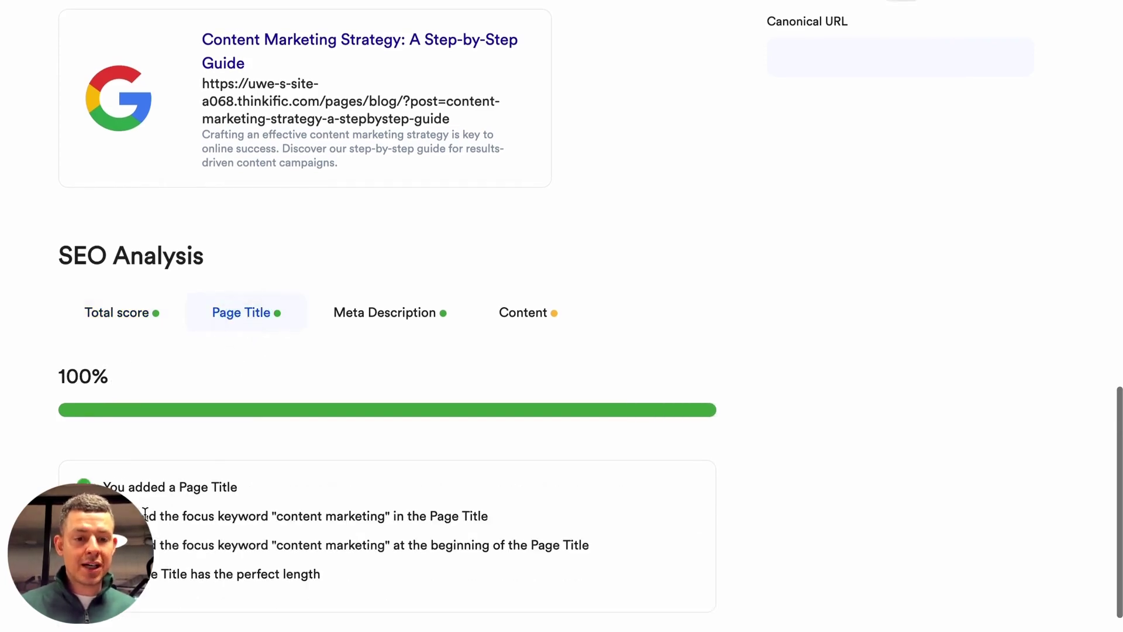
scroll(316, 513, down, 2)
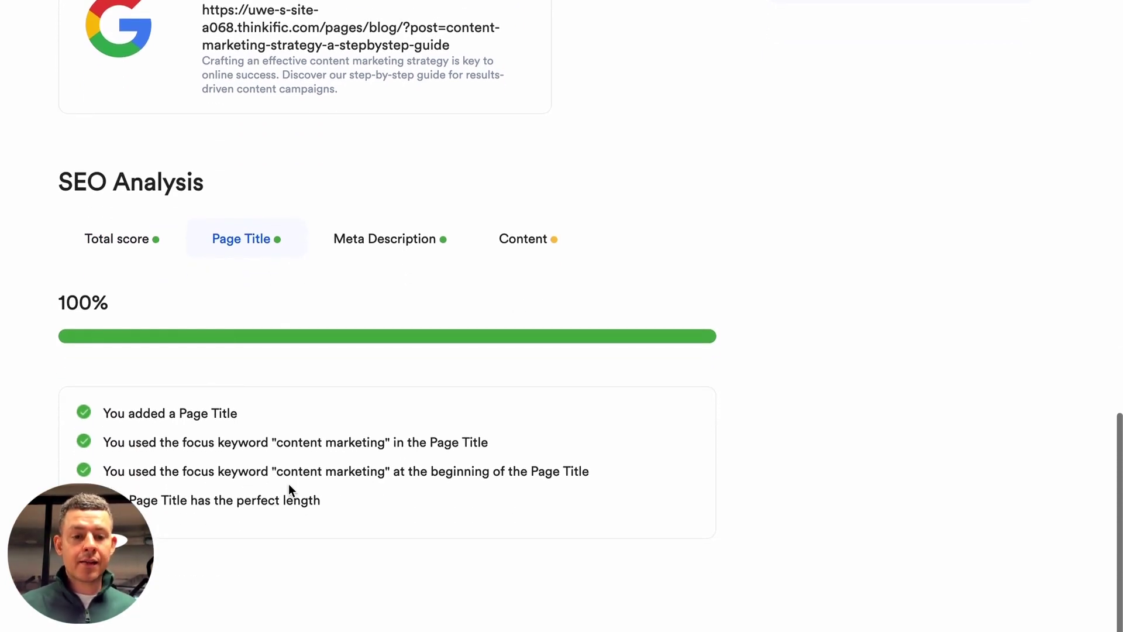
click(386, 238)
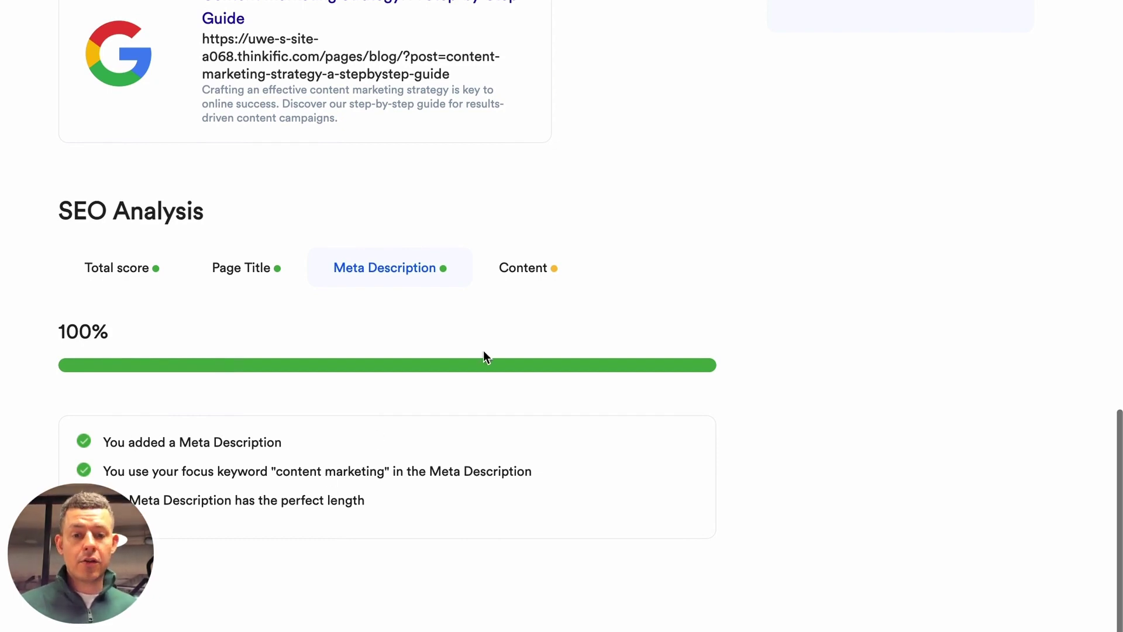
Examine the SEO Analysis recommendations for the post's content, including the URL slug, title and image checks, and return to the total score
click(535, 270)
scroll(535, 270, down, 1)
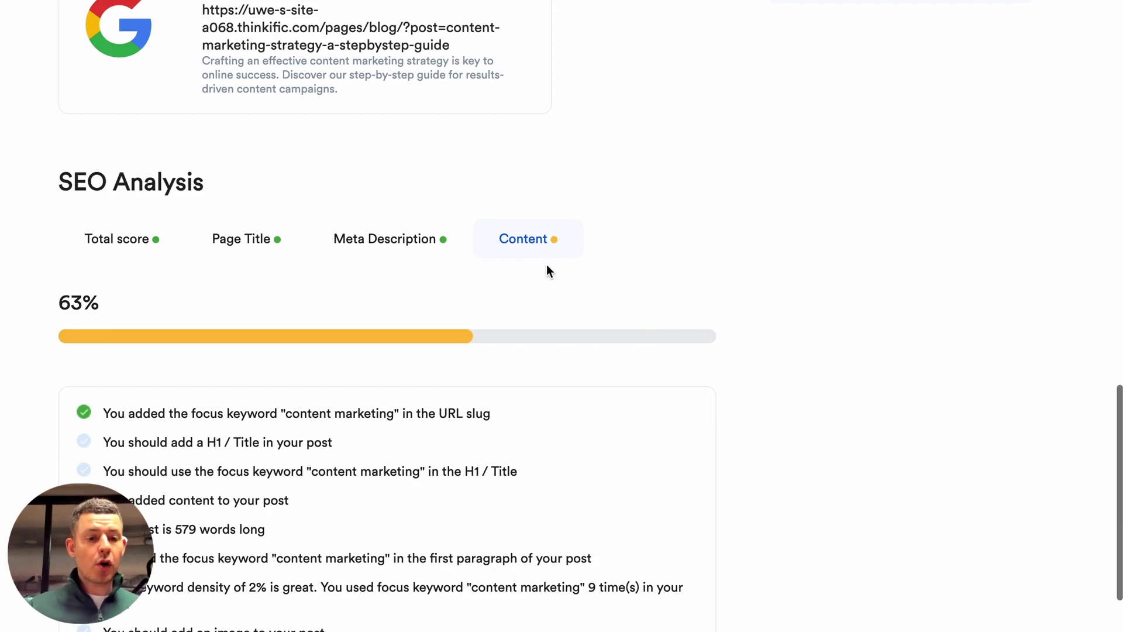
scroll(273, 363, down, 1)
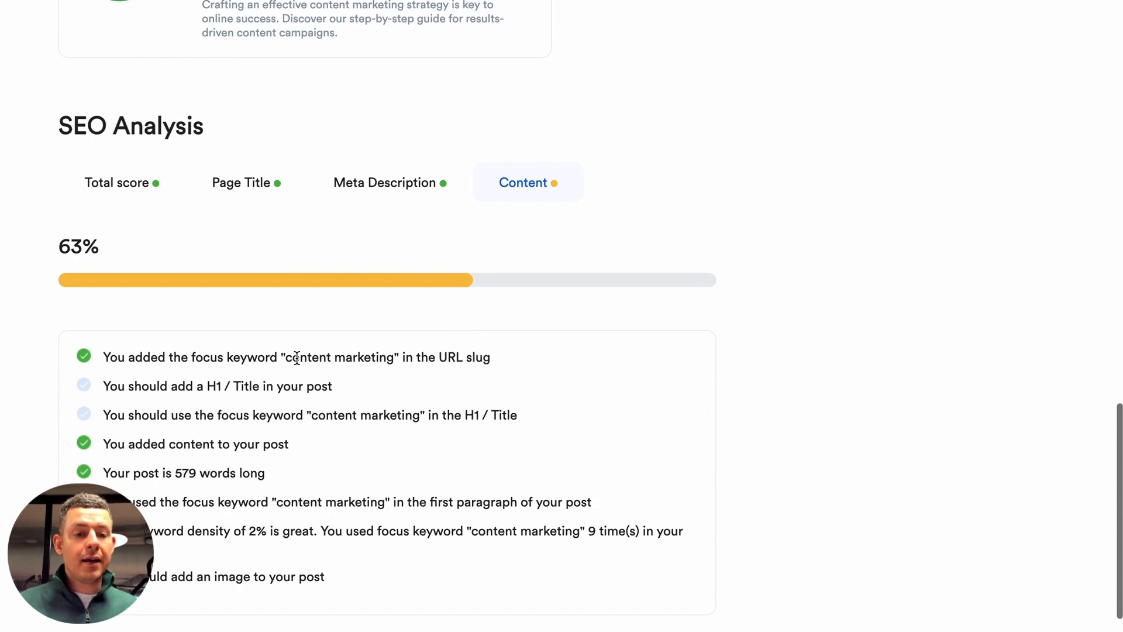
scroll(296, 358, down, 1)
triple_click(301, 320)
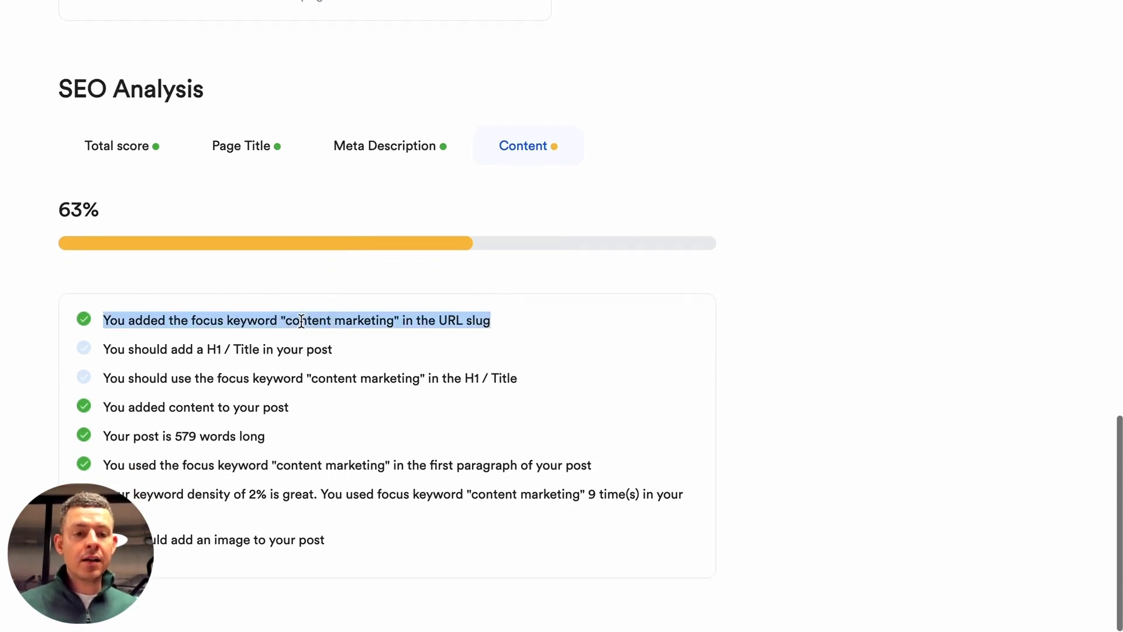
scroll(269, 357, up, 2)
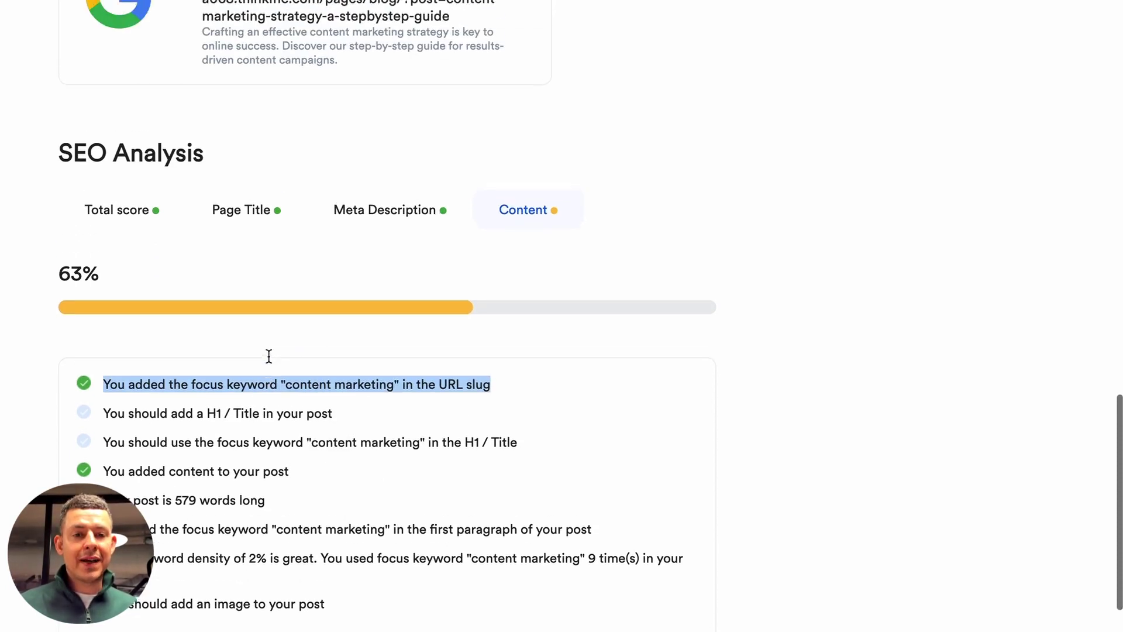
scroll(270, 358, down, 1)
scroll(320, 330, down, 2)
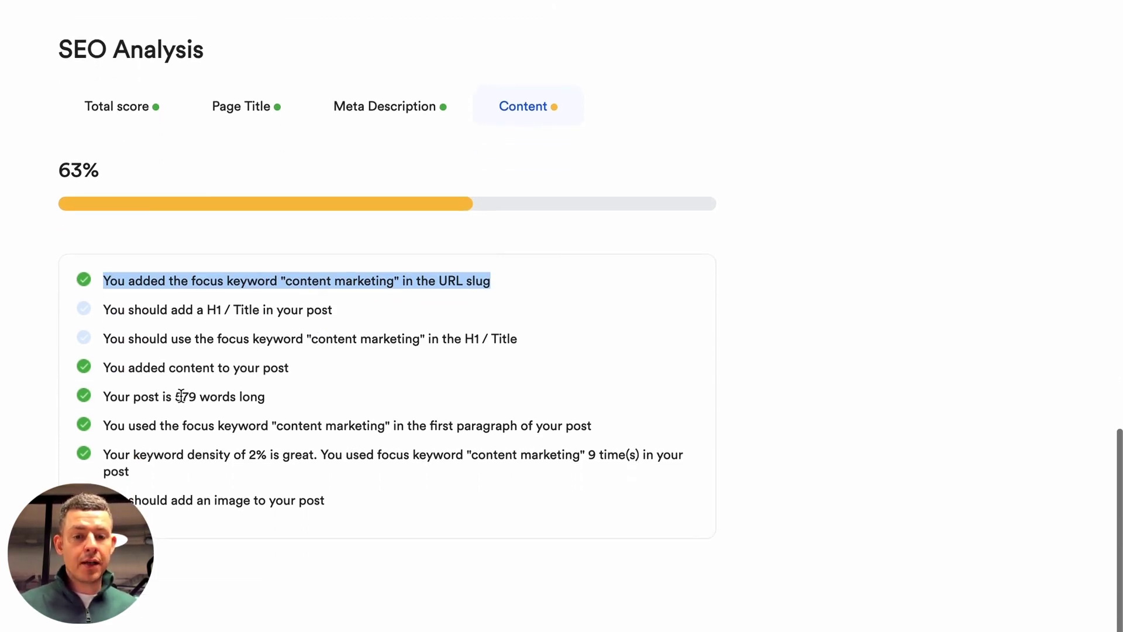
triple_click(263, 493)
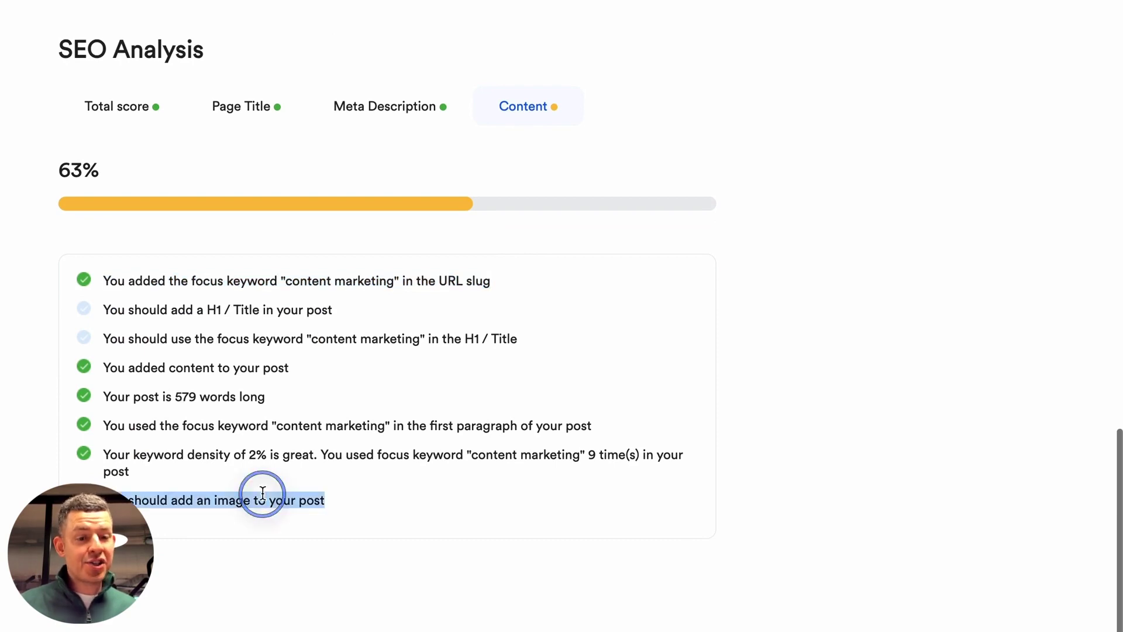
click(323, 496)
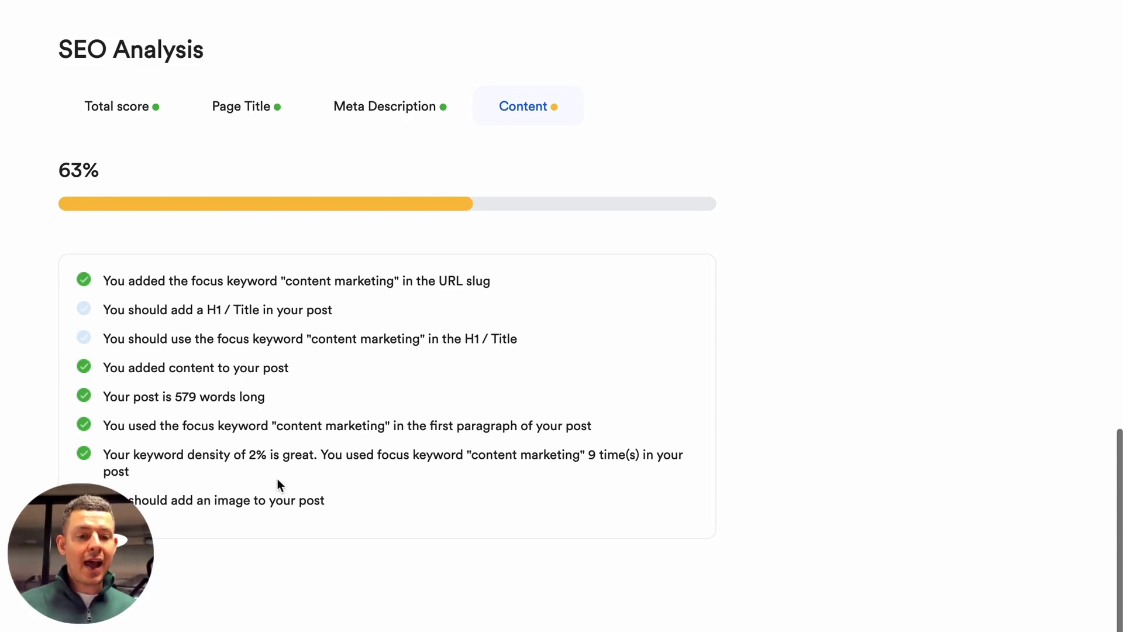
click(138, 106)
View the whole post body in the fullscreen editor, read through it and return to the normal editor
scroll(370, 289, up, 3)
scroll(370, 288, up, 12)
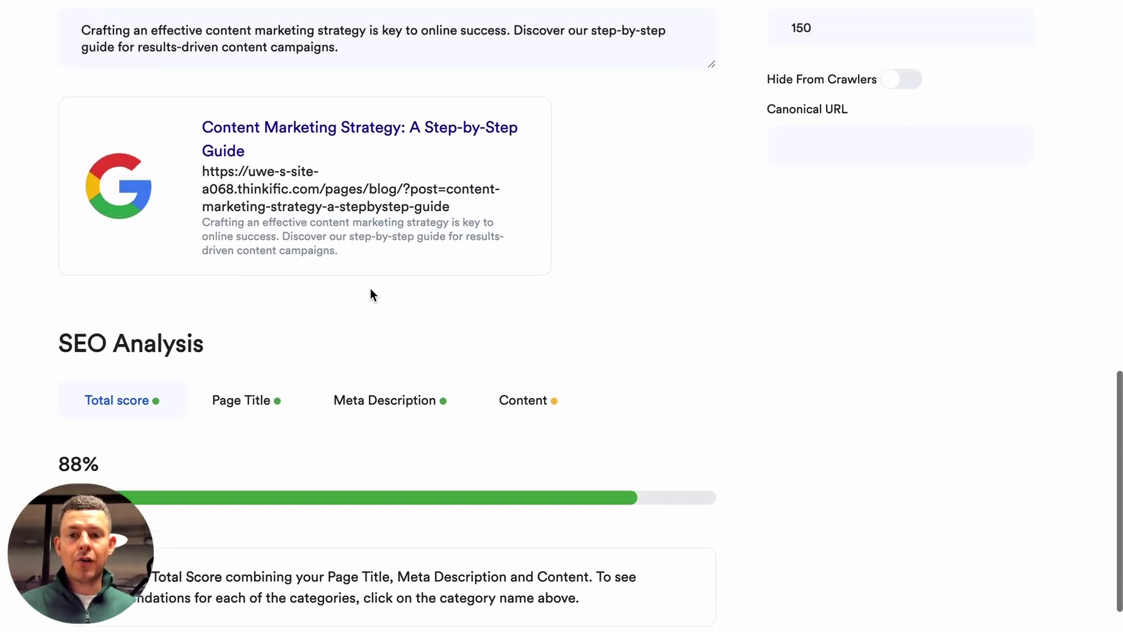
scroll(370, 289, up, 1)
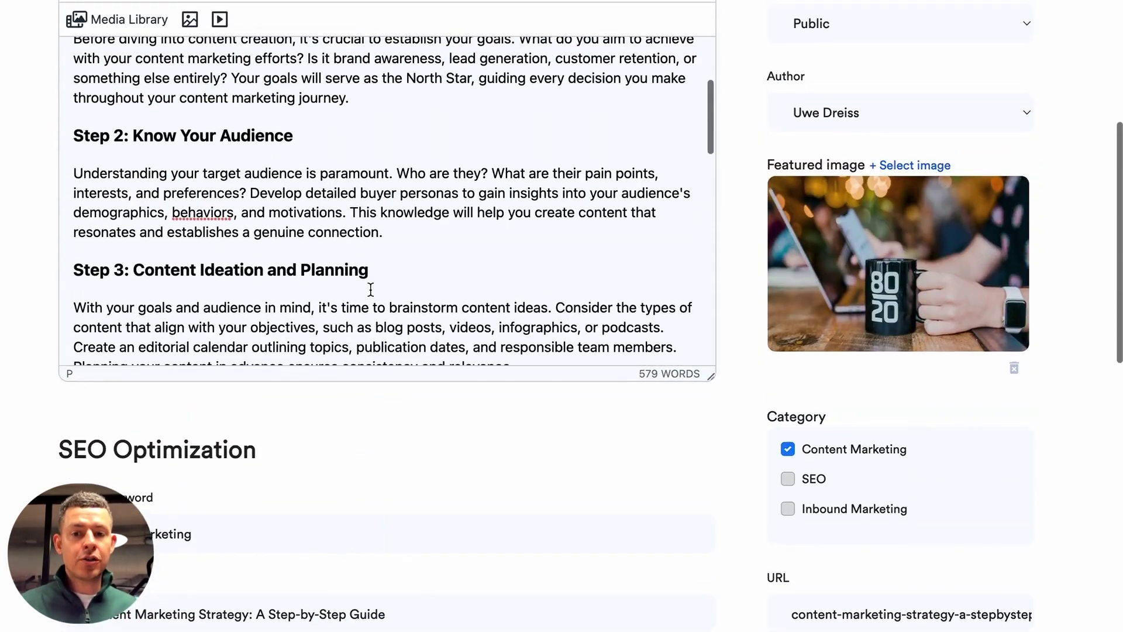
scroll(386, 291, up, 3)
scroll(388, 293, up, 3)
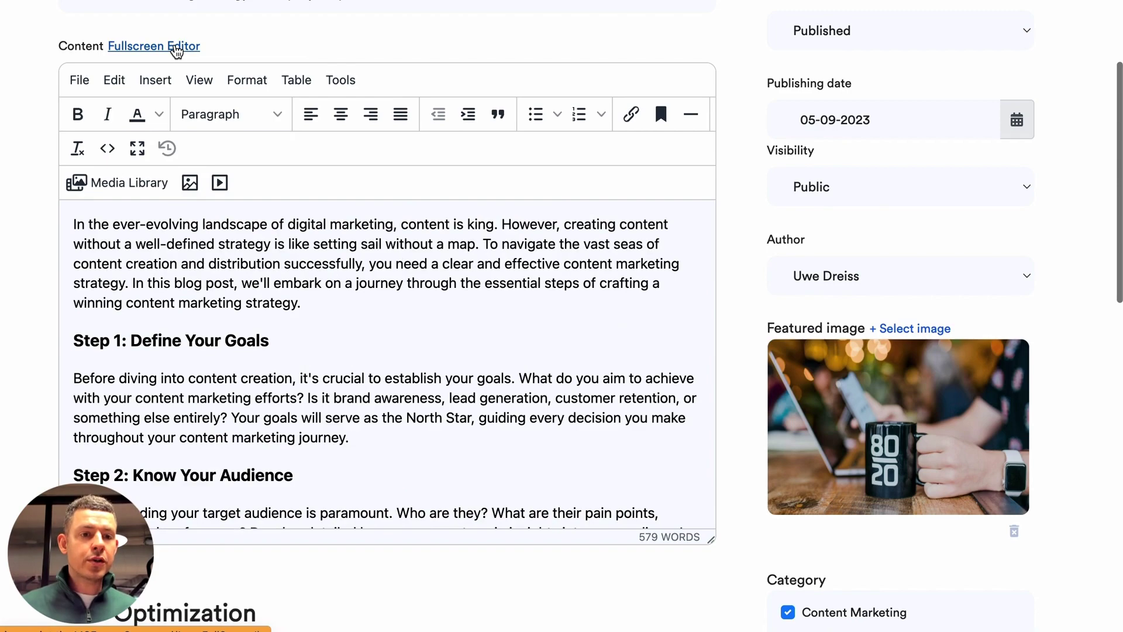
click(176, 51)
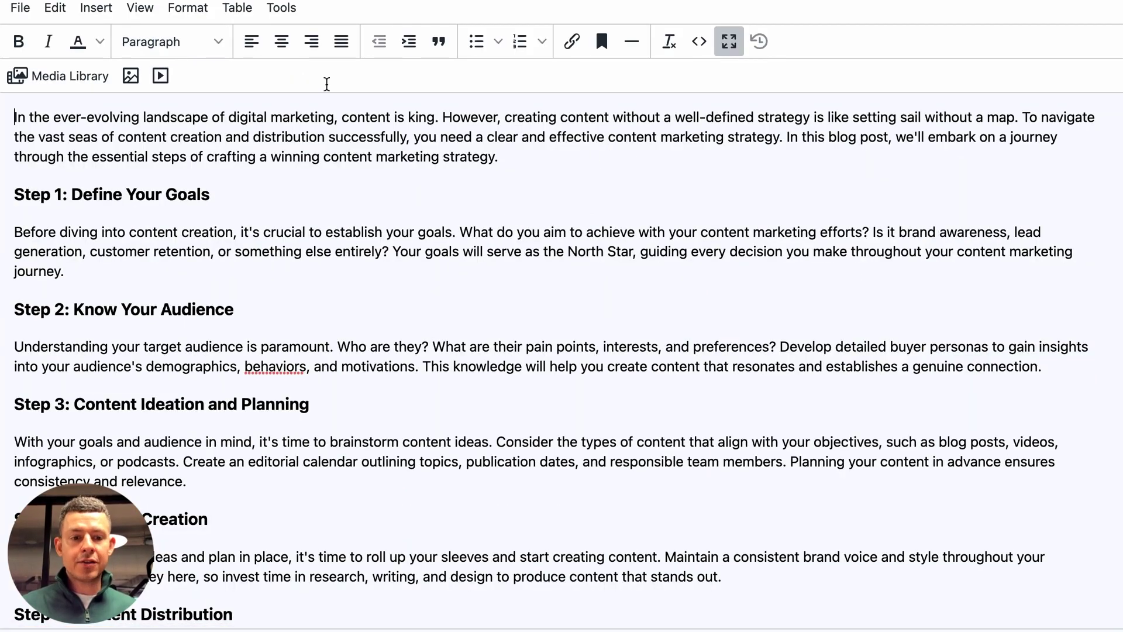
scroll(382, 321, down, 10)
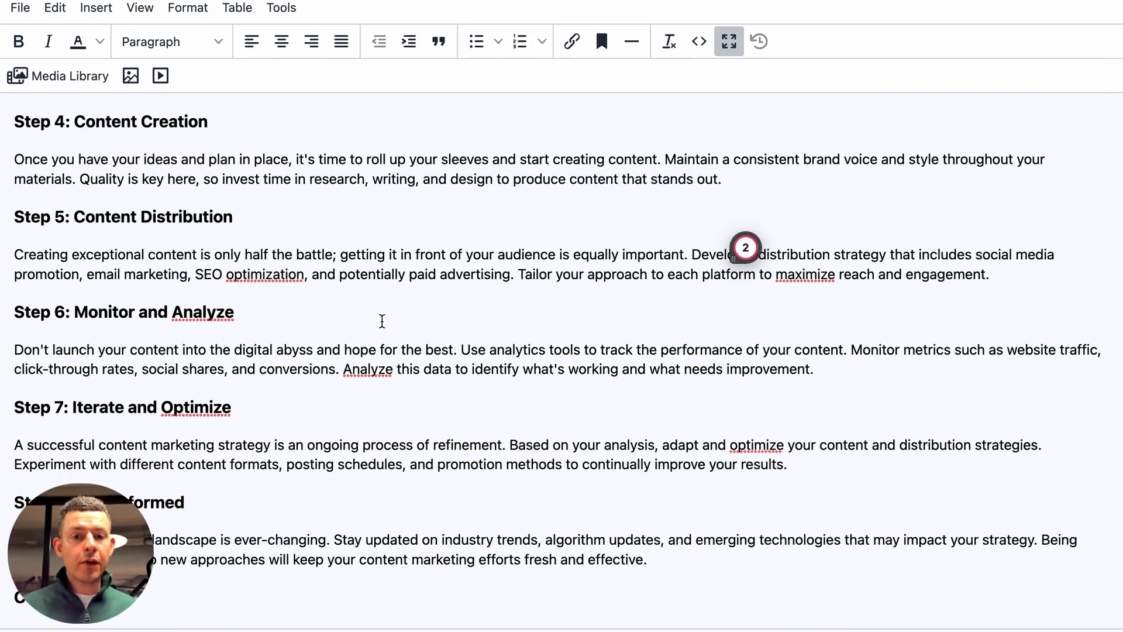
scroll(382, 321, down, 2)
scroll(382, 320, up, 15)
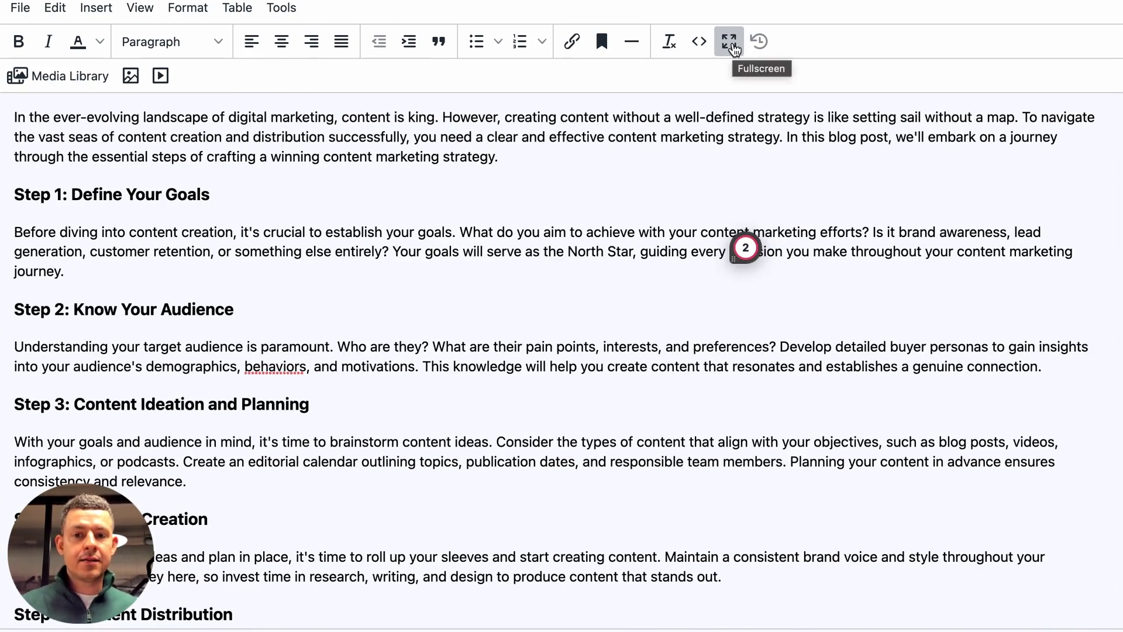
click(733, 45)
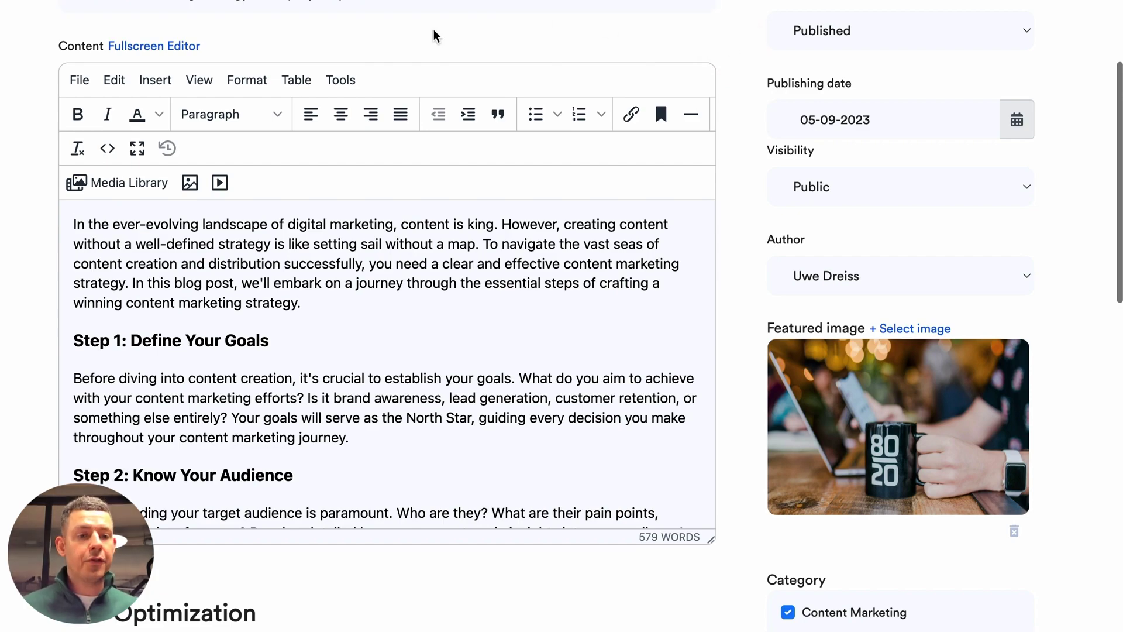
Check the Media Library's files and upload options and the Insert/Edit Media dialog, closing both without adding anything
scroll(264, 381, up, 4)
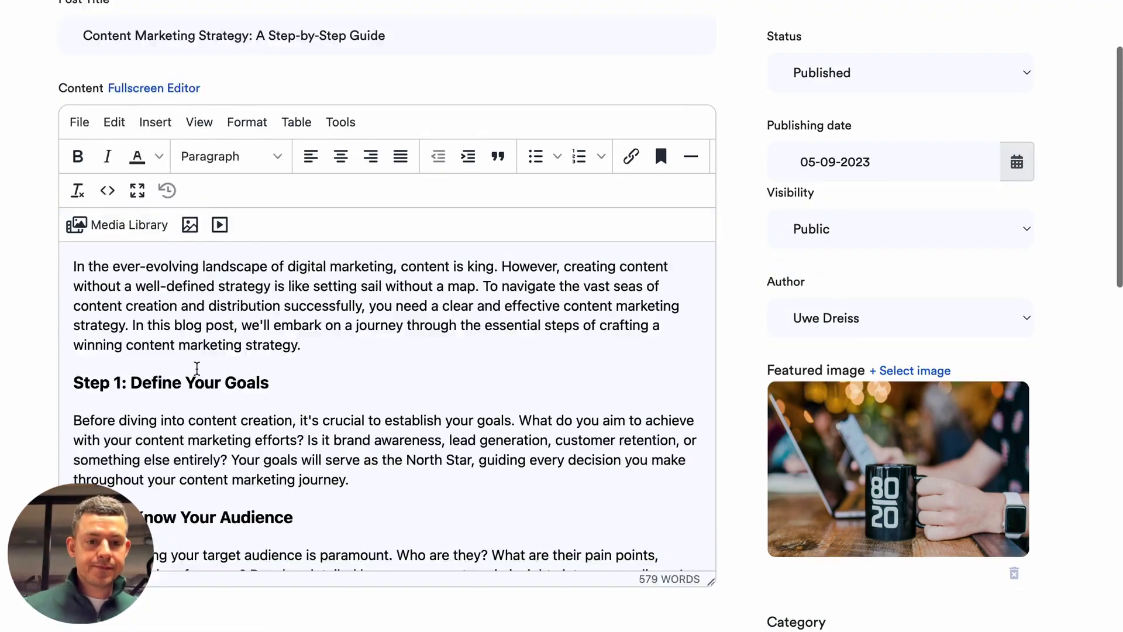
scroll(332, 237, down, 4)
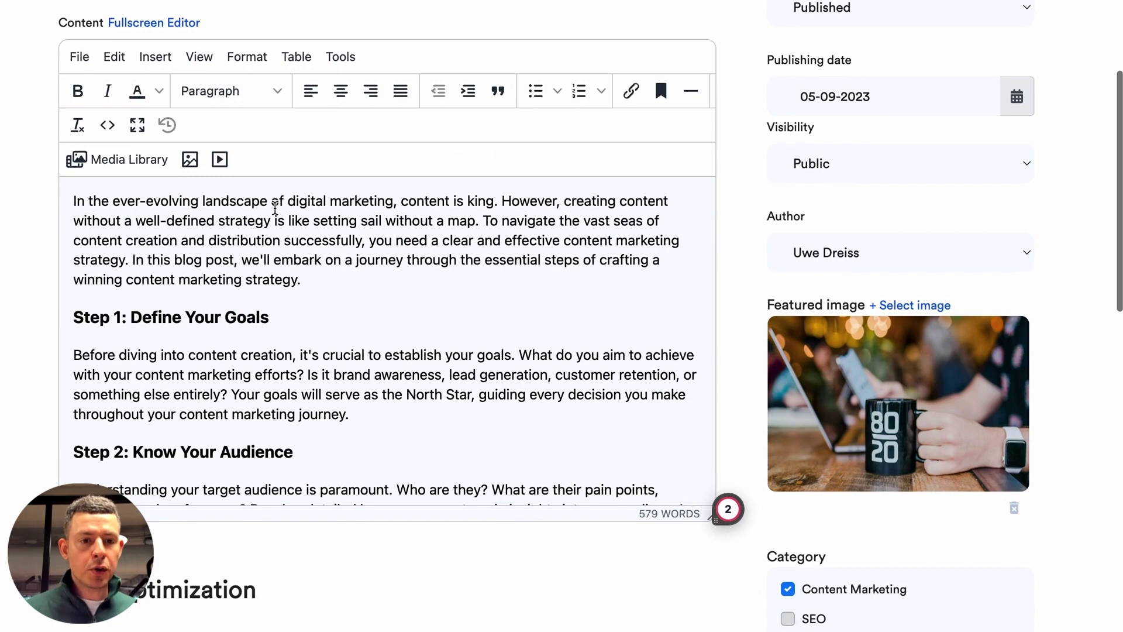
click(95, 169)
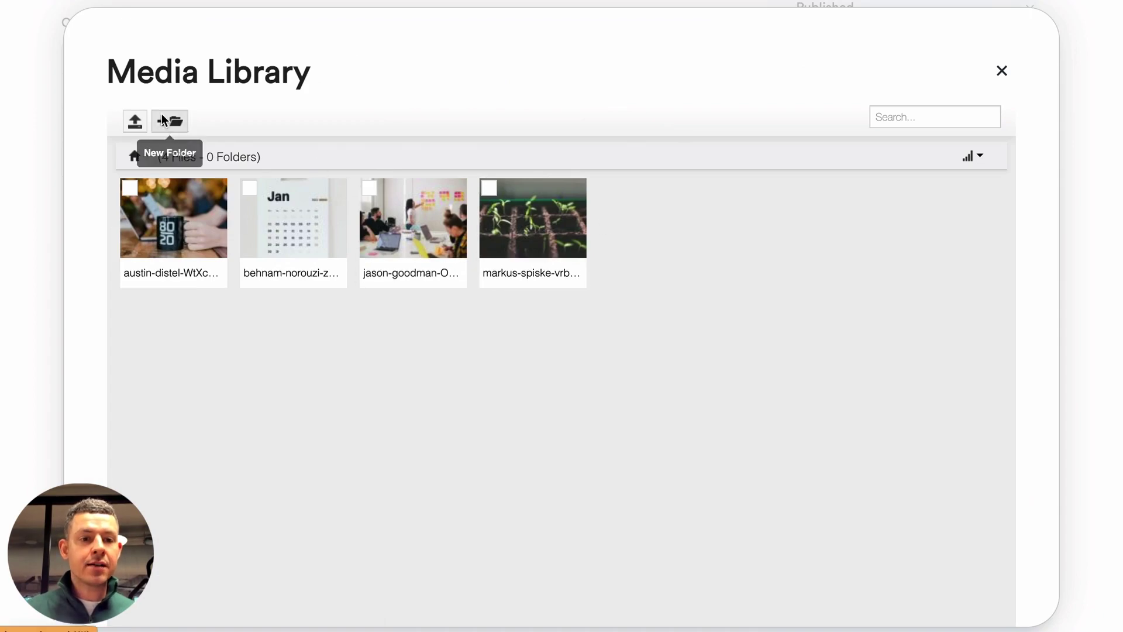
click(134, 120)
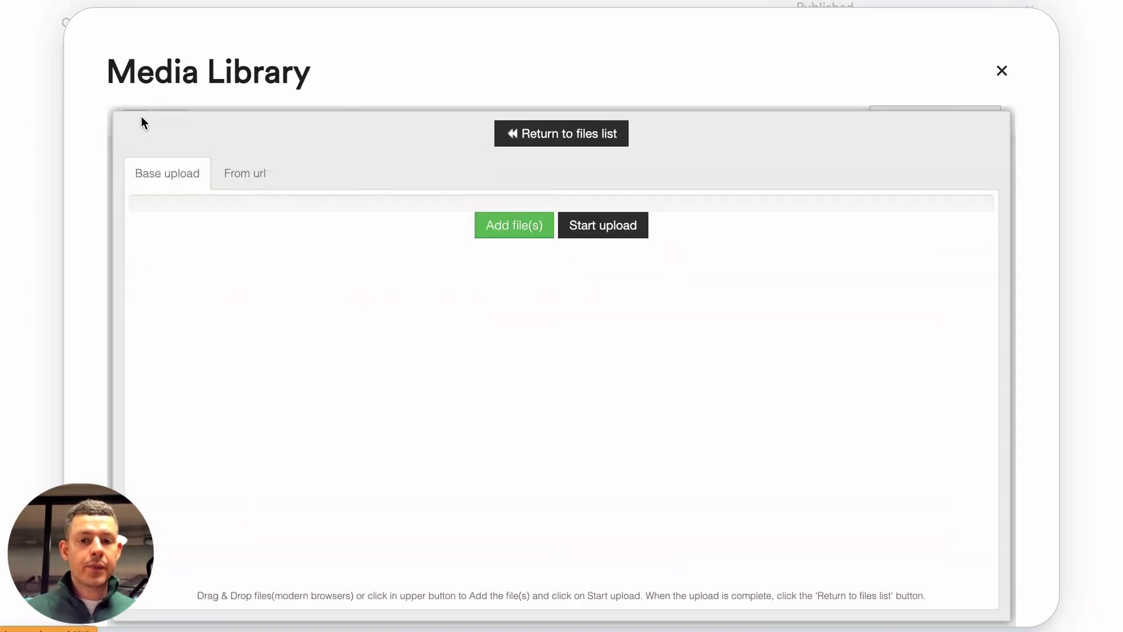
click(592, 137)
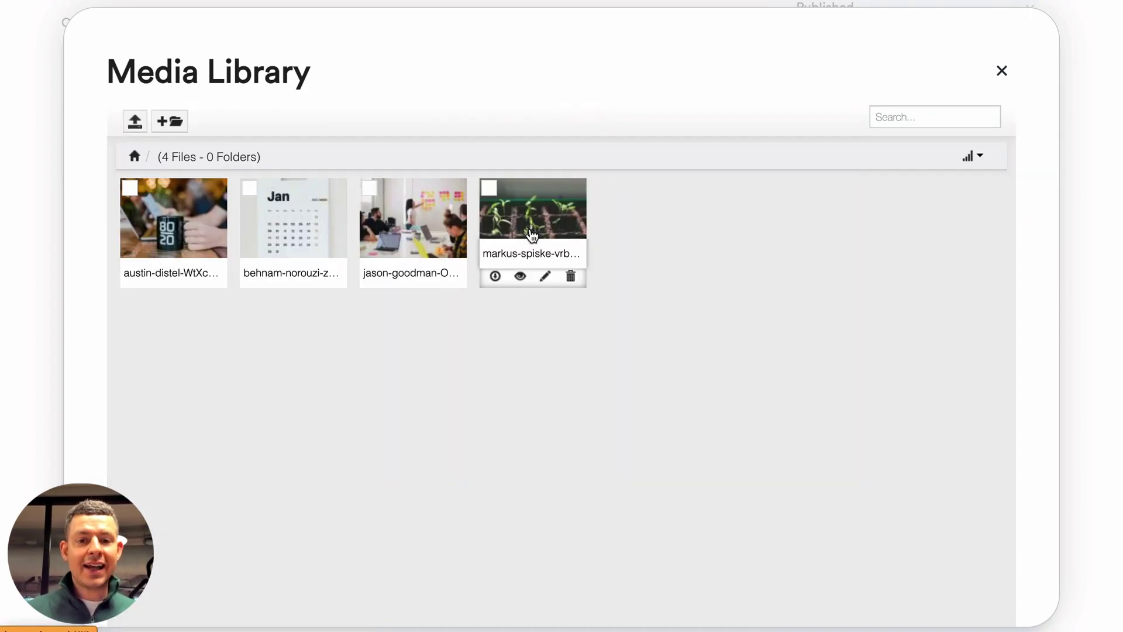
click(999, 76)
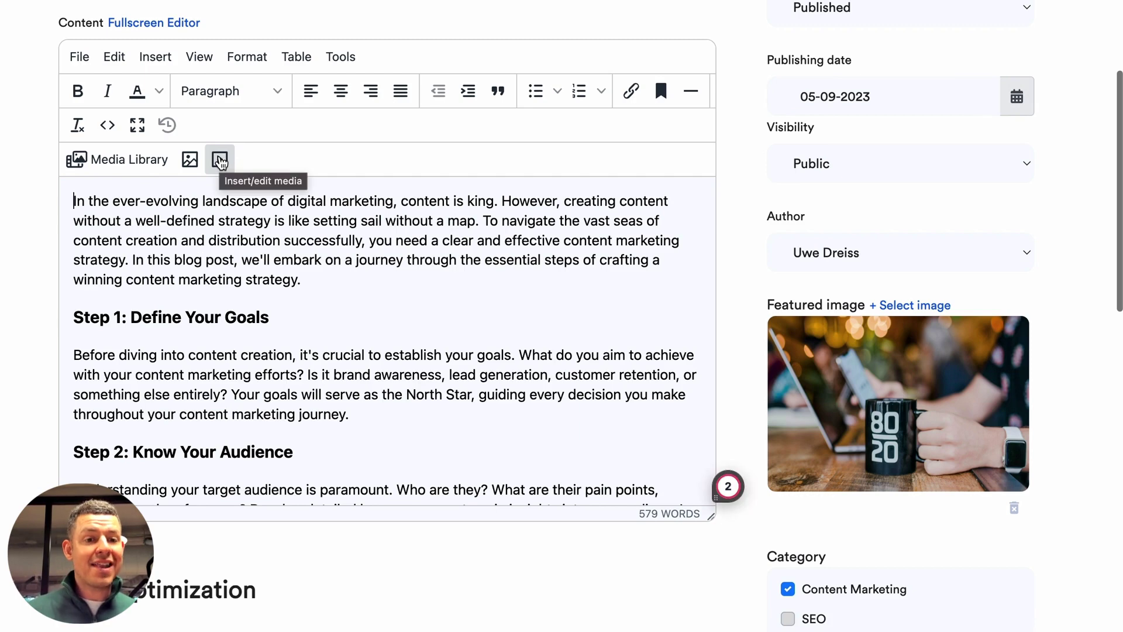
click(220, 162)
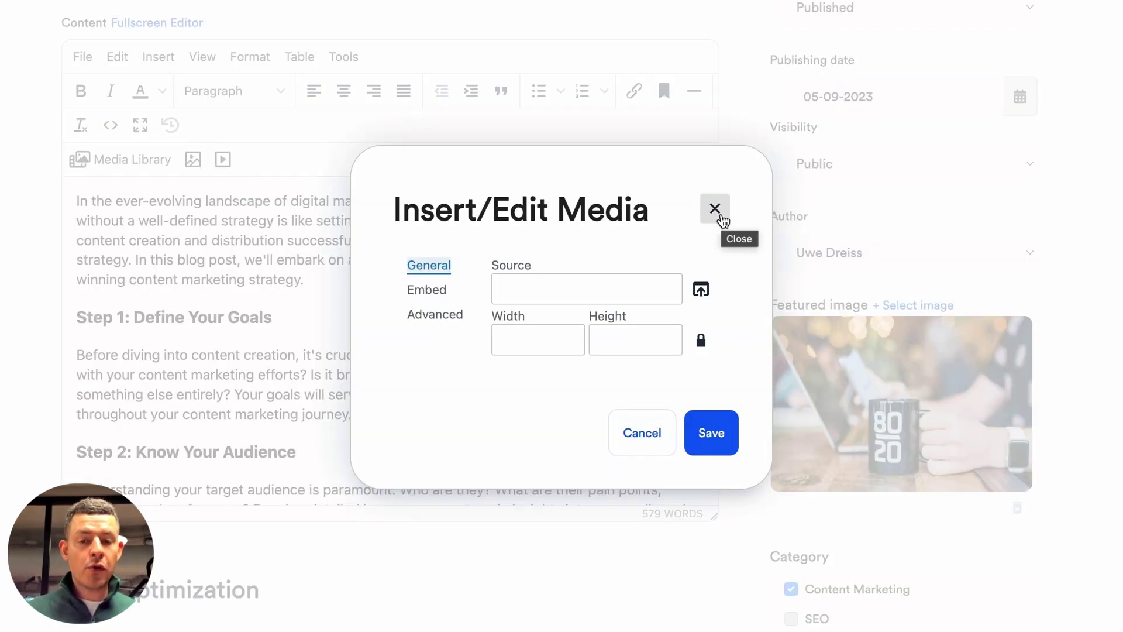
click(721, 216)
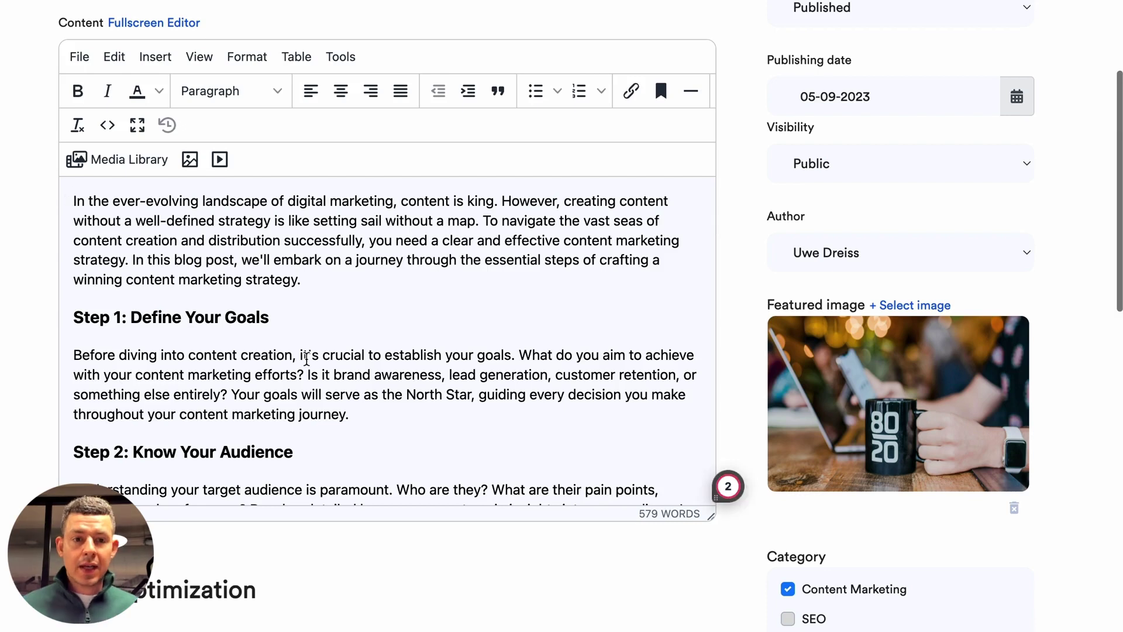
Insert a new line reading "Content Marketing 101" above the first paragraph of the post body
click(307, 356)
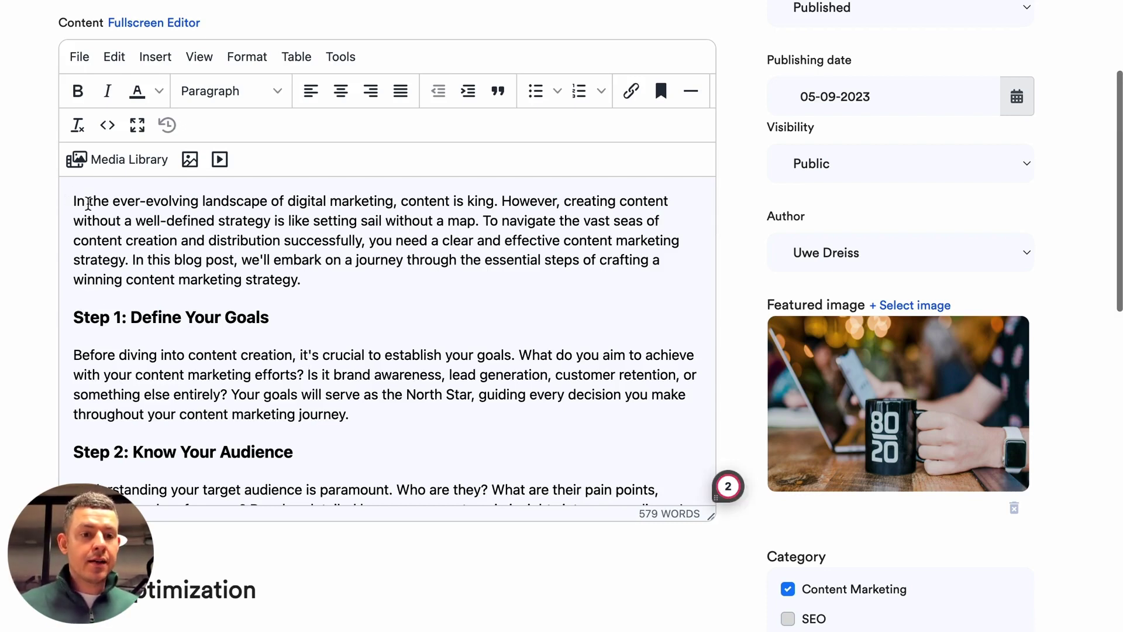
click(73, 194)
key(Return)
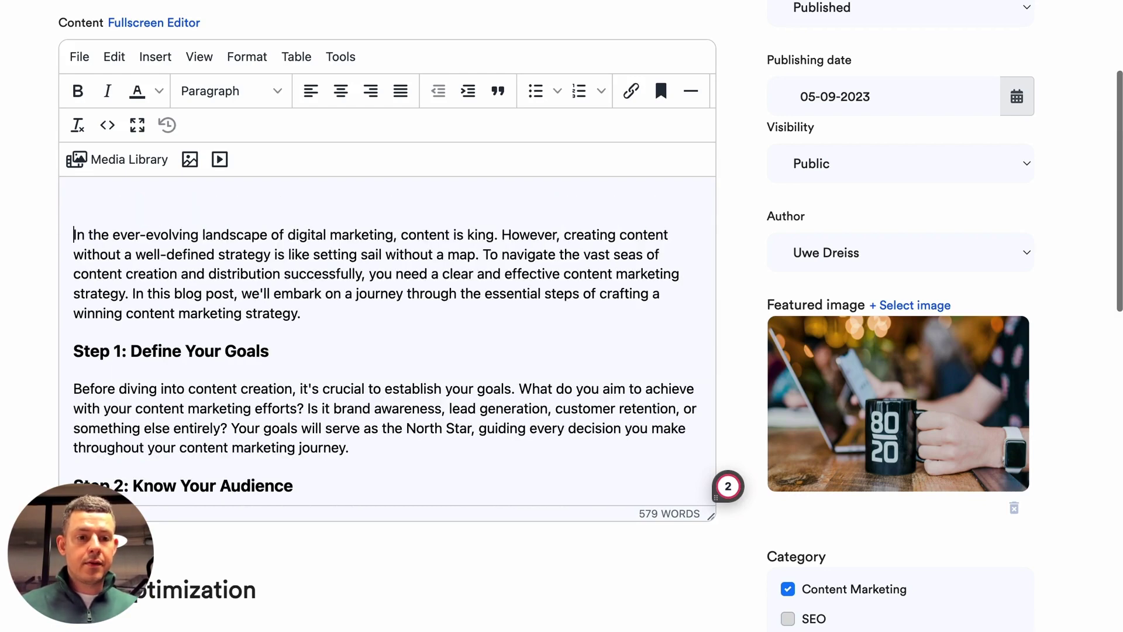
key(Up)
text(Content Ma)
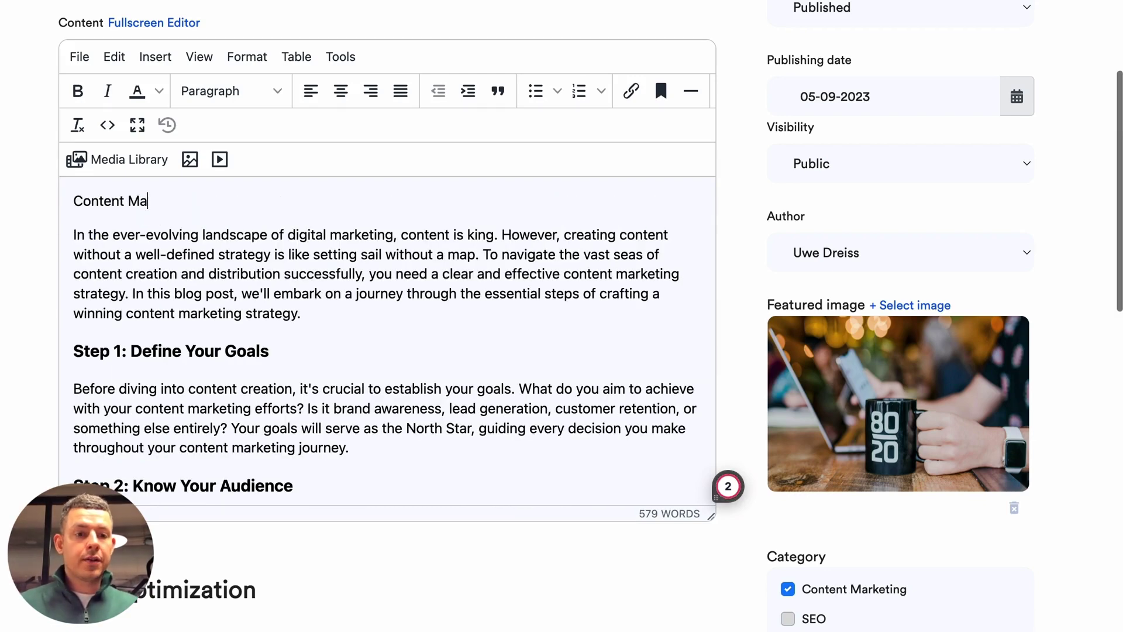
text(rketing 101)
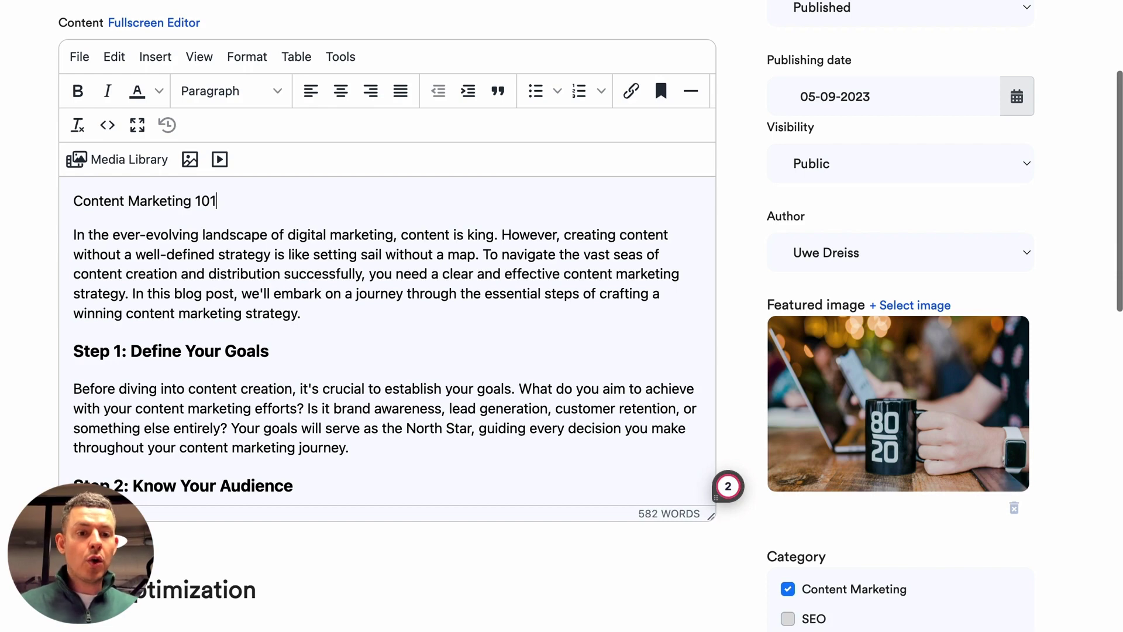
Format the "Content Marketing 101" line as Heading 1
drag(95, 199, 222, 200)
click(222, 91)
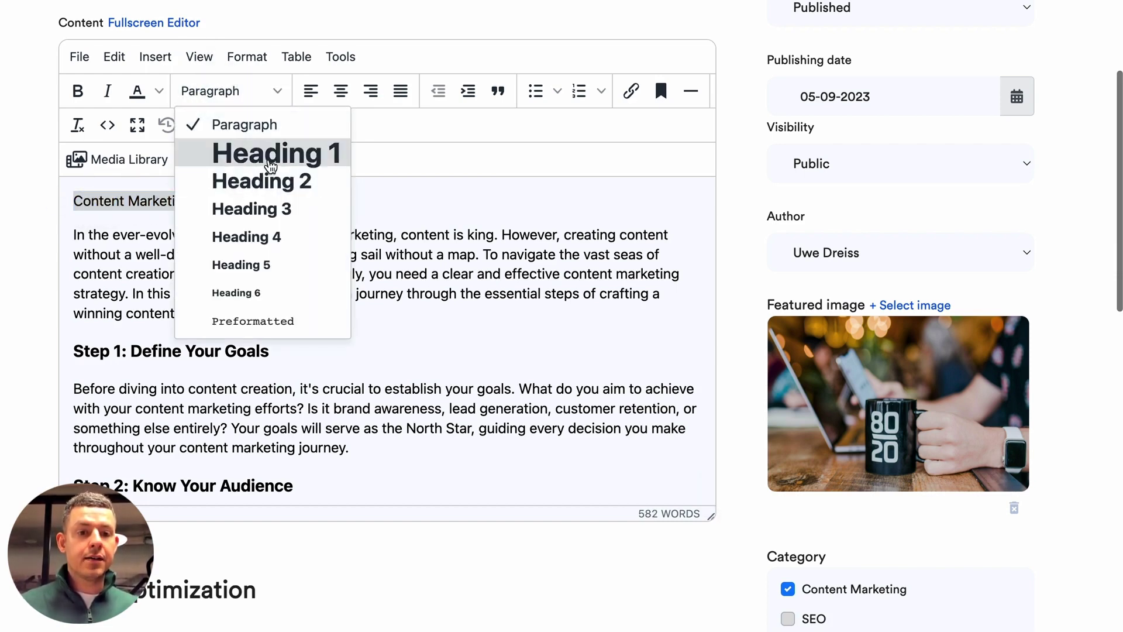
click(265, 155)
click(391, 235)
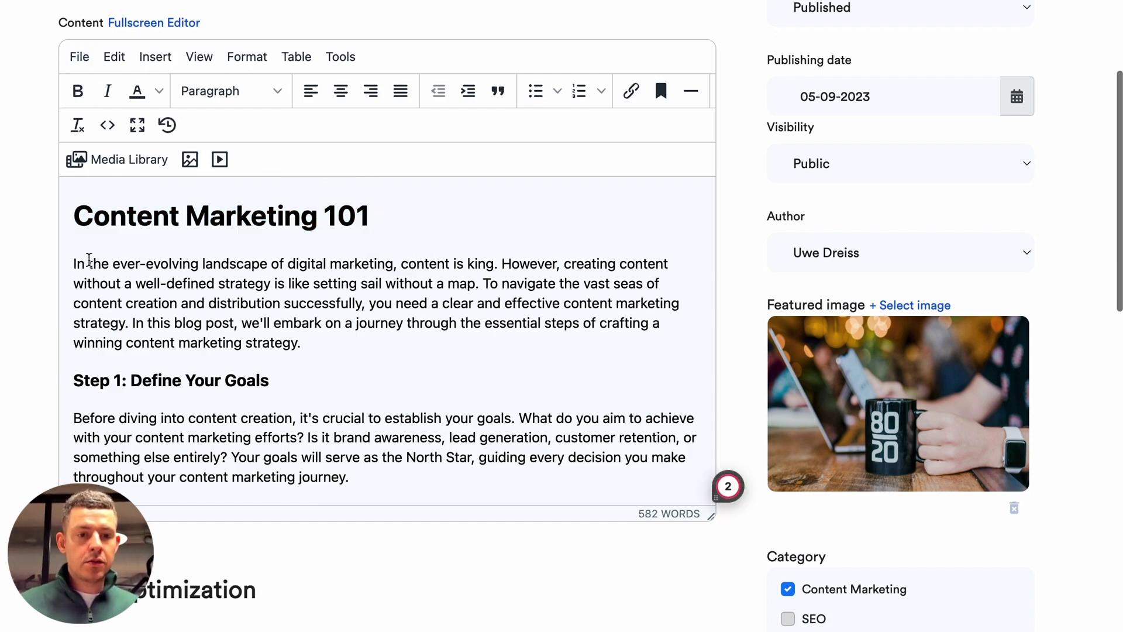
Make the word "landscape" in the first paragraph bold, italic and red
double_click(236, 265)
click(78, 91)
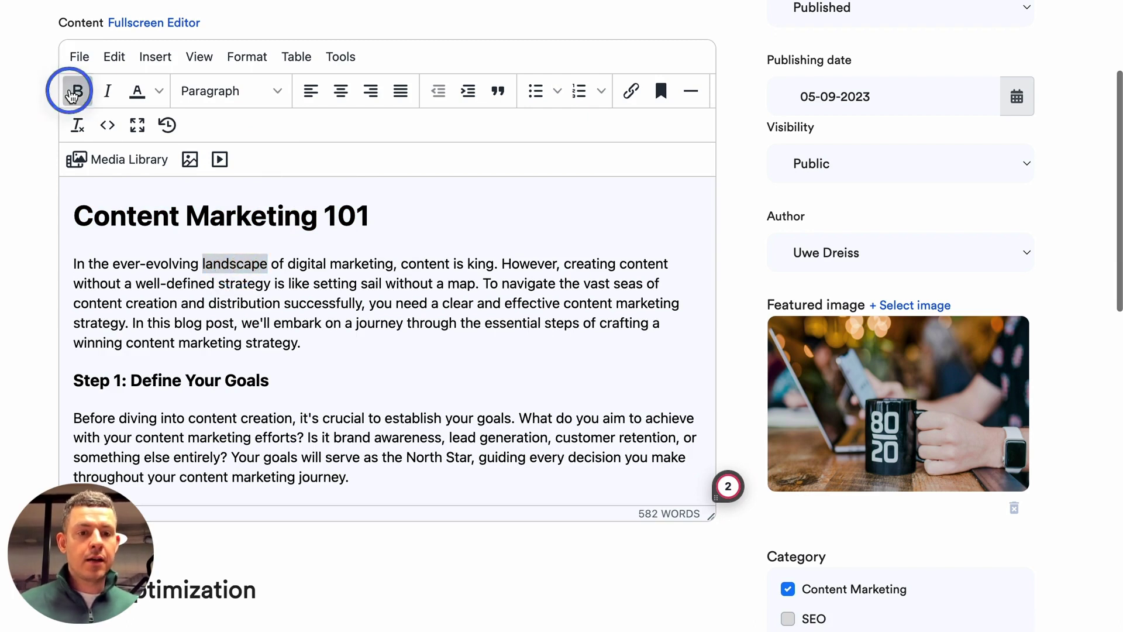
click(107, 90)
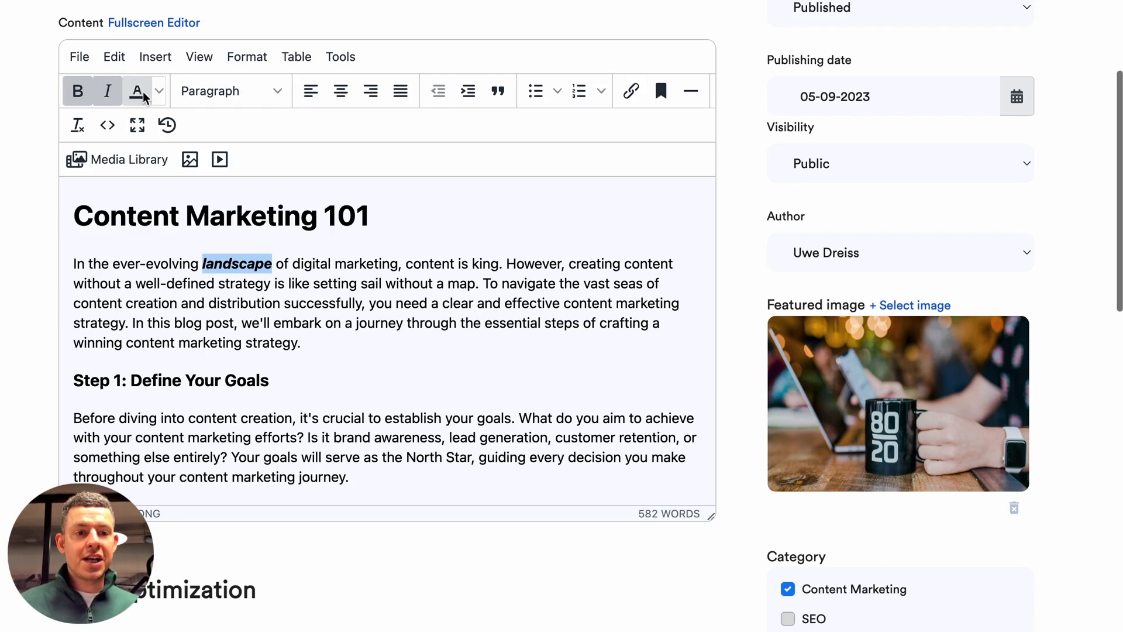
click(160, 91)
click(187, 144)
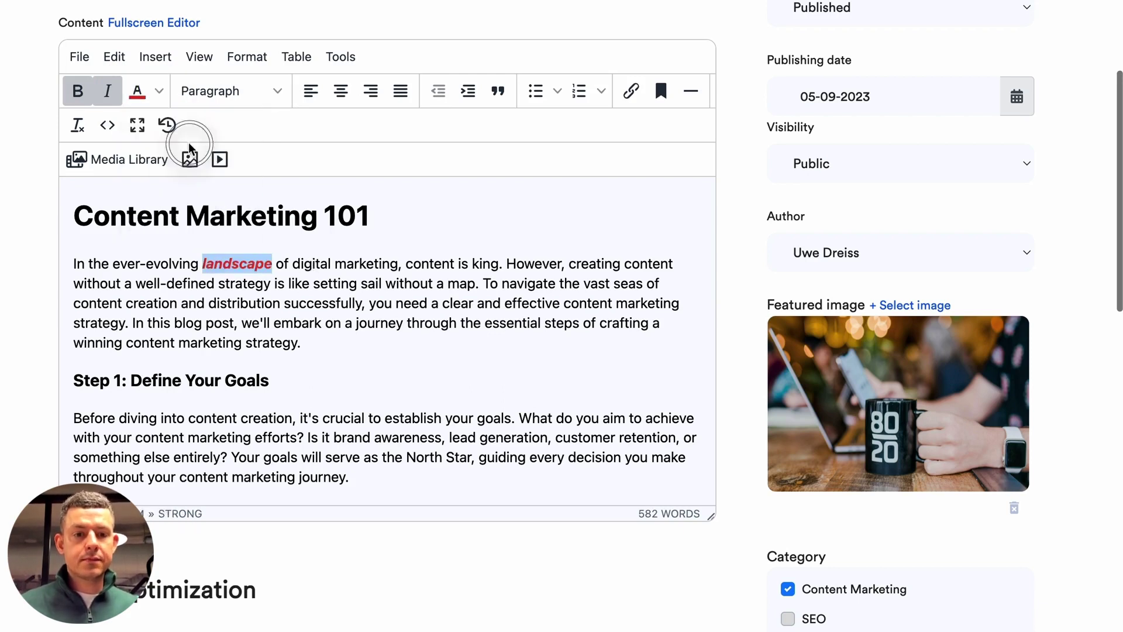
click(330, 244)
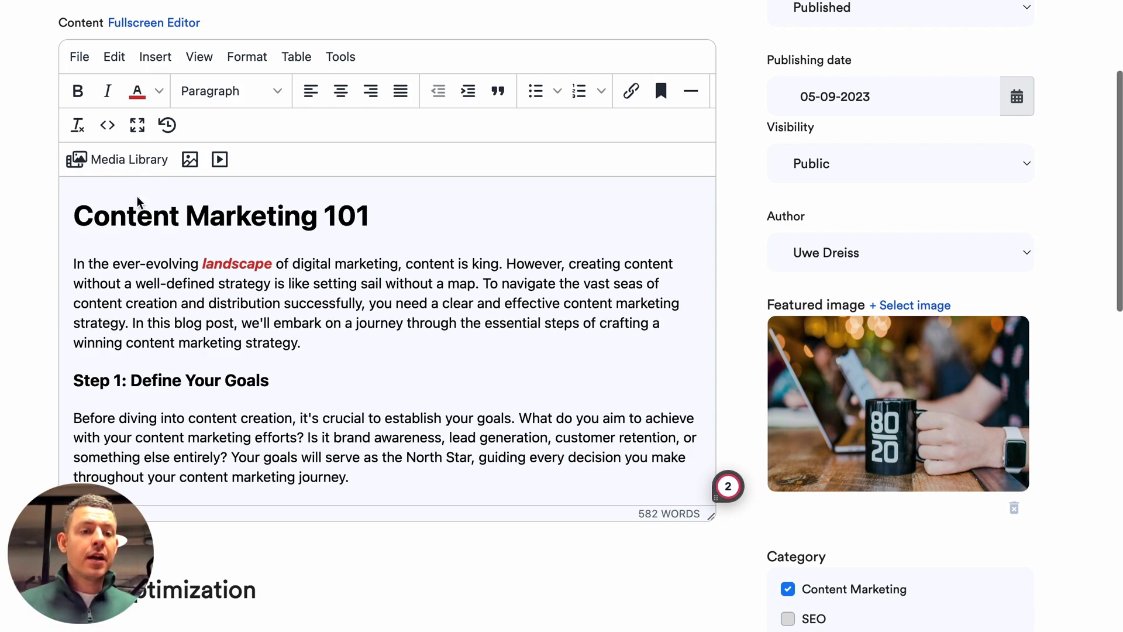
Clear the text formatting across the entire post body
click(74, 218)
key(ctrl+a)
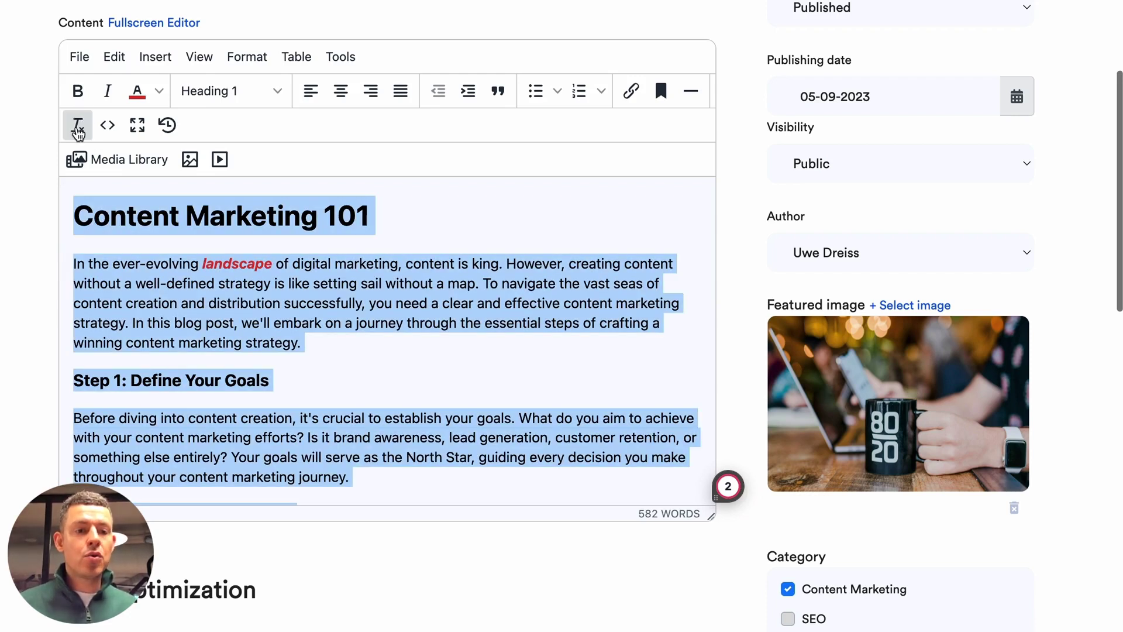
click(77, 129)
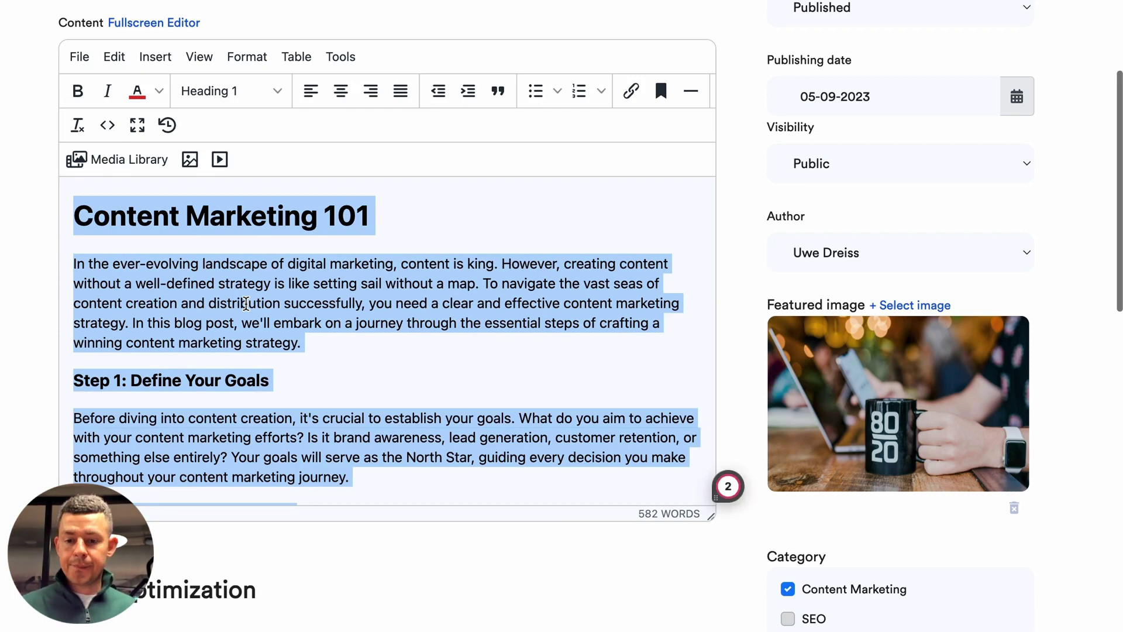
Save the edited post and dismiss the confirmation
scroll(905, 343, up, 4)
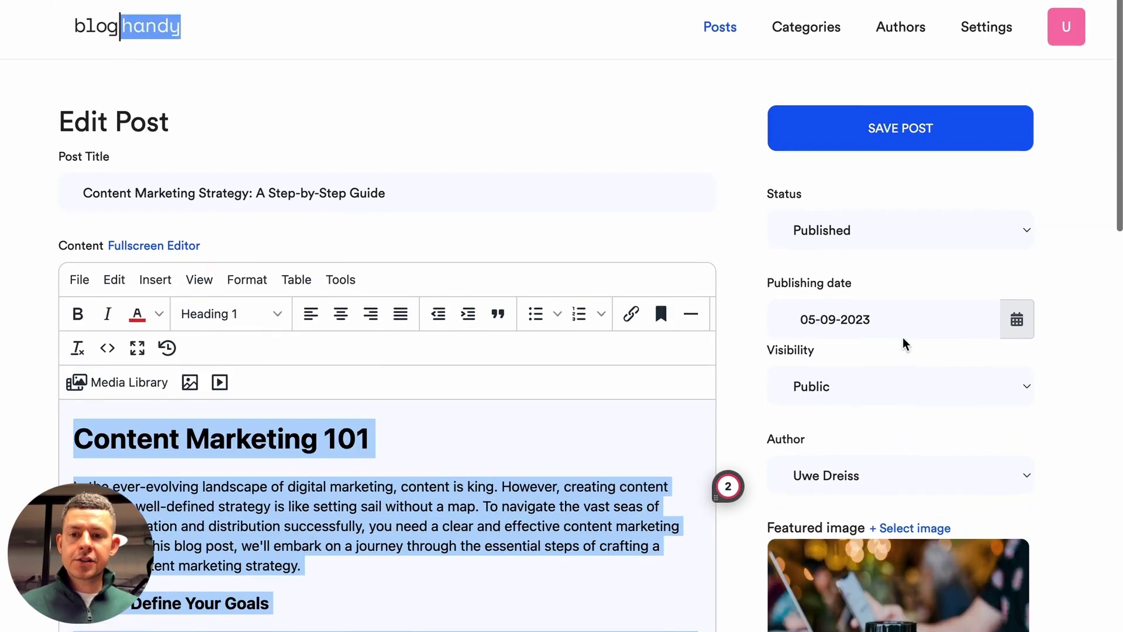
click(982, 116)
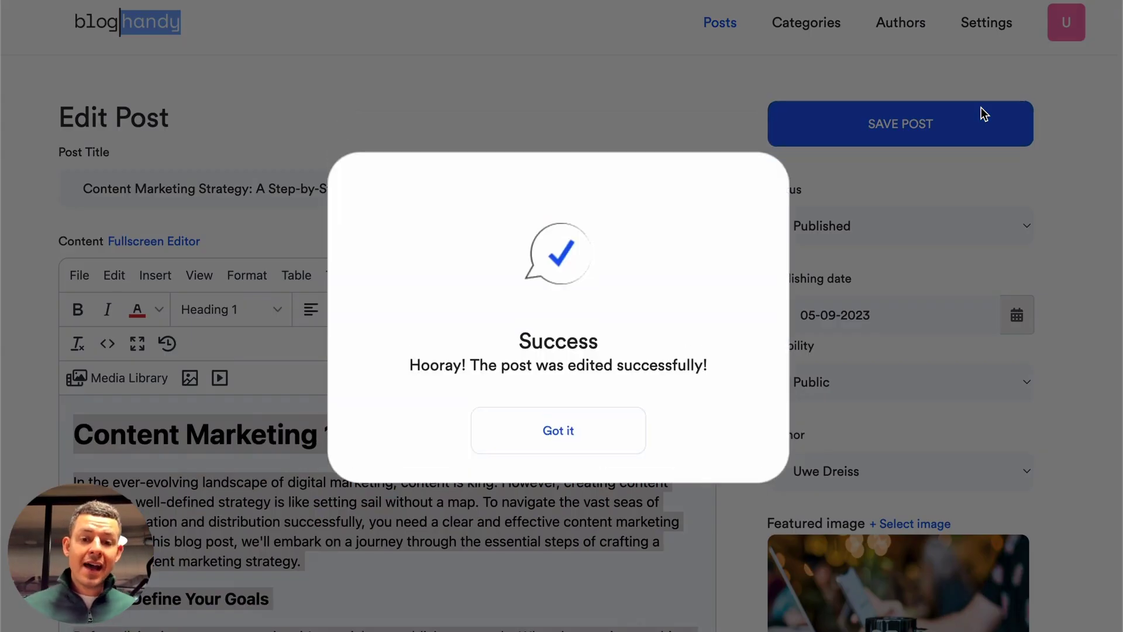
click(555, 434)
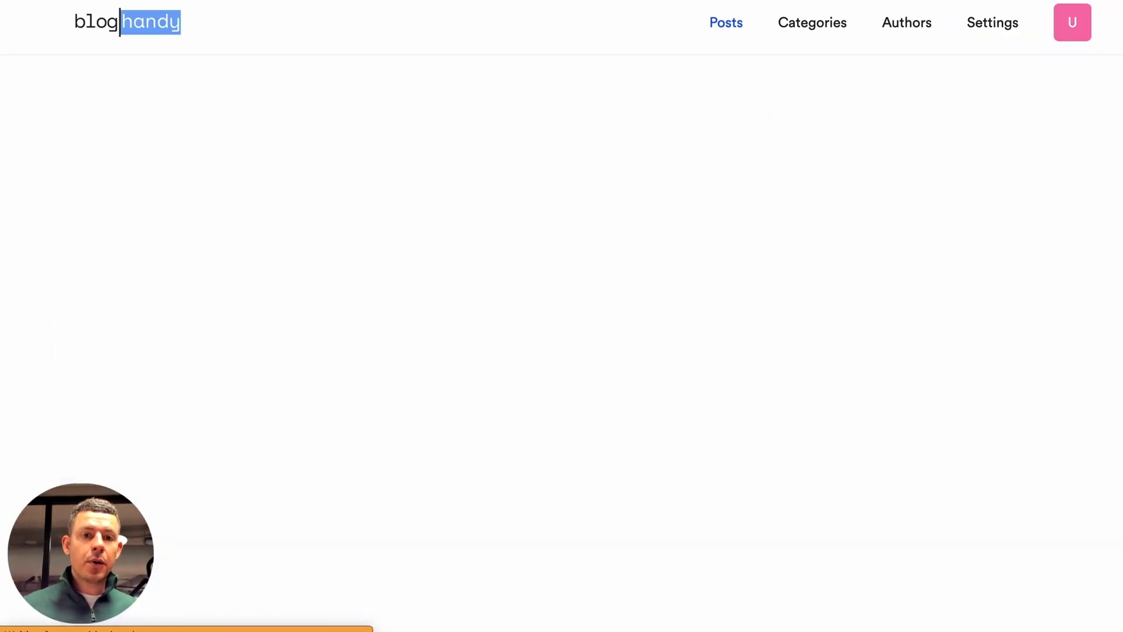